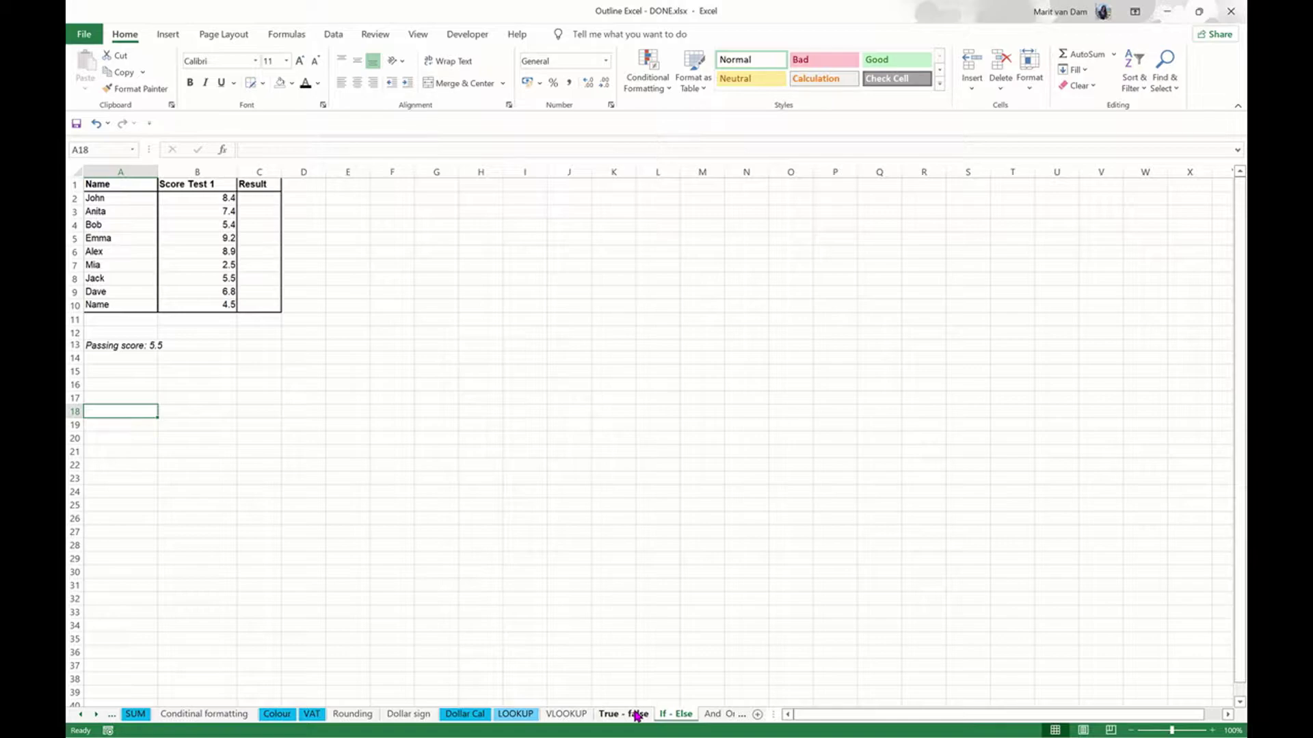
Step: Open the LOOKUP sheet and apply the Neutral cell style to A3:C3
{"action": "left_click", "coordinate": [637, 715]}
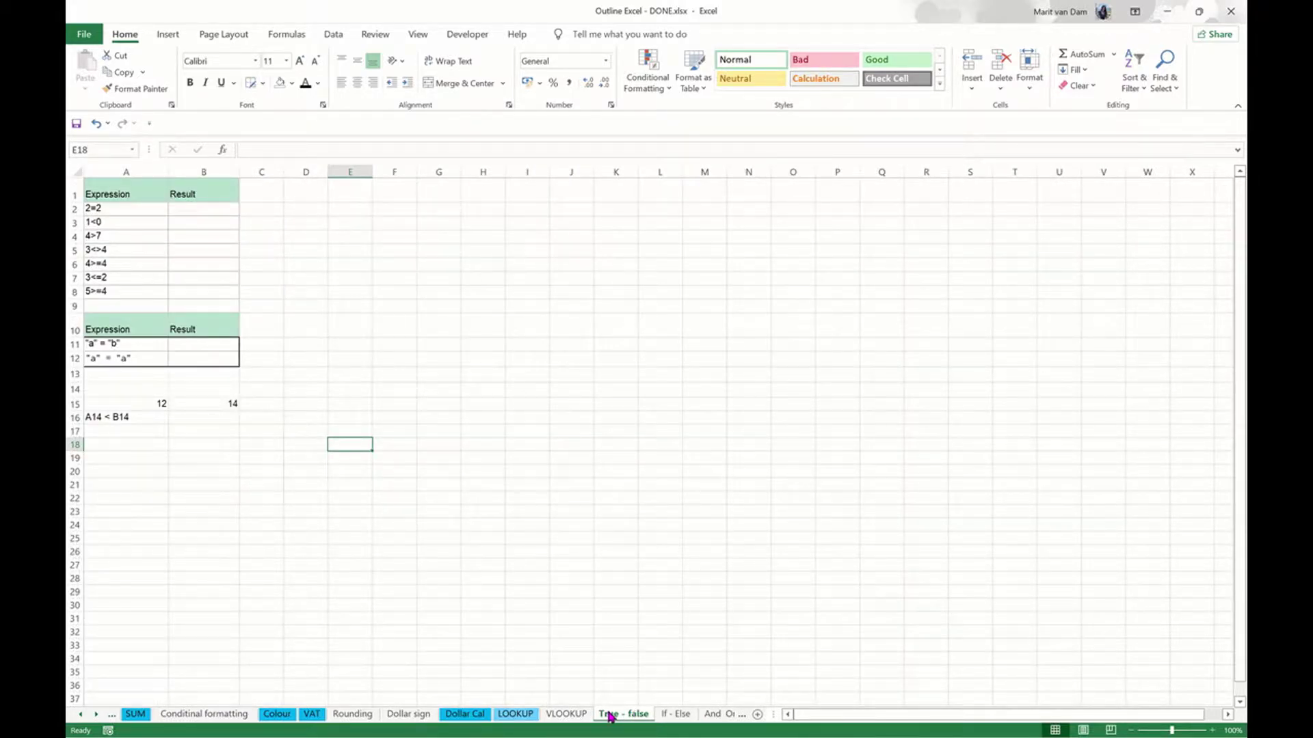
{"action": "left_click", "coordinate": [579, 715]}
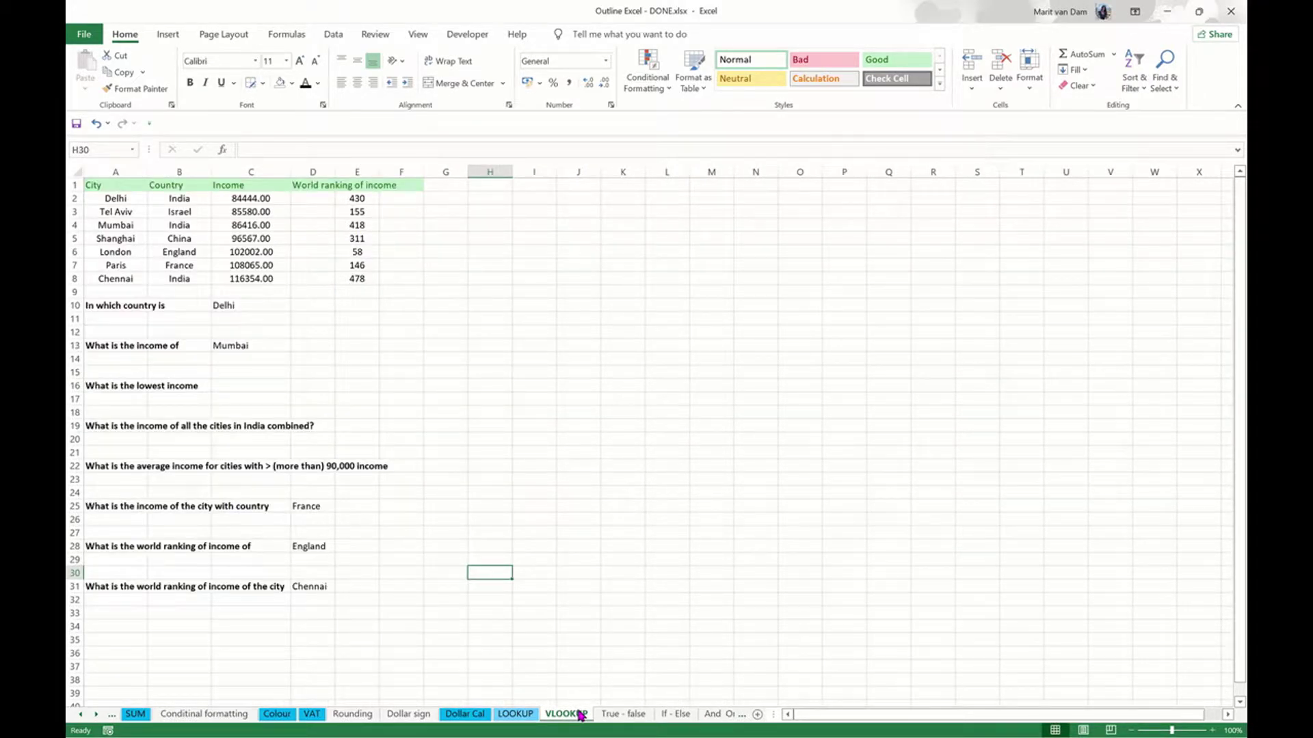
{"action": "left_click", "coordinate": [531, 714]}
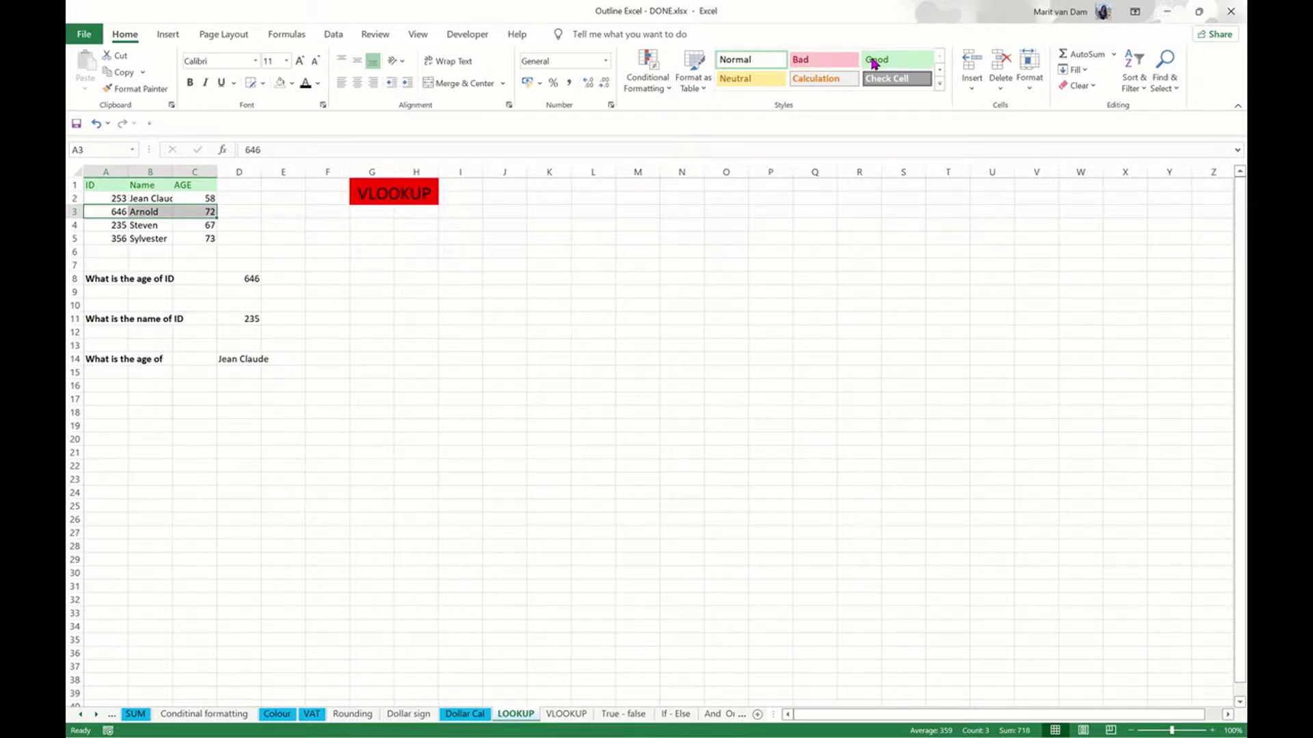
{"action": "left_click", "coordinate": [771, 85]}
{"action": "left_click", "coordinate": [253, 317]}
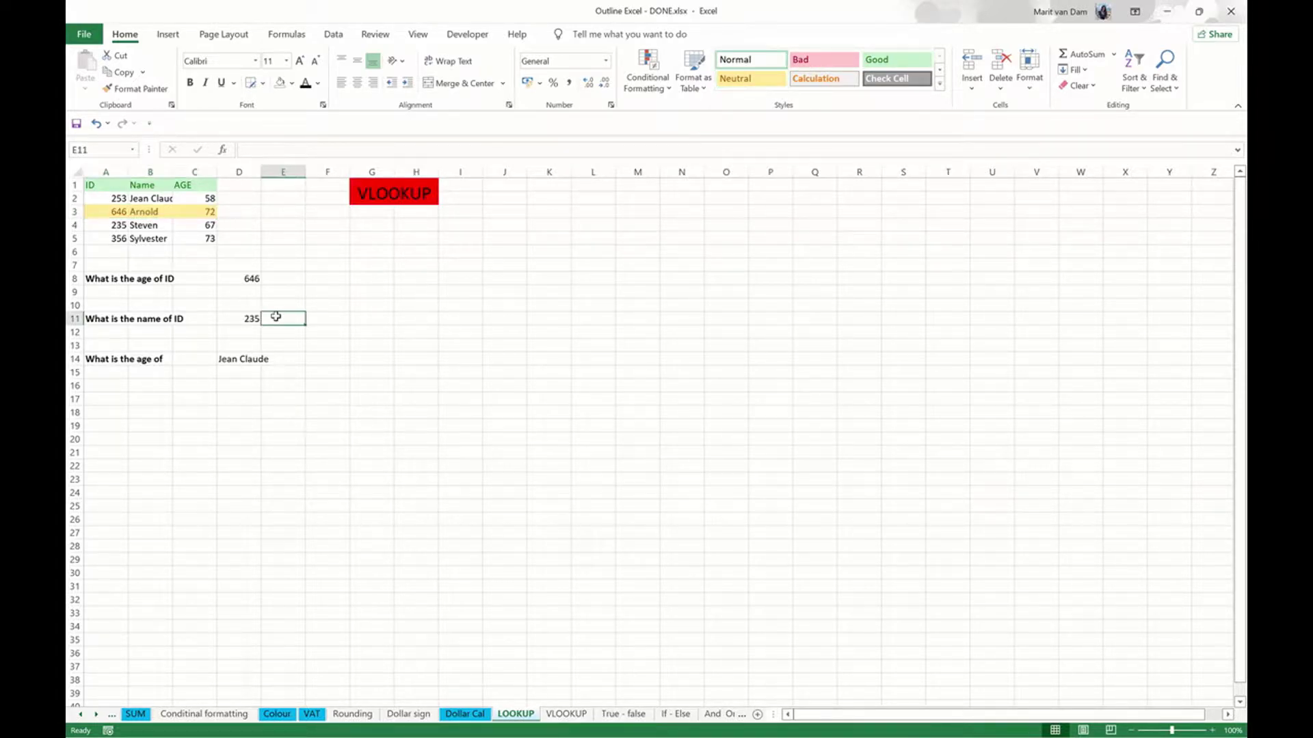
Step: In A9, enter =VLOOKUP(D8, A2:C5, 3, TRUE) to find the age for the ID in D8
{"action": "left_click", "coordinate": [118, 292]}
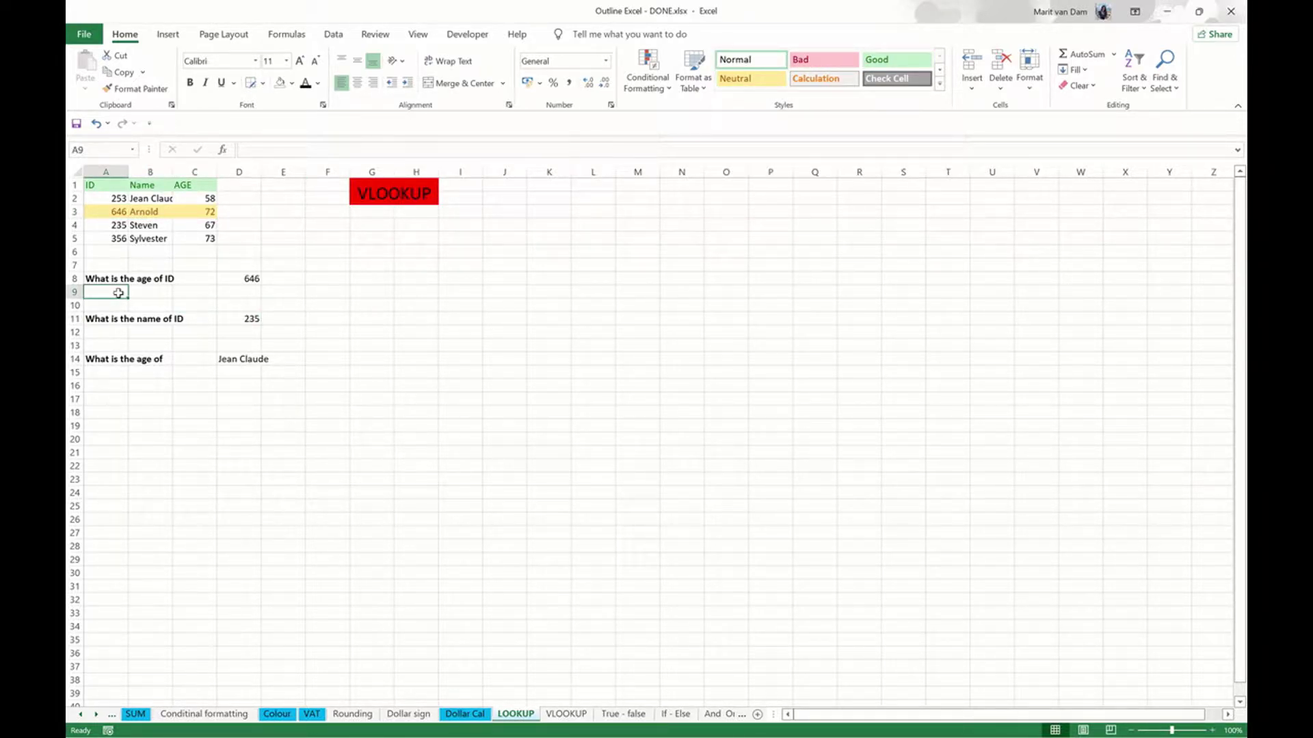
{"action": "type", "text": "=VL"}
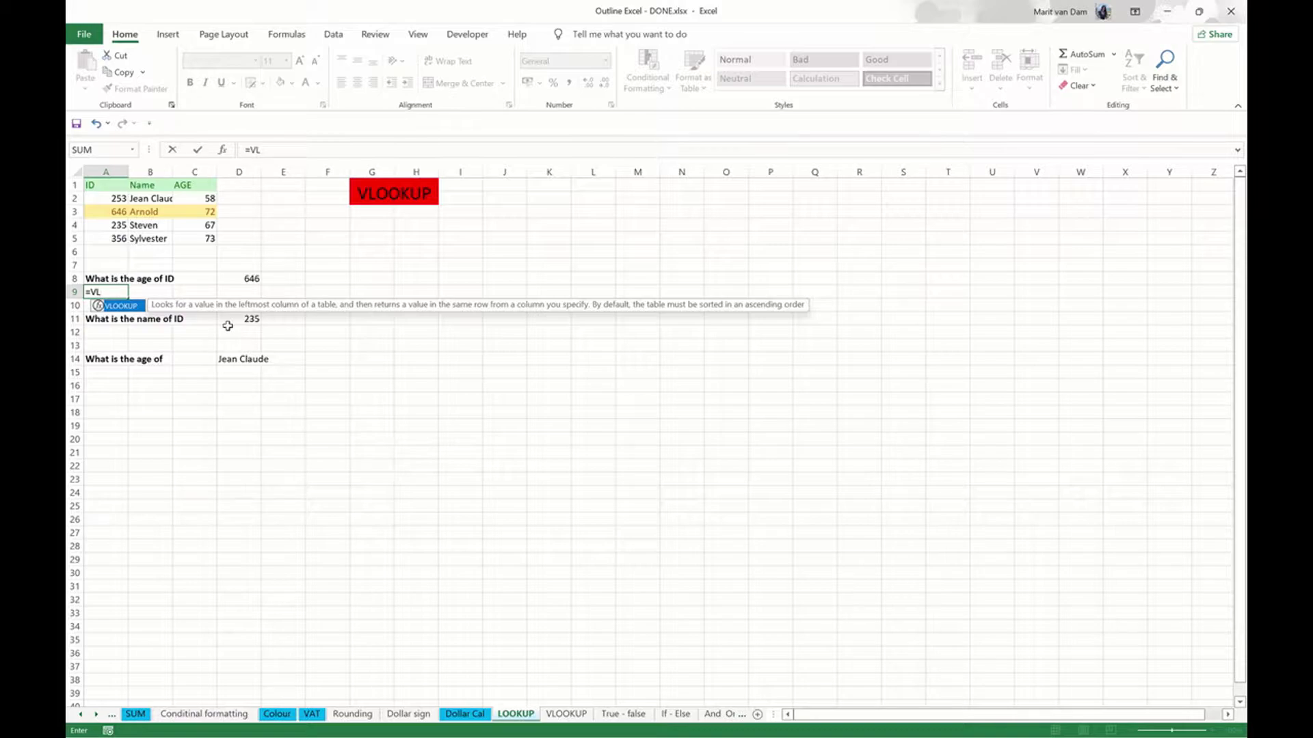
{"action": "key", "text": "Tab"}
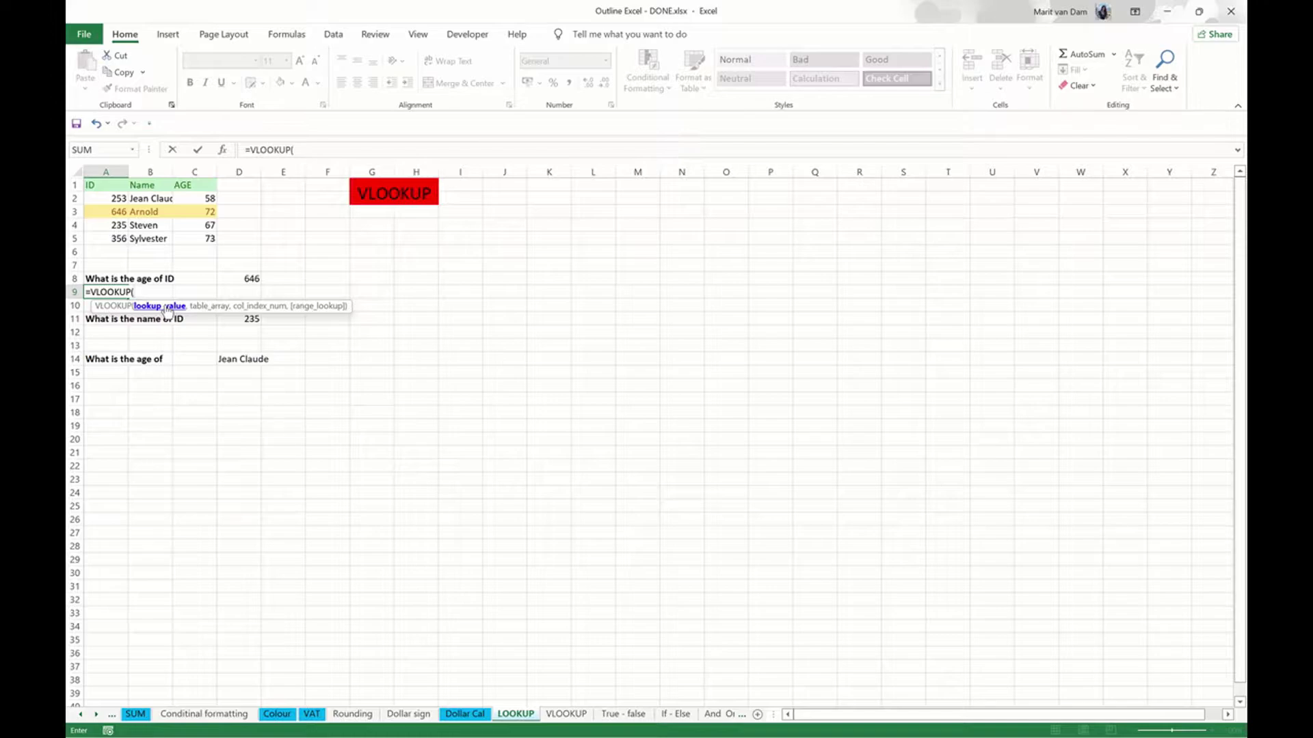
{"action": "left_click", "coordinate": [247, 277]}
{"action": "type", "text": ","}
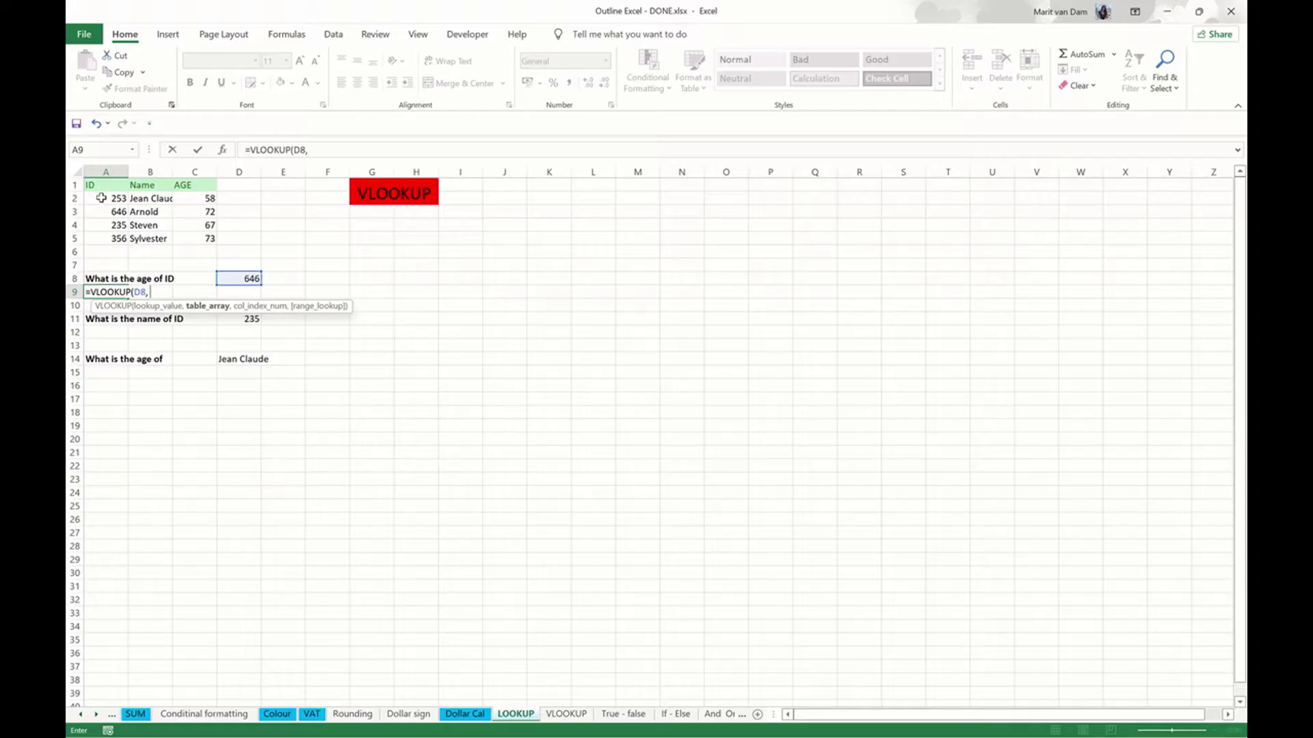
{"action": "left_click_drag", "start_coordinate": [101, 197], "coordinate": [194, 237]}
{"action": "type", "text": ","}
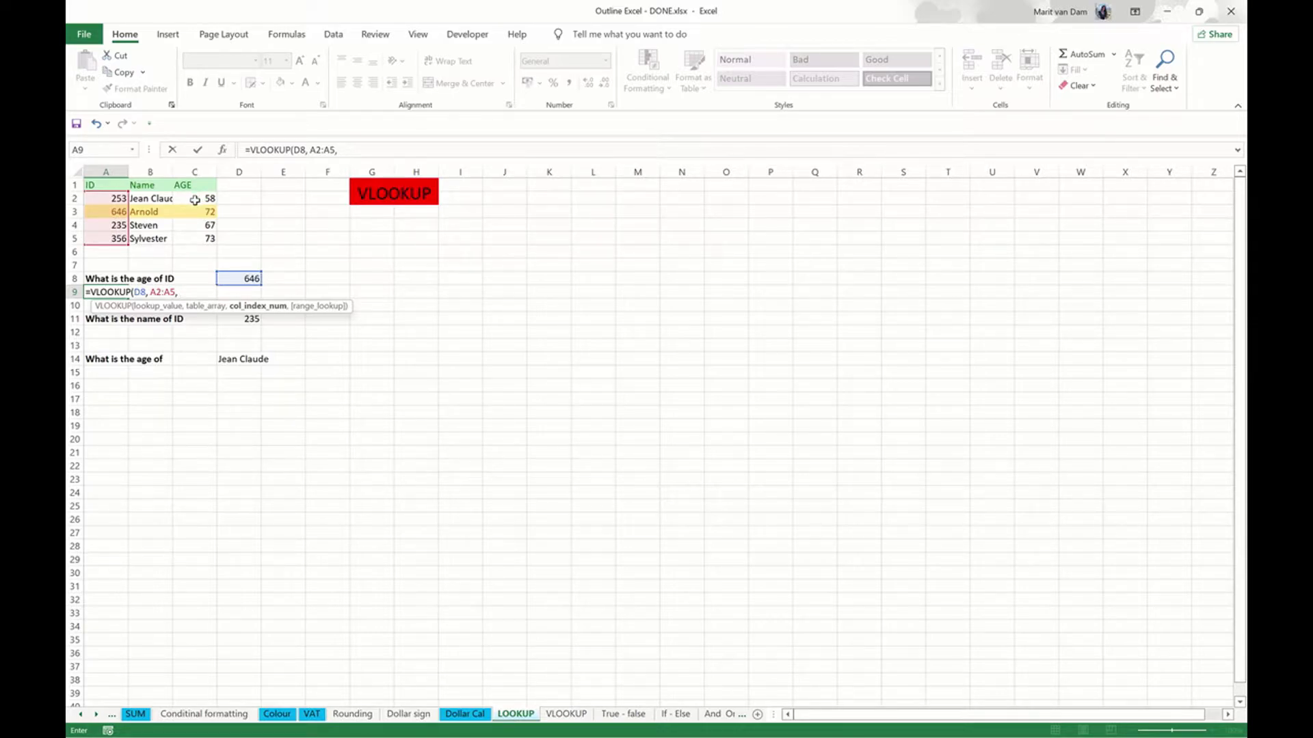
{"action": "left_click_drag", "start_coordinate": [196, 198], "coordinate": [194, 236]}
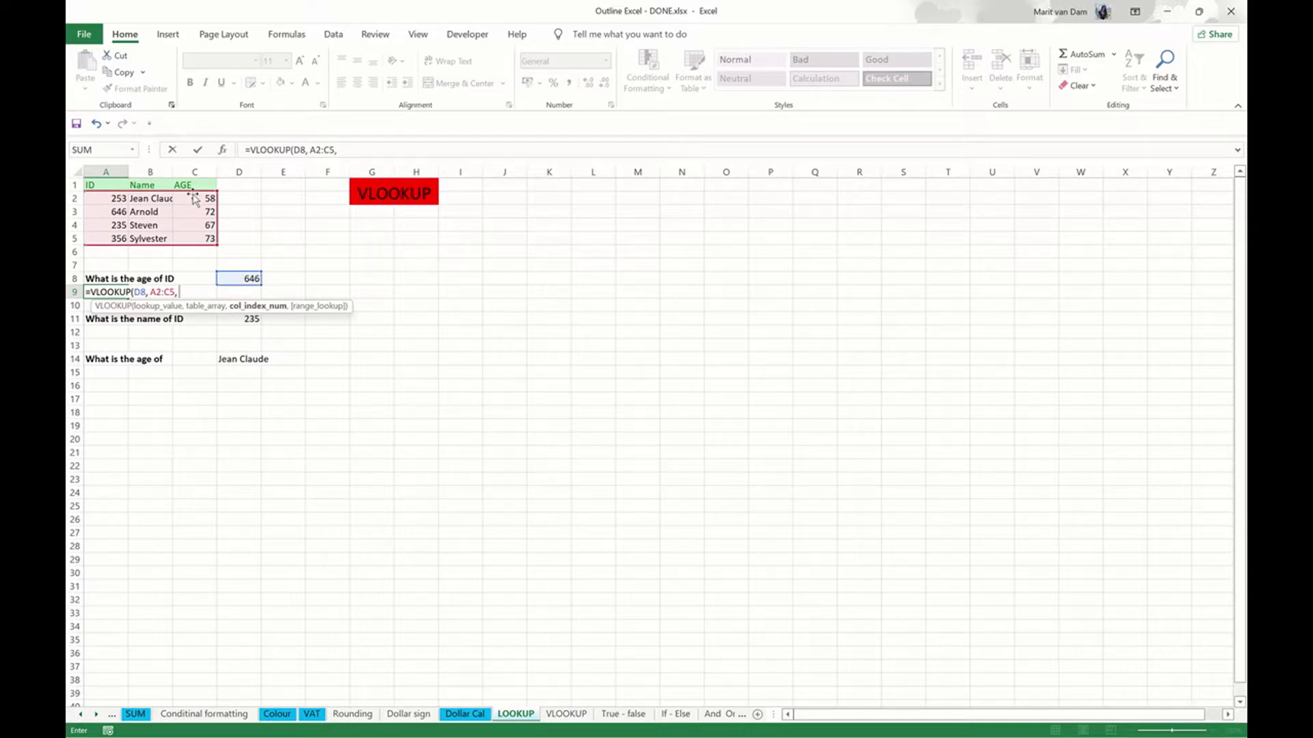
{"action": "type", "text": "3,"}
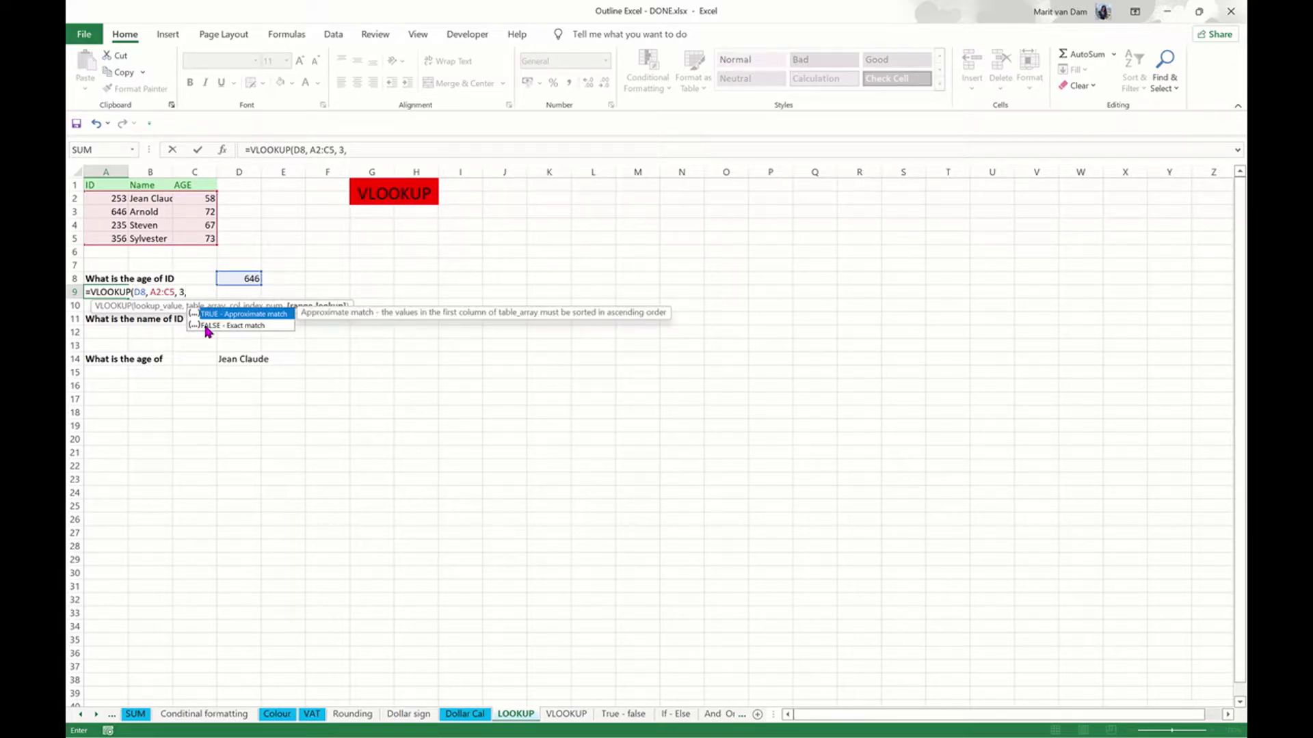
{"action": "double_click", "coordinate": [205, 326]}
{"action": "type", "text": ")"}
{"action": "key", "text": "Return"}
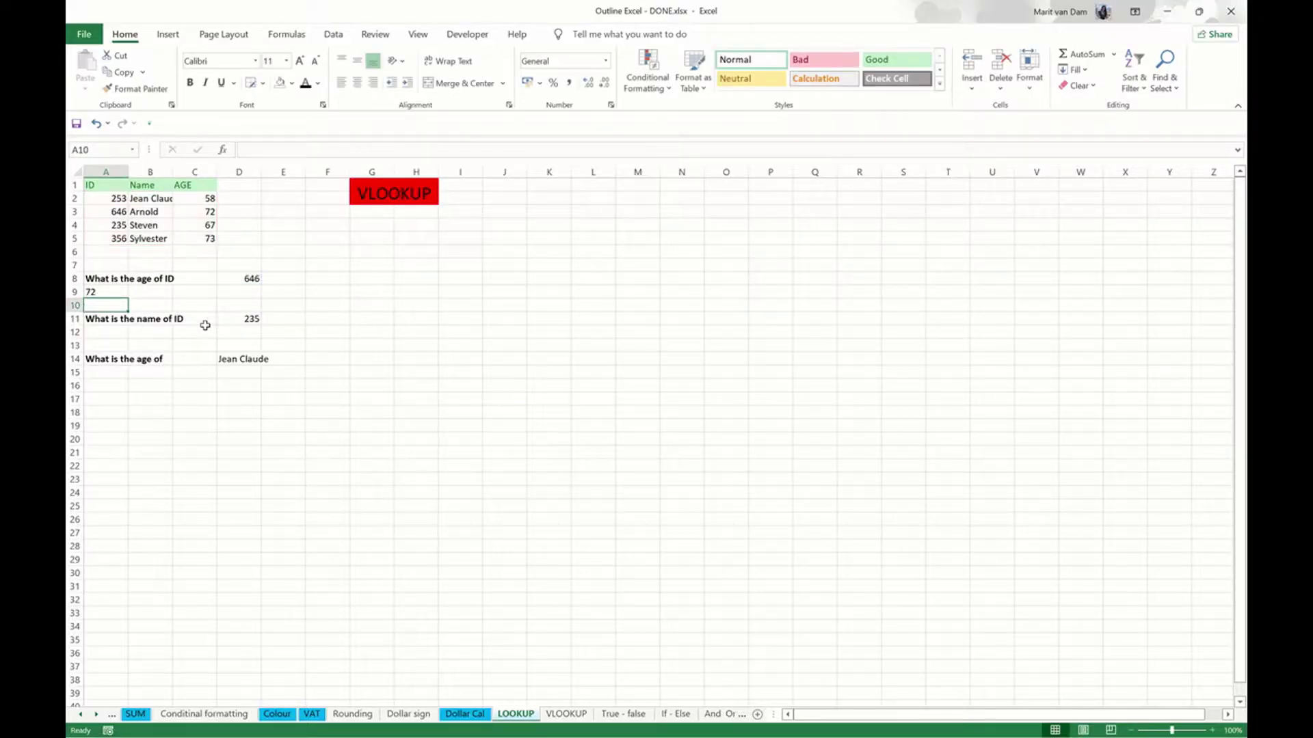
Step: Apply the Neutral cell style to the matching record in A3:C3 and review the formula in A9
{"action": "key", "text": "Up"}
{"action": "left_click_drag", "start_coordinate": [113, 216], "coordinate": [205, 213]}
{"action": "left_click", "coordinate": [744, 76]}
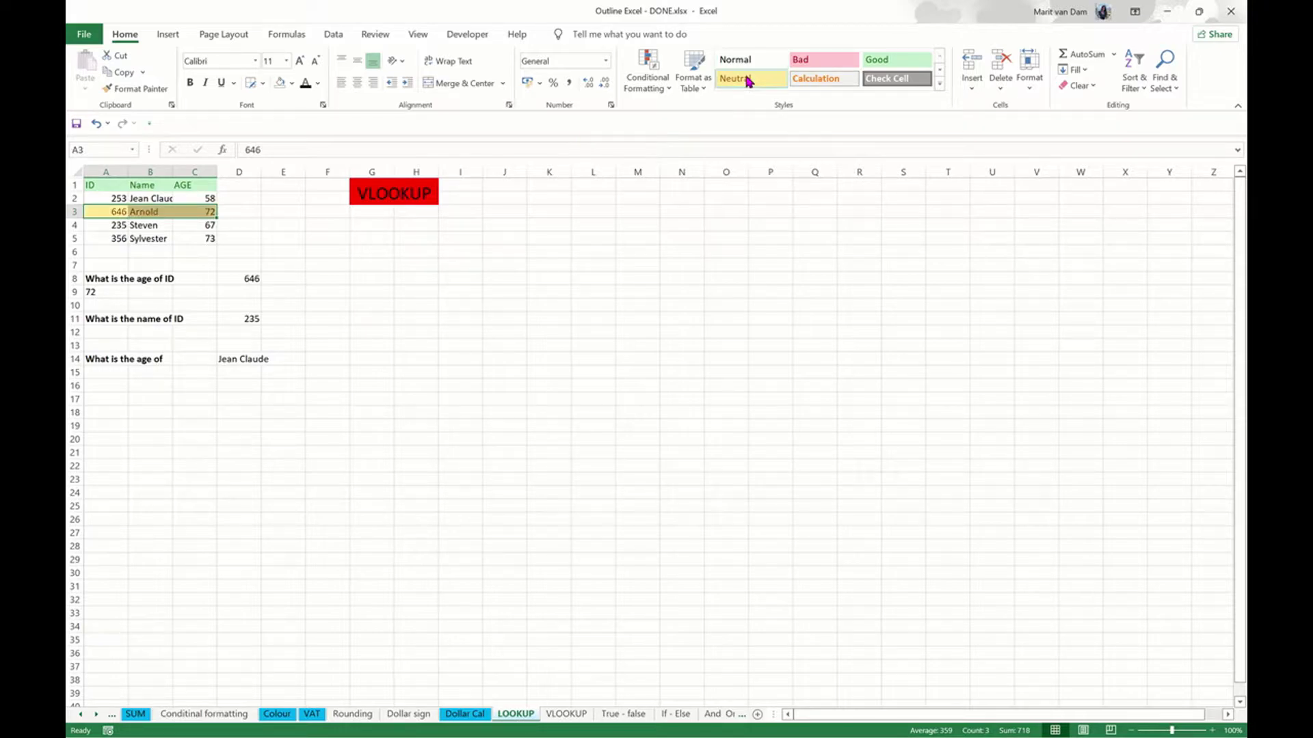
{"action": "left_click", "coordinate": [140, 301]}
{"action": "left_click", "coordinate": [116, 295]}
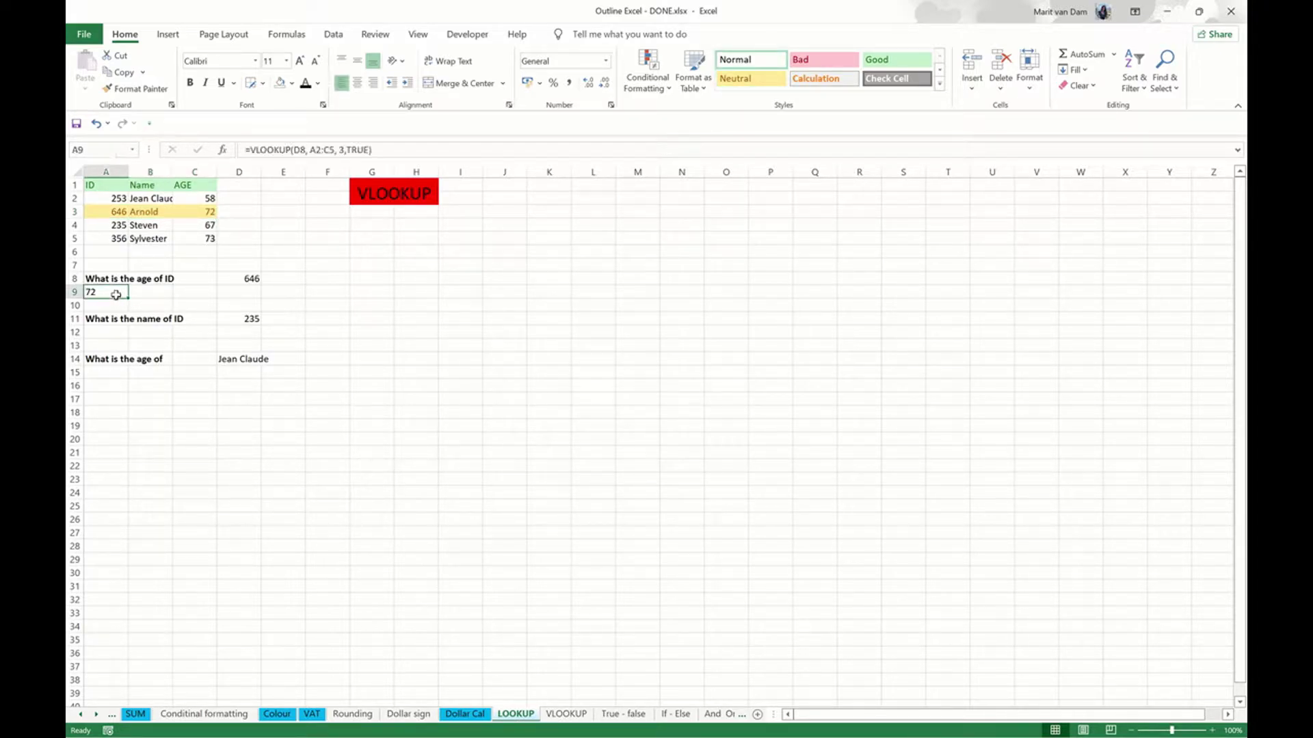
Step: Apply the Check Cell style to the ID and name in A4:B4
{"action": "left_click", "coordinate": [116, 331]}
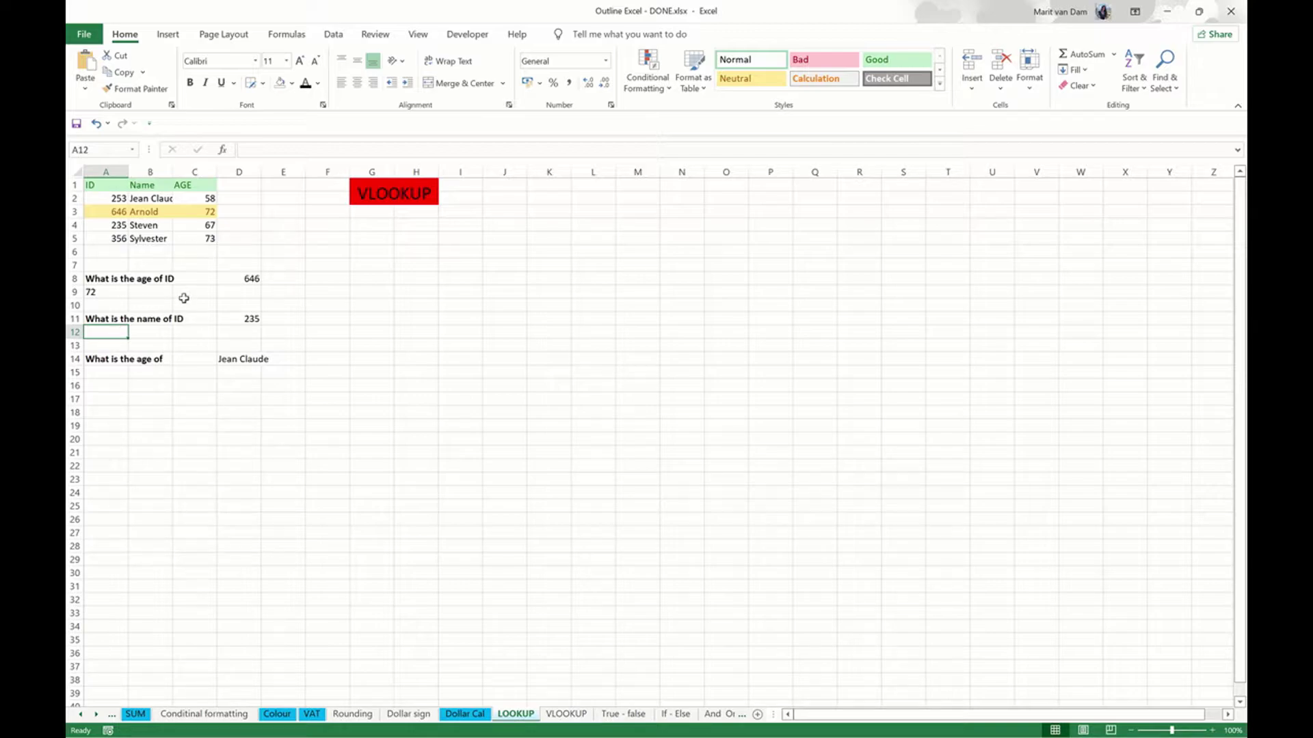
{"action": "left_click", "coordinate": [242, 320]}
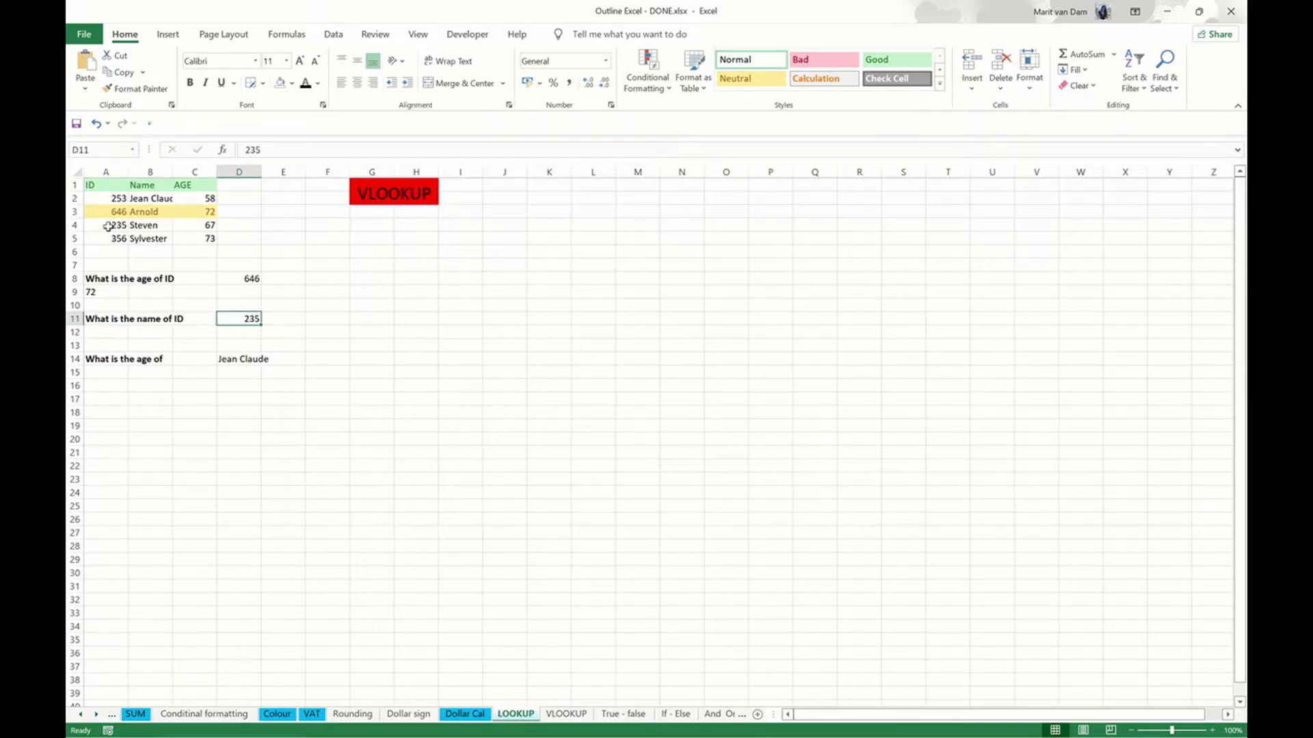
{"action": "left_click_drag", "start_coordinate": [113, 226], "coordinate": [163, 226]}
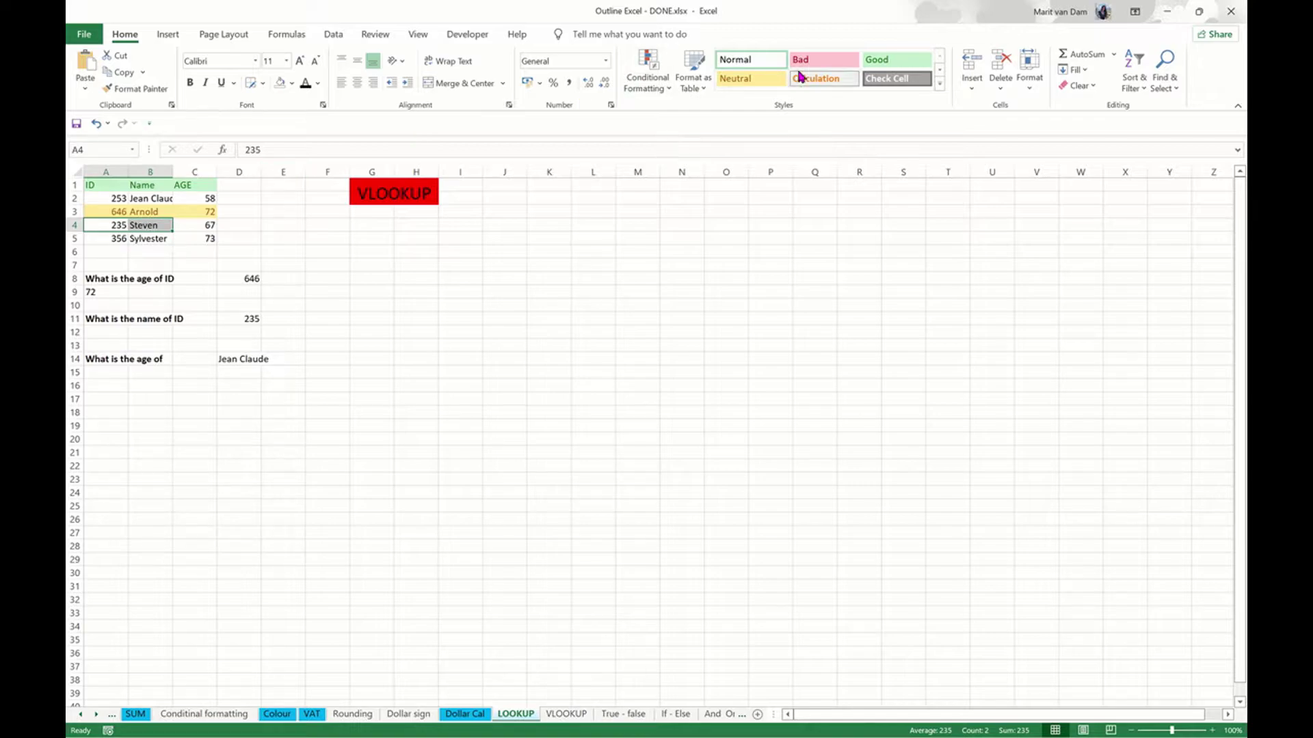
{"action": "left_click", "coordinate": [876, 83]}
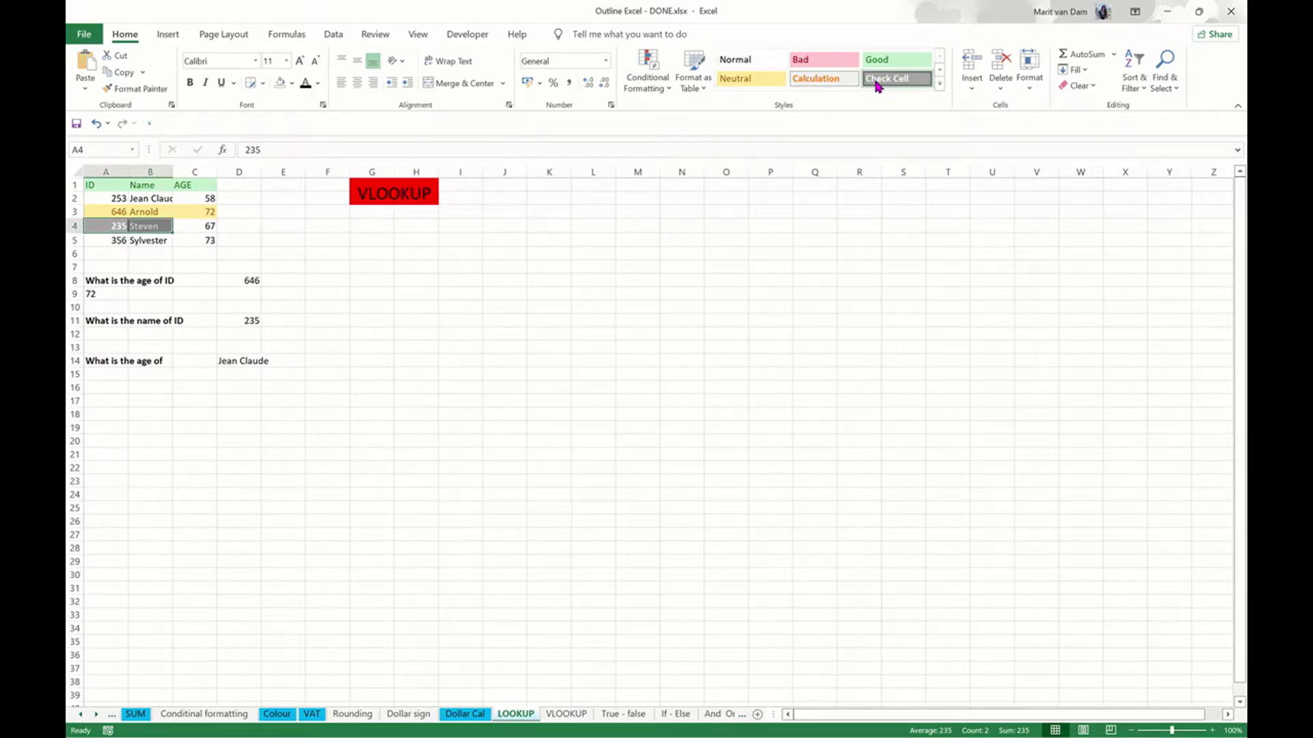
Step: In A12, enter =VLOOKUP(D11, A2:B5, 2, 0) to find the name for the ID in D11
{"action": "left_click", "coordinate": [120, 333]}
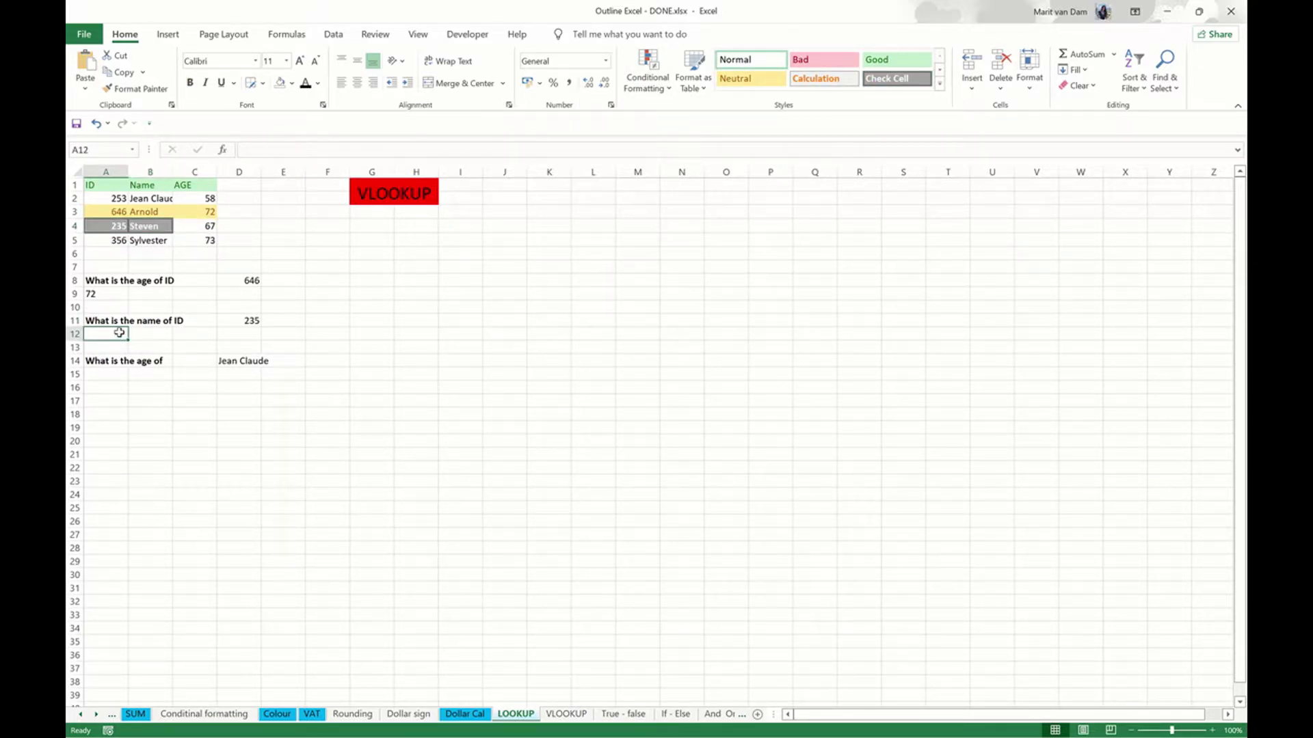
{"action": "type", "text": "=VLOOKUP("}
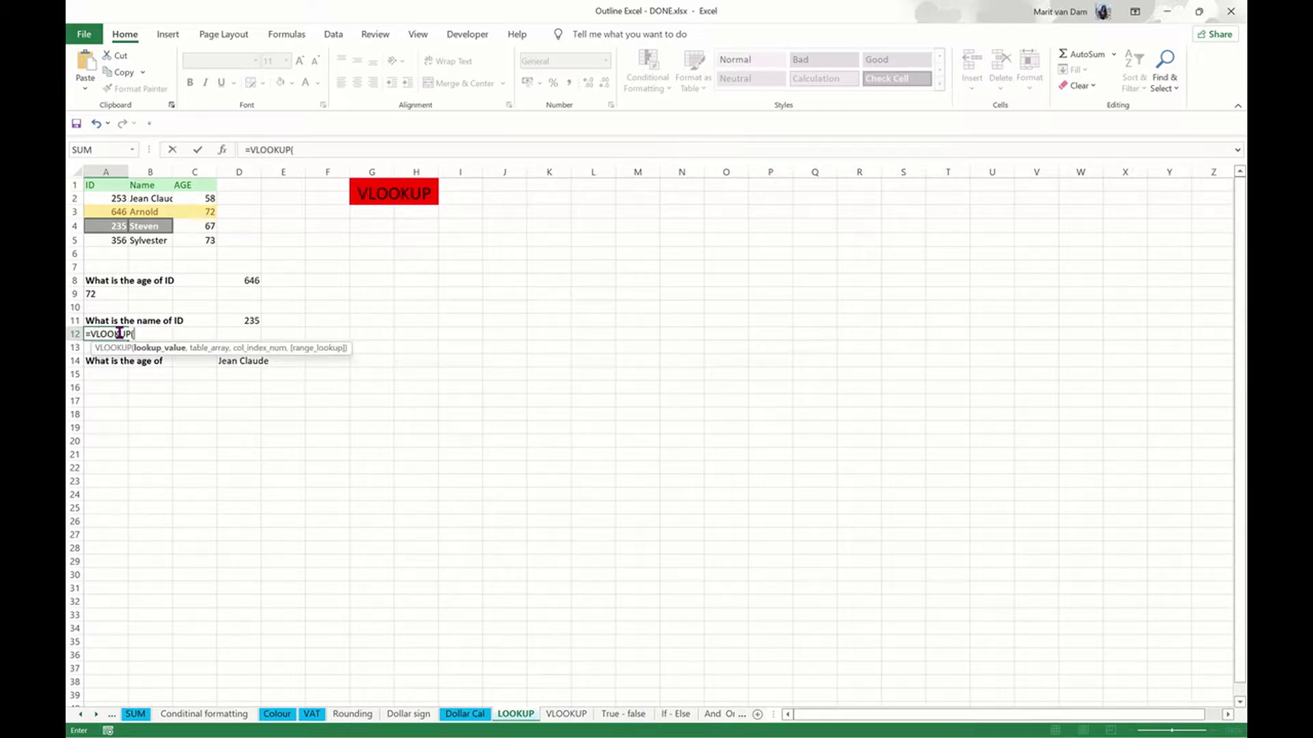
{"action": "left_click", "coordinate": [243, 320]}
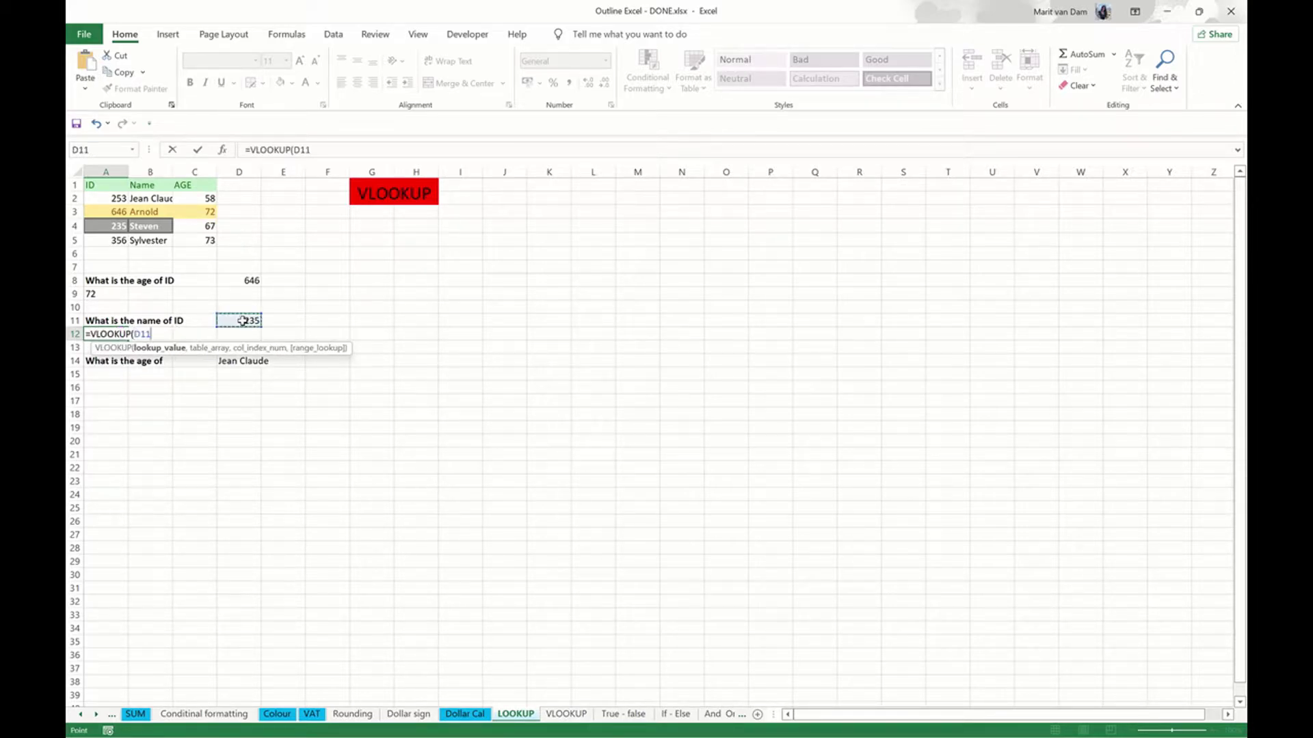
{"action": "type", "text": ","}
{"action": "left_click_drag", "start_coordinate": [109, 198], "coordinate": [152, 242]}
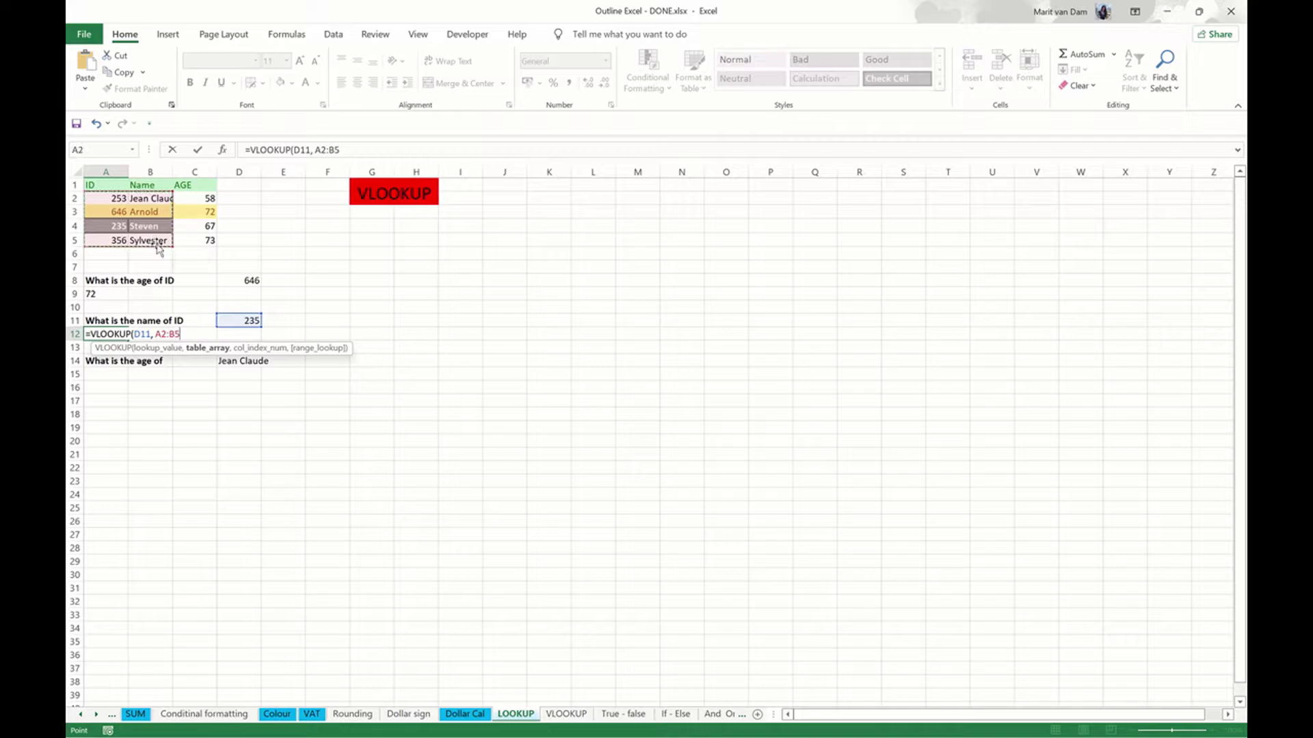
{"action": "type", "text": ","}
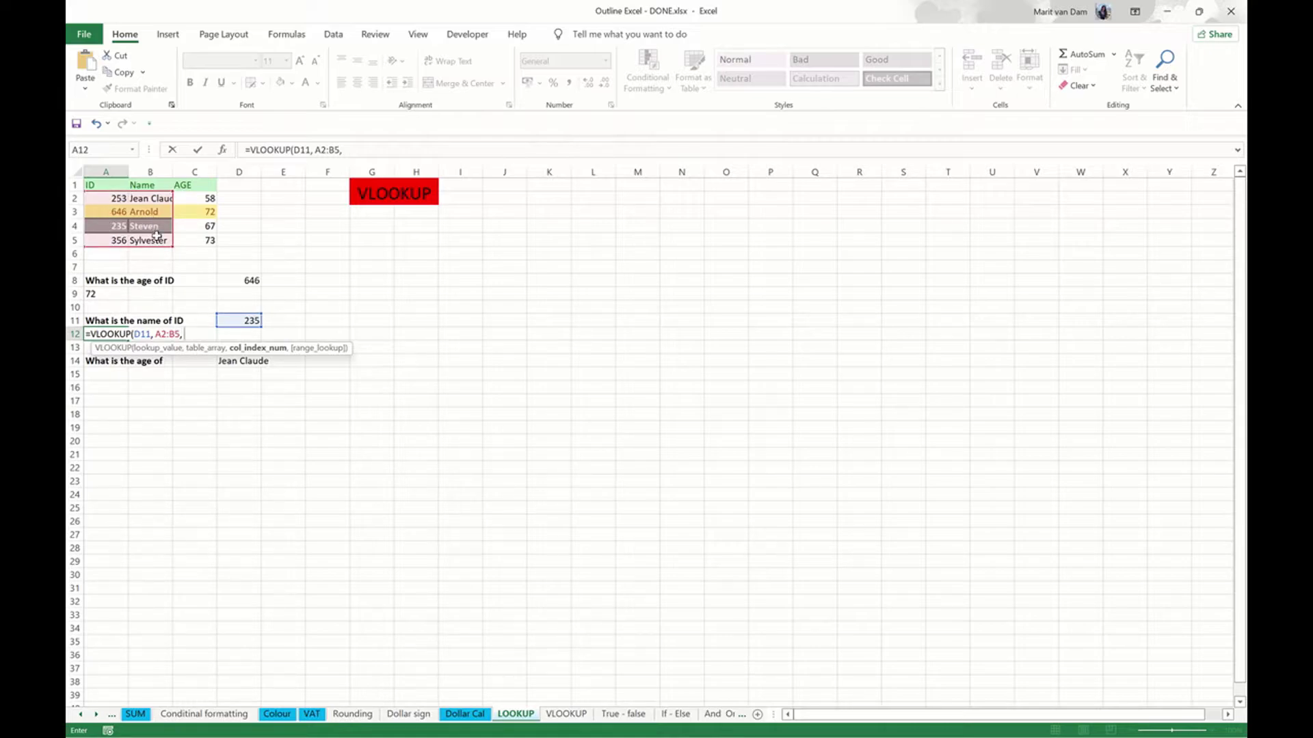
{"action": "type", "text": "2"}
{"action": "type", "text": ", 0"}
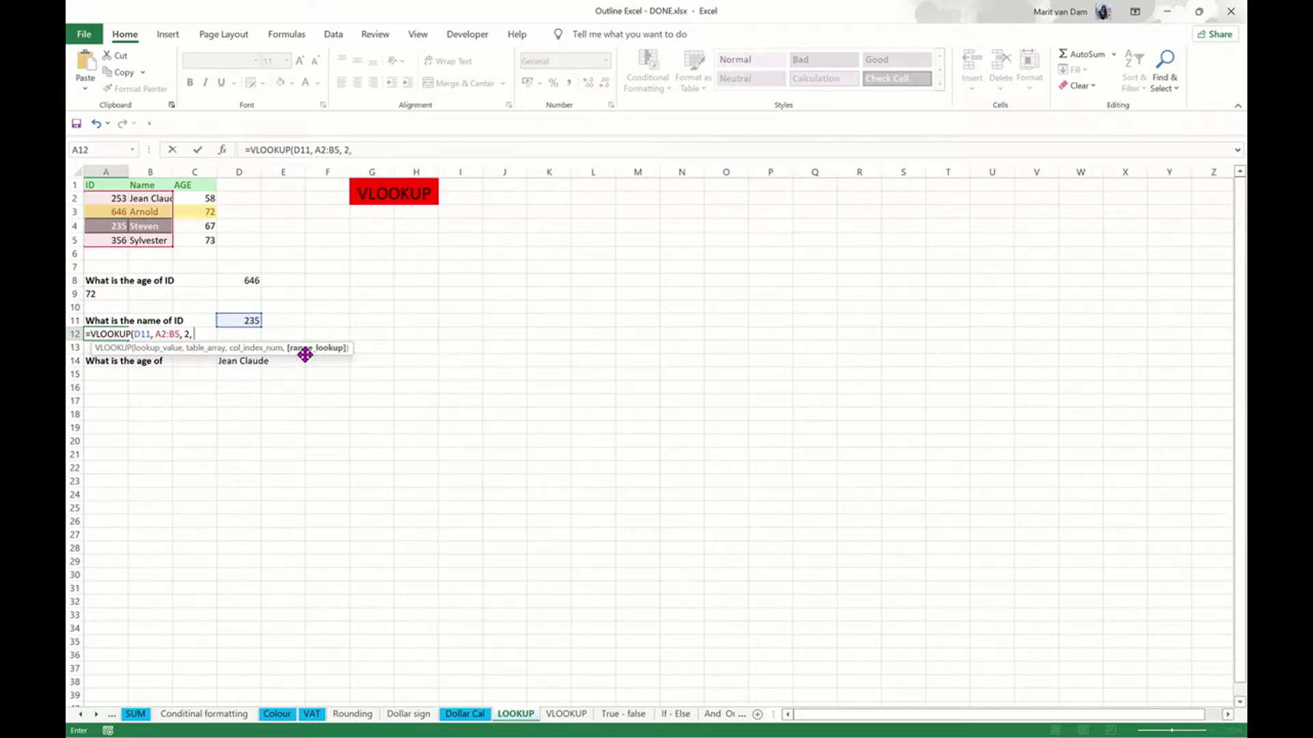
{"action": "key", "text": "Return"}
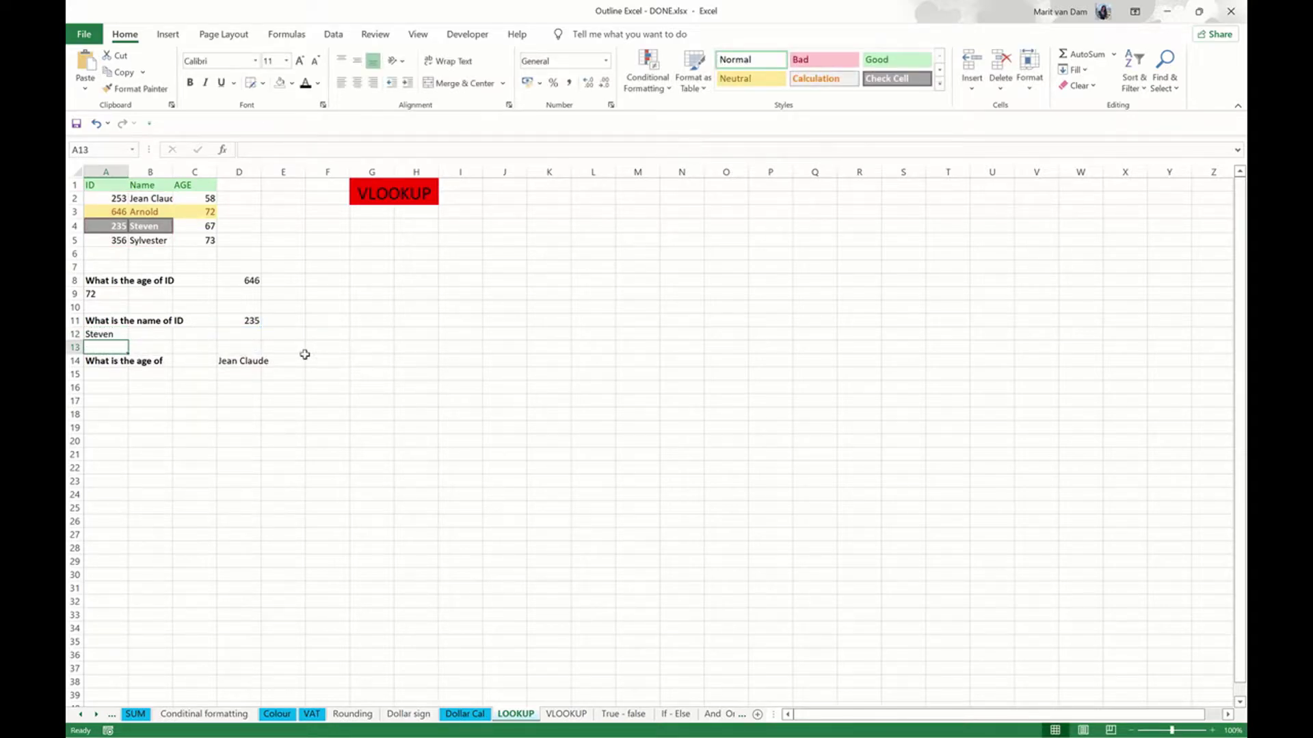
{"action": "key", "text": "Up"}
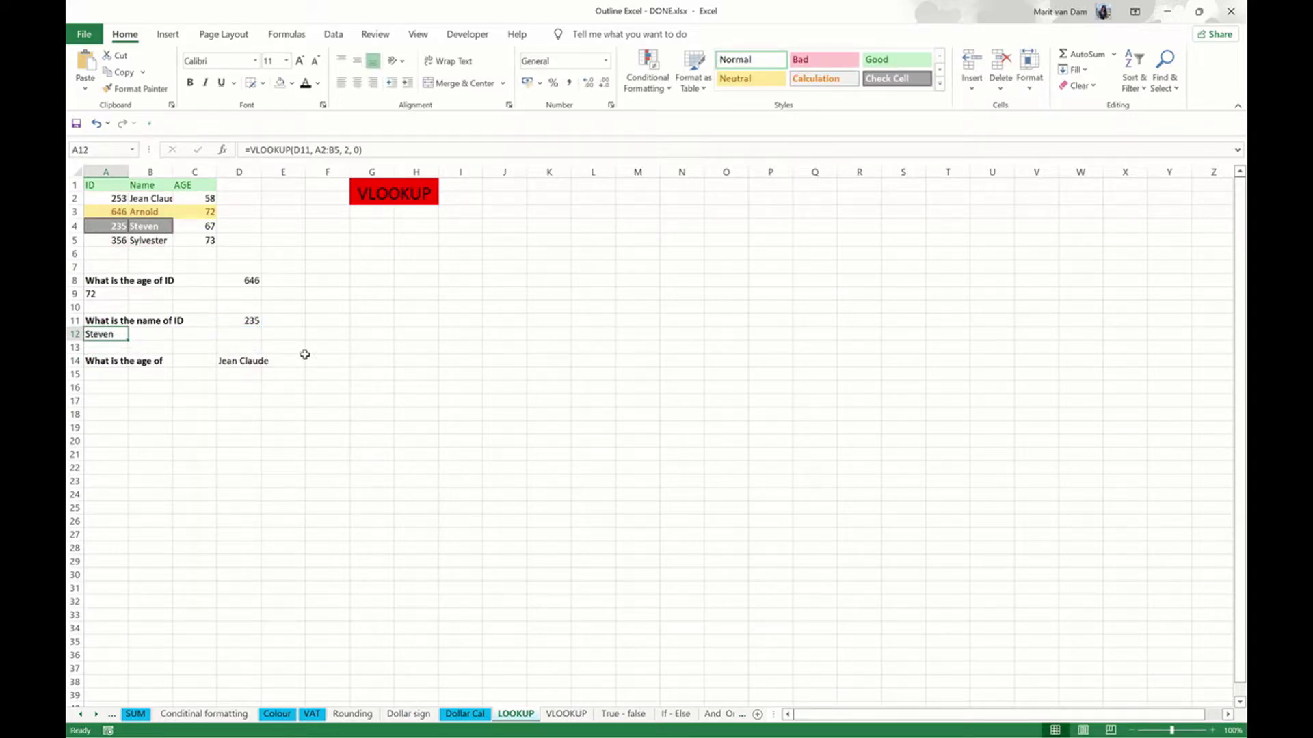
Step: In A15, enter =VLOOKUP(D14, B2:C5, 2, 0) to find the age of the person named in D14
{"action": "left_click", "coordinate": [121, 376]}
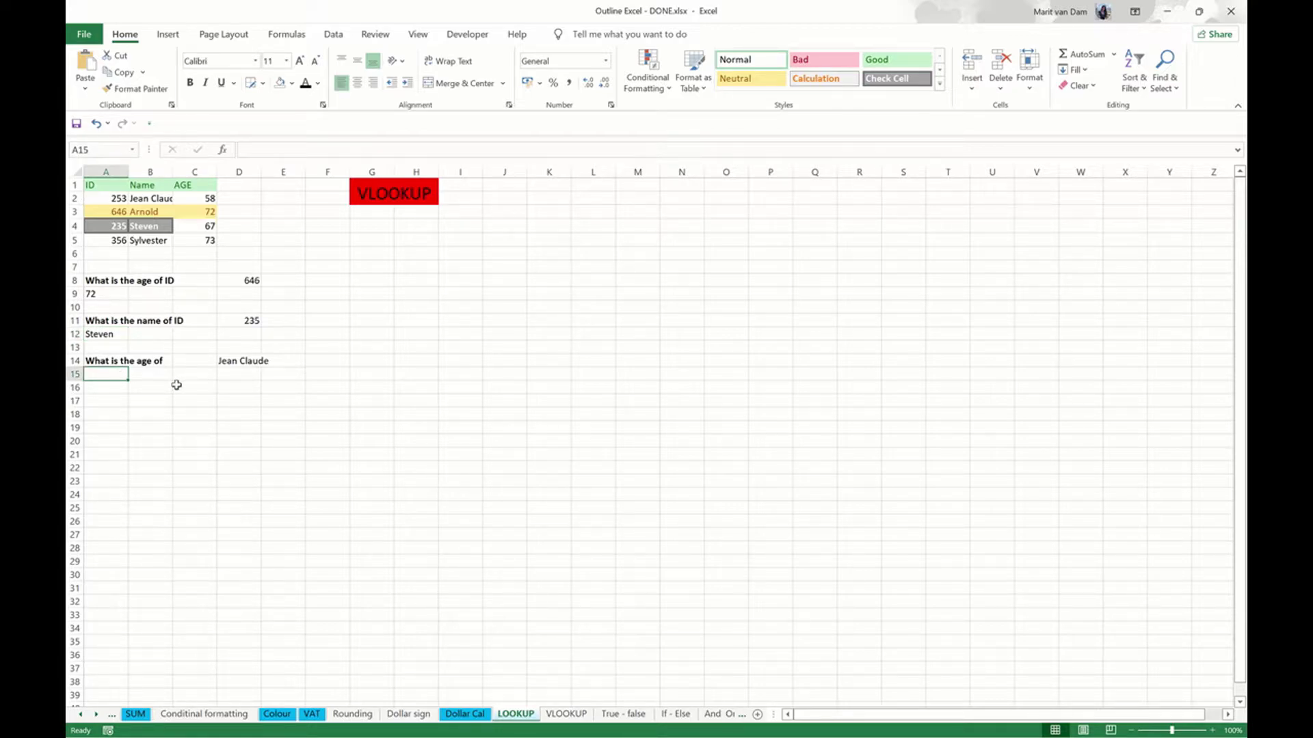
{"action": "type", "text": "=vl"}
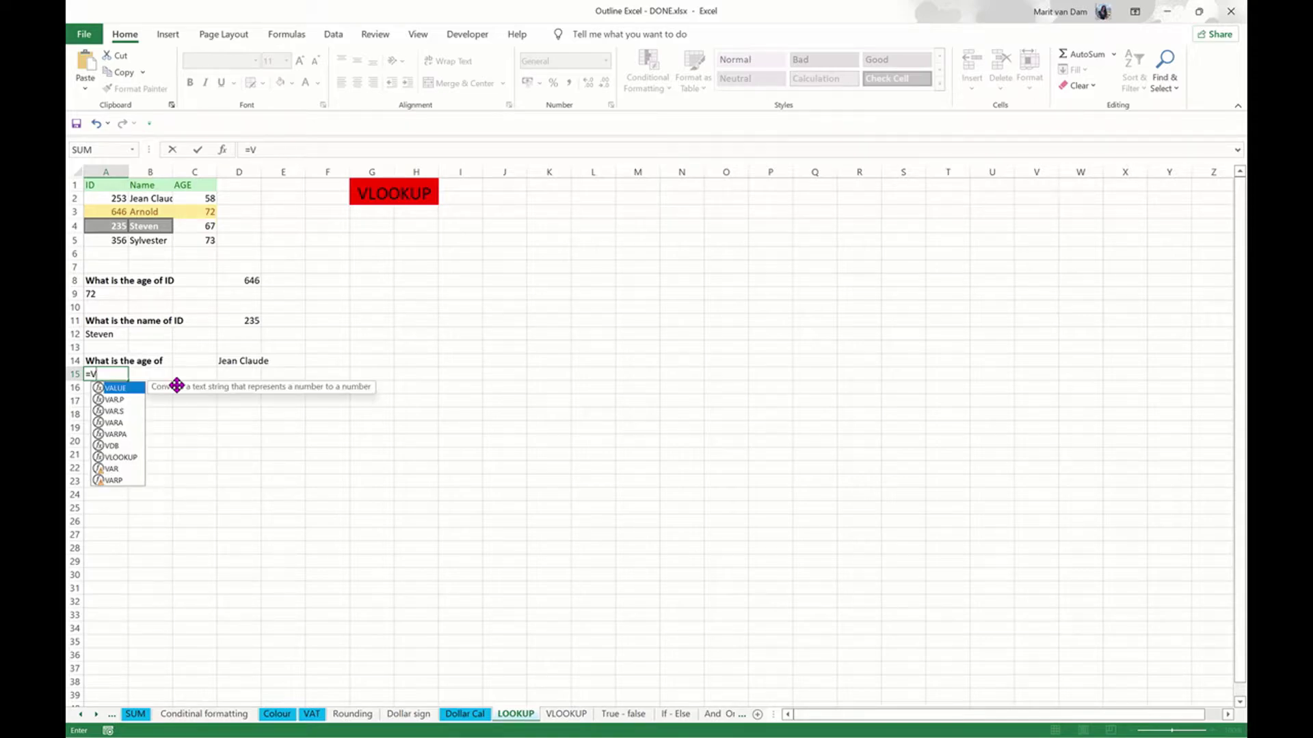
{"action": "key", "text": "Tab"}
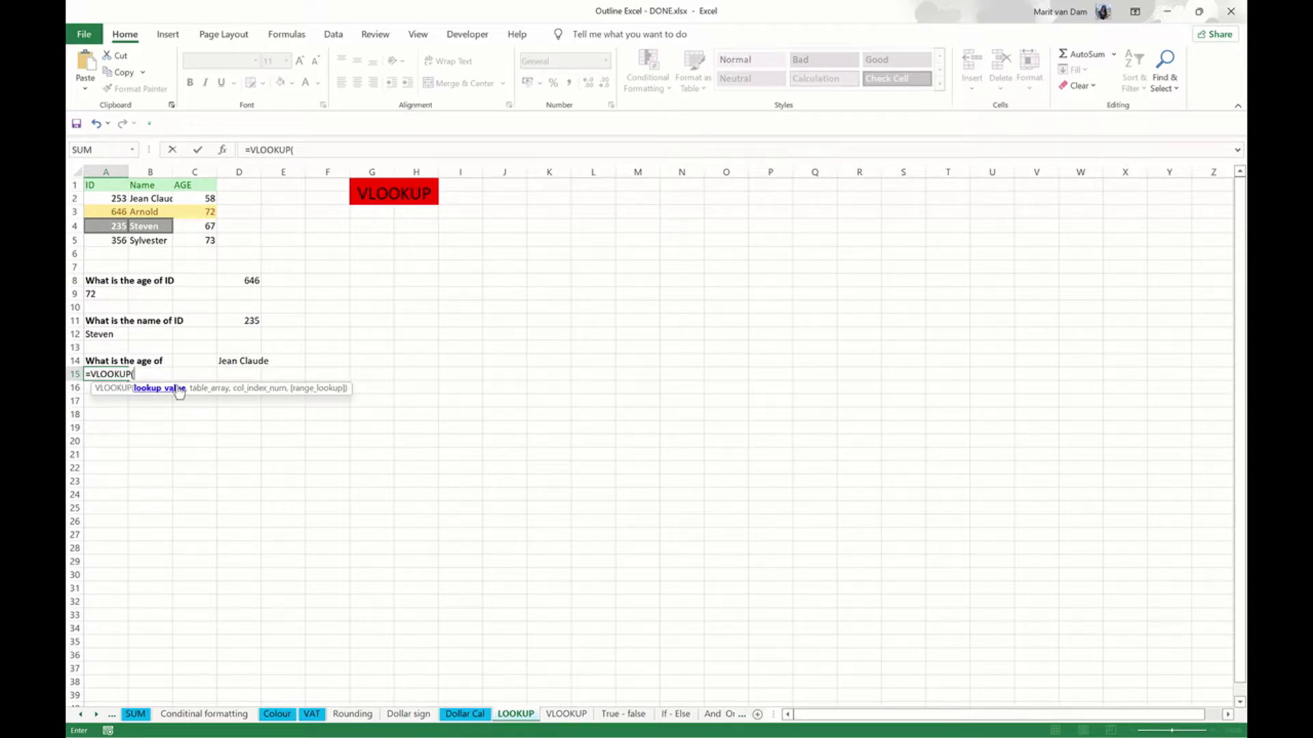
{"action": "left_click", "coordinate": [243, 360]}
{"action": "type", "text": ","}
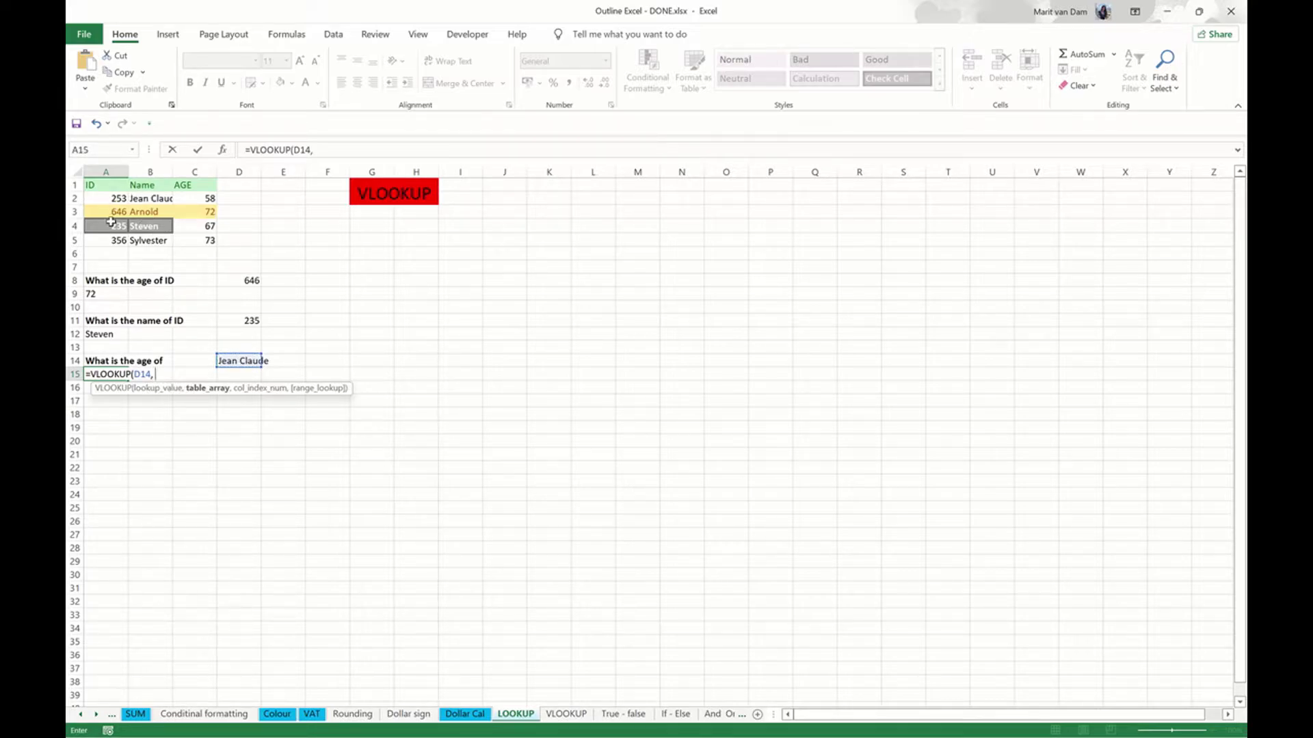
{"action": "left_click_drag", "start_coordinate": [142, 198], "coordinate": [190, 241]}
{"action": "type", "text": ","}
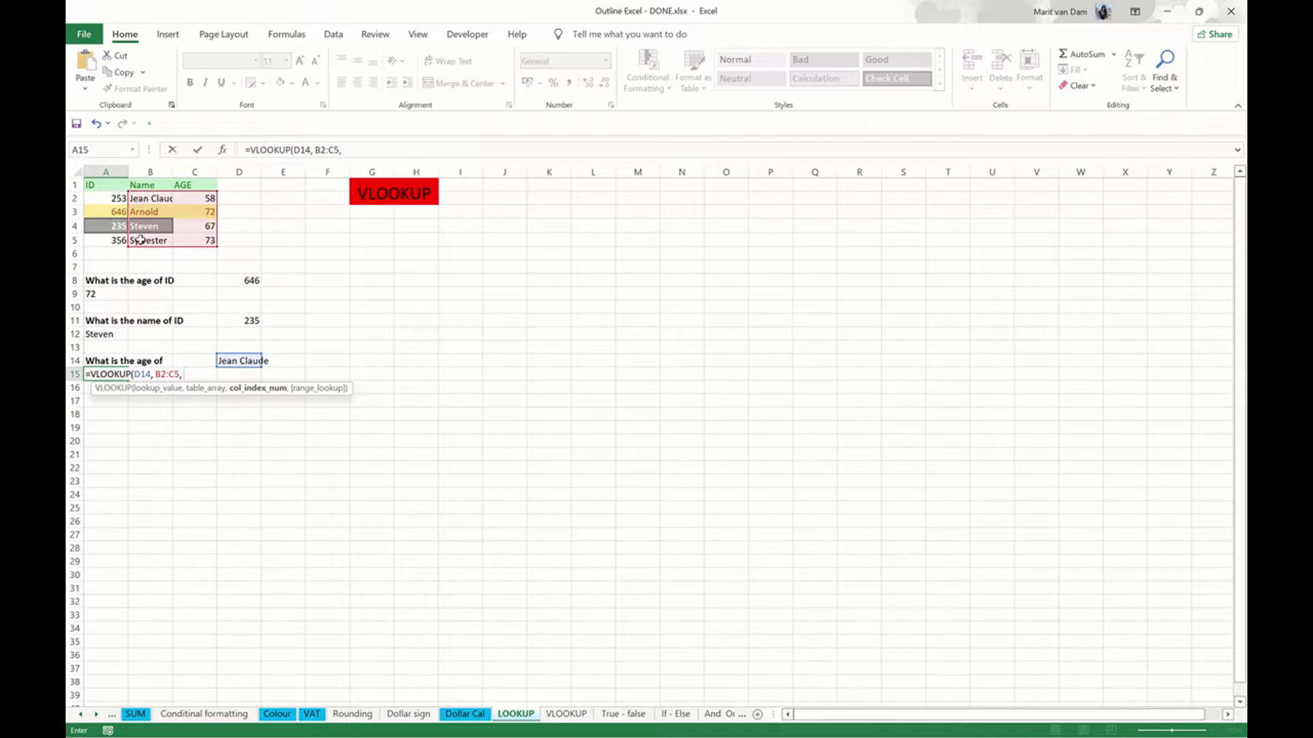
{"action": "type", "text": "2, "}
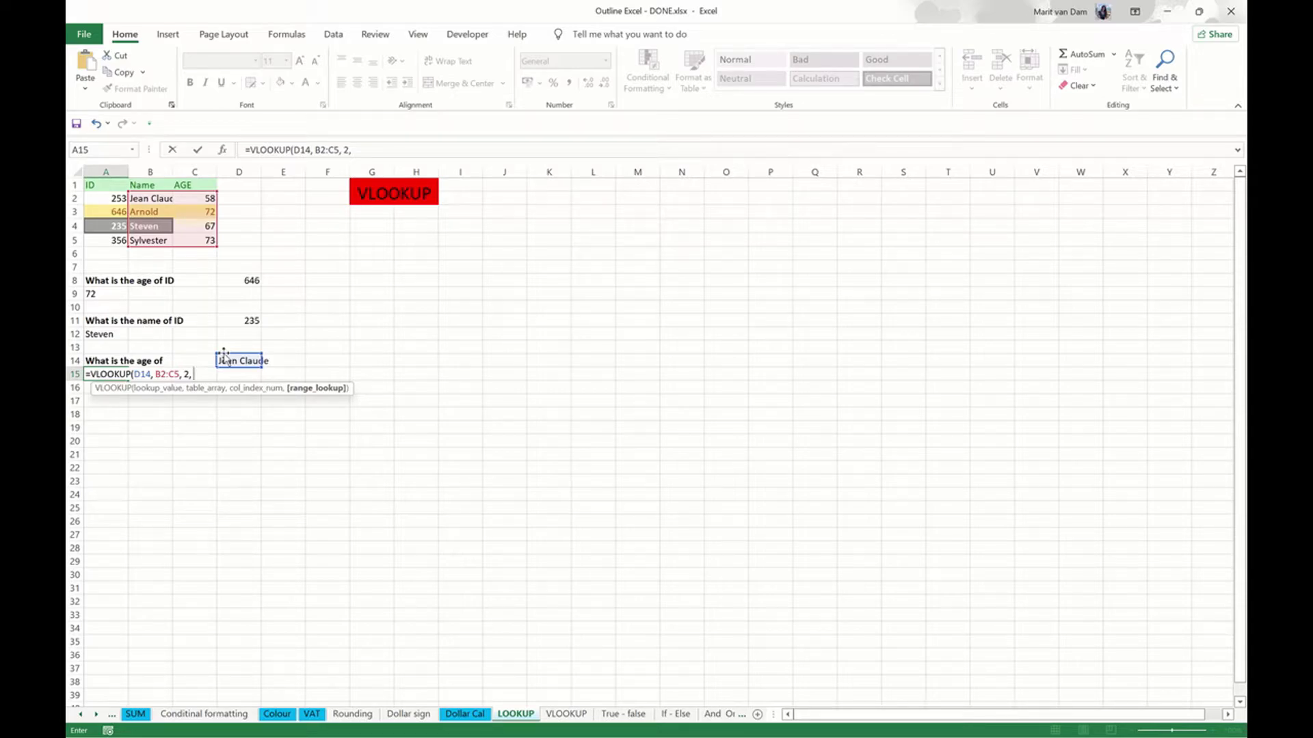
{"action": "type", "text": "0"}
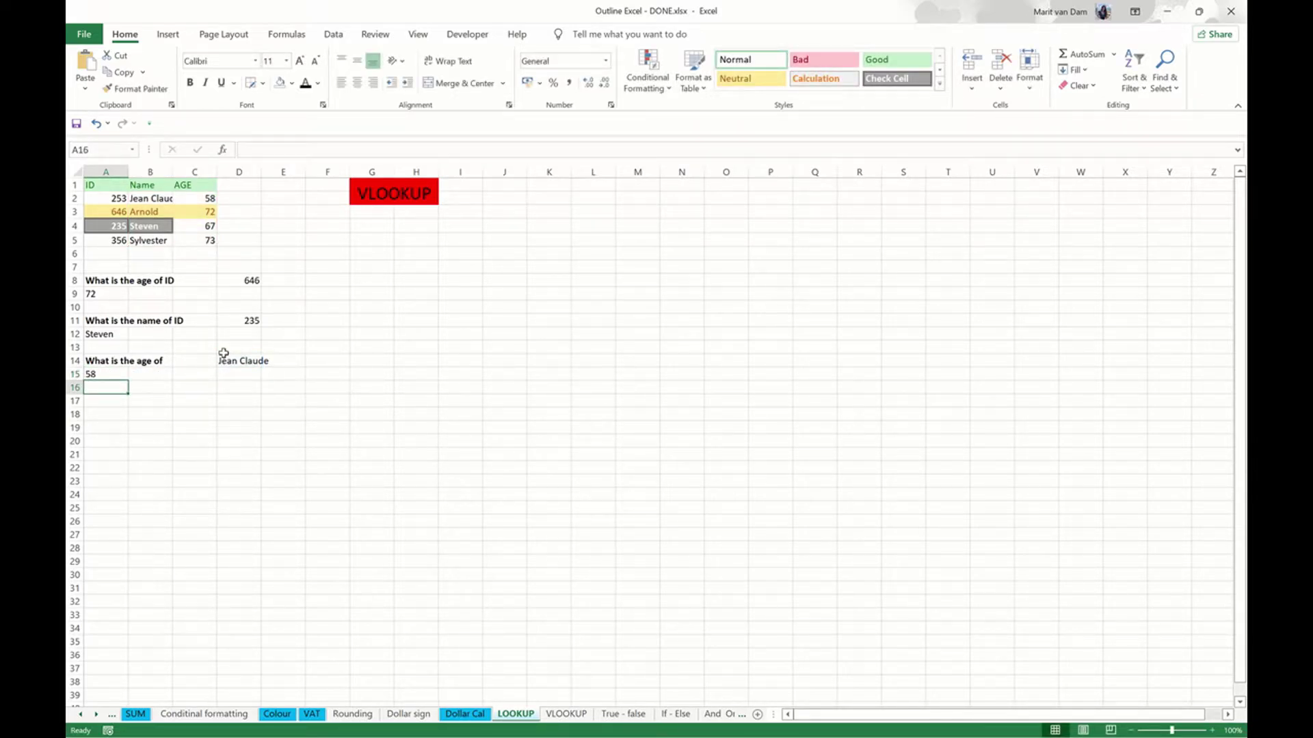
{"action": "key", "text": "Up"}
Step: Apply the Calculation cell style to the name and age in B2:C2
{"action": "left_click_drag", "start_coordinate": [150, 197], "coordinate": [199, 199]}
{"action": "left_click", "coordinate": [827, 78]}
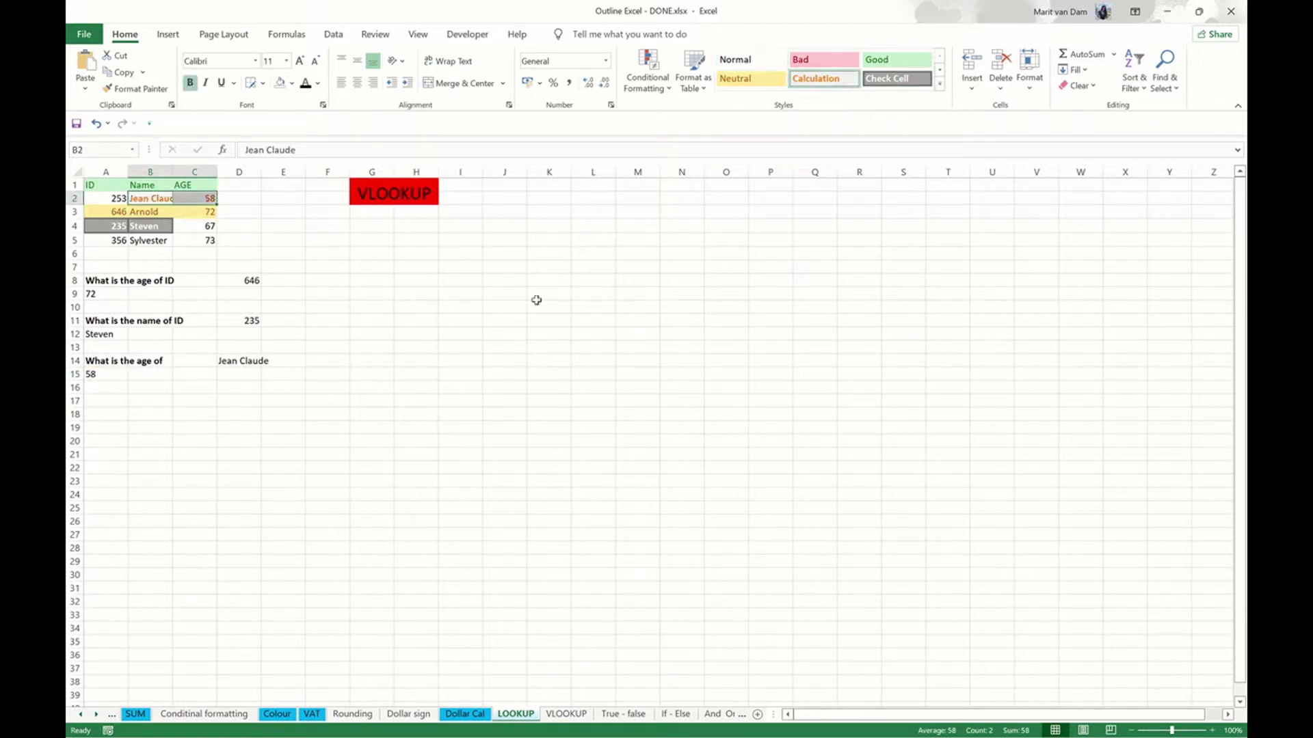
{"action": "left_click", "coordinate": [469, 361]}
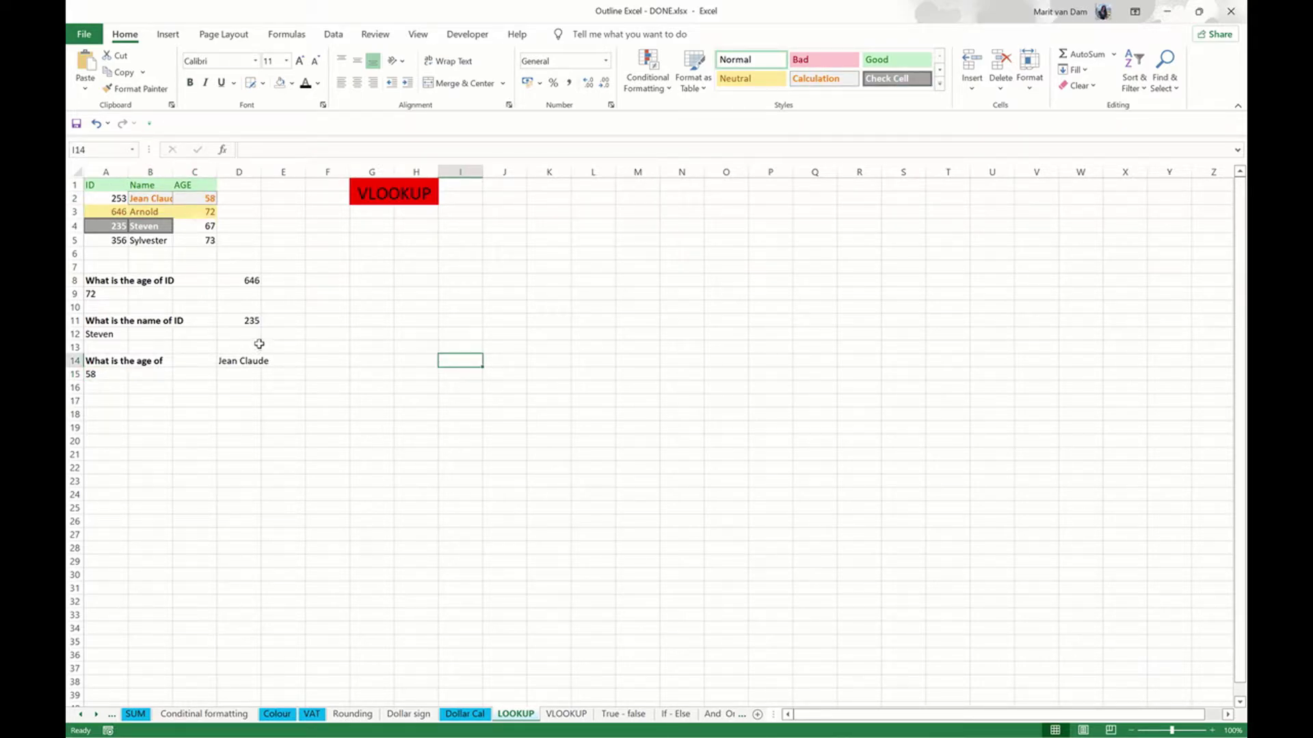
Step: Try 356 as the lookup ID in D11, and undo the change
{"action": "left_click", "coordinate": [113, 334]}
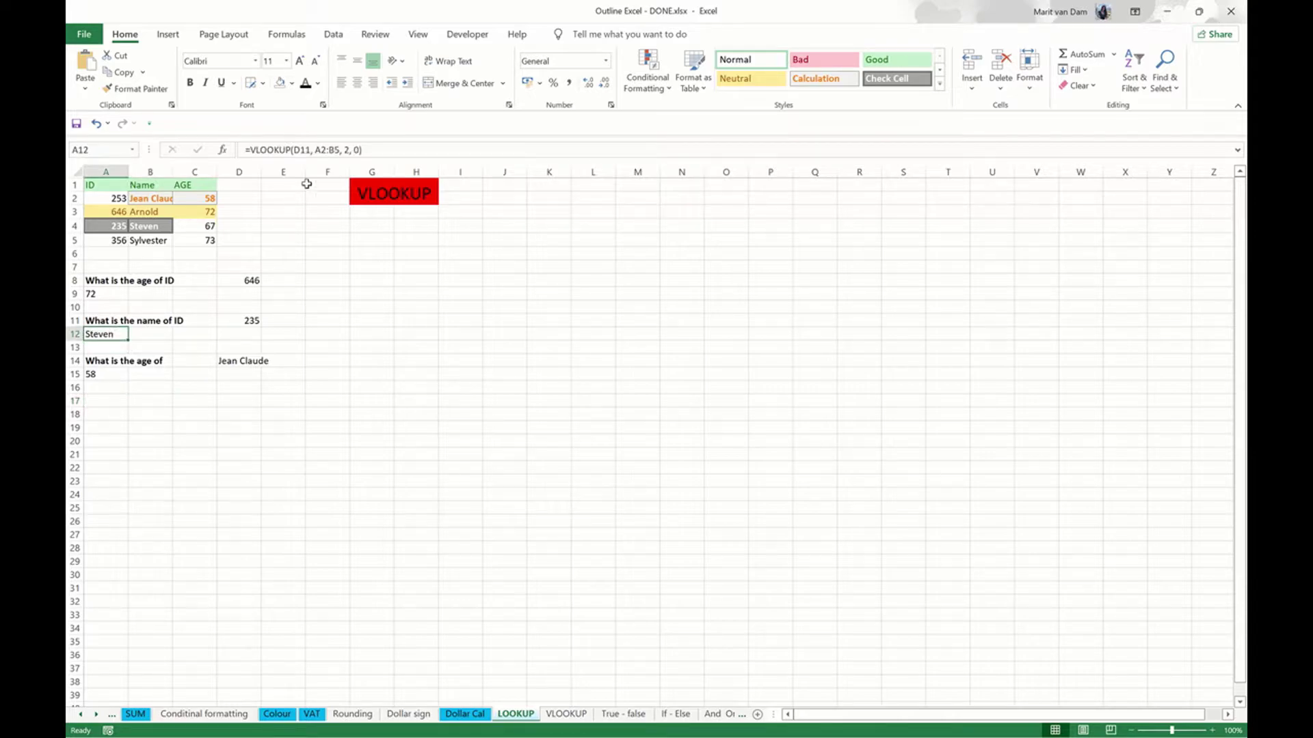
{"action": "left_click", "coordinate": [240, 322]}
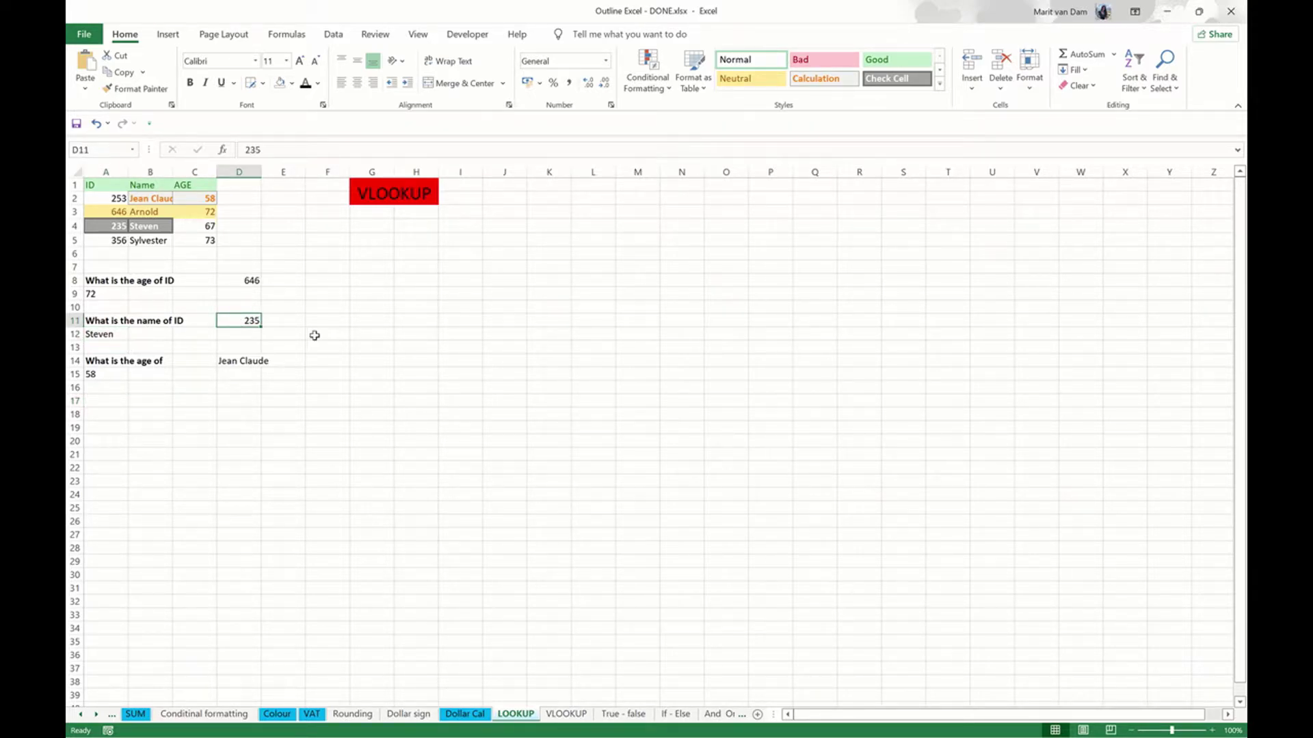
{"action": "type", "text": "35"}
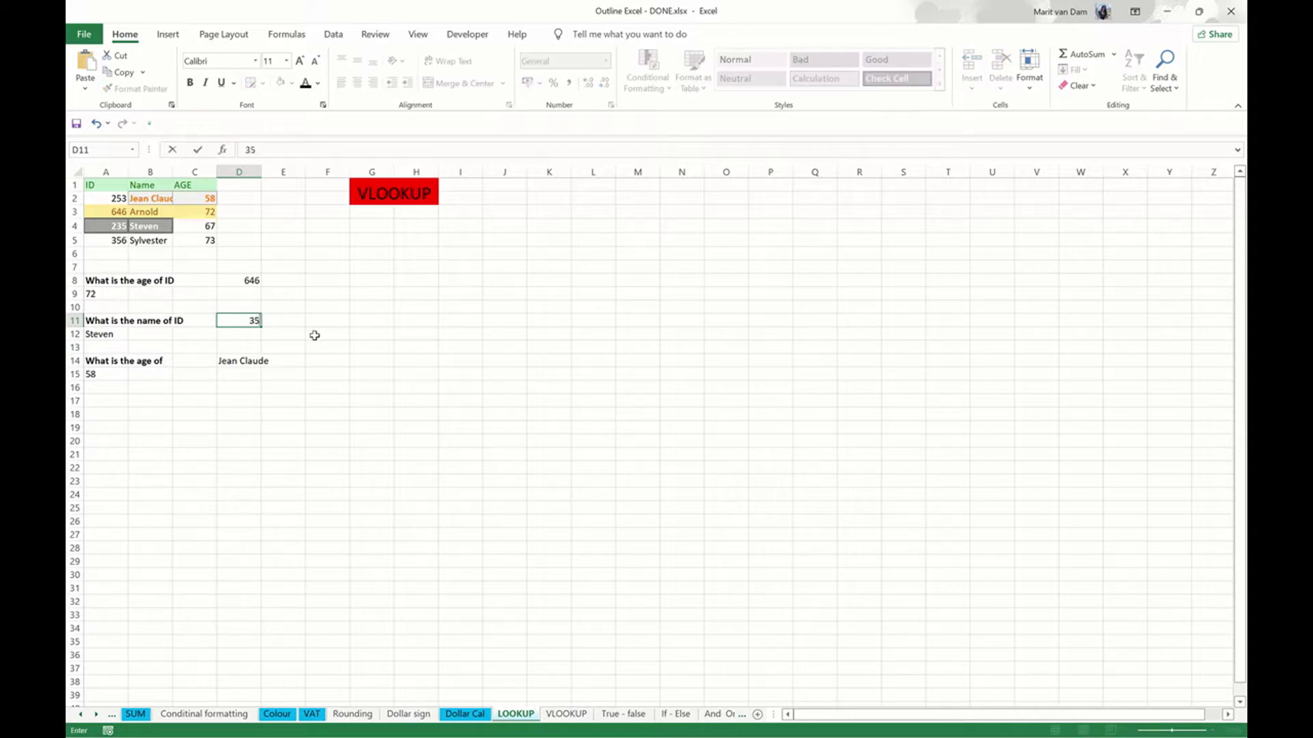
{"action": "type", "text": "6"}
{"action": "key", "text": "Return"}
{"action": "key", "text": "Up"}
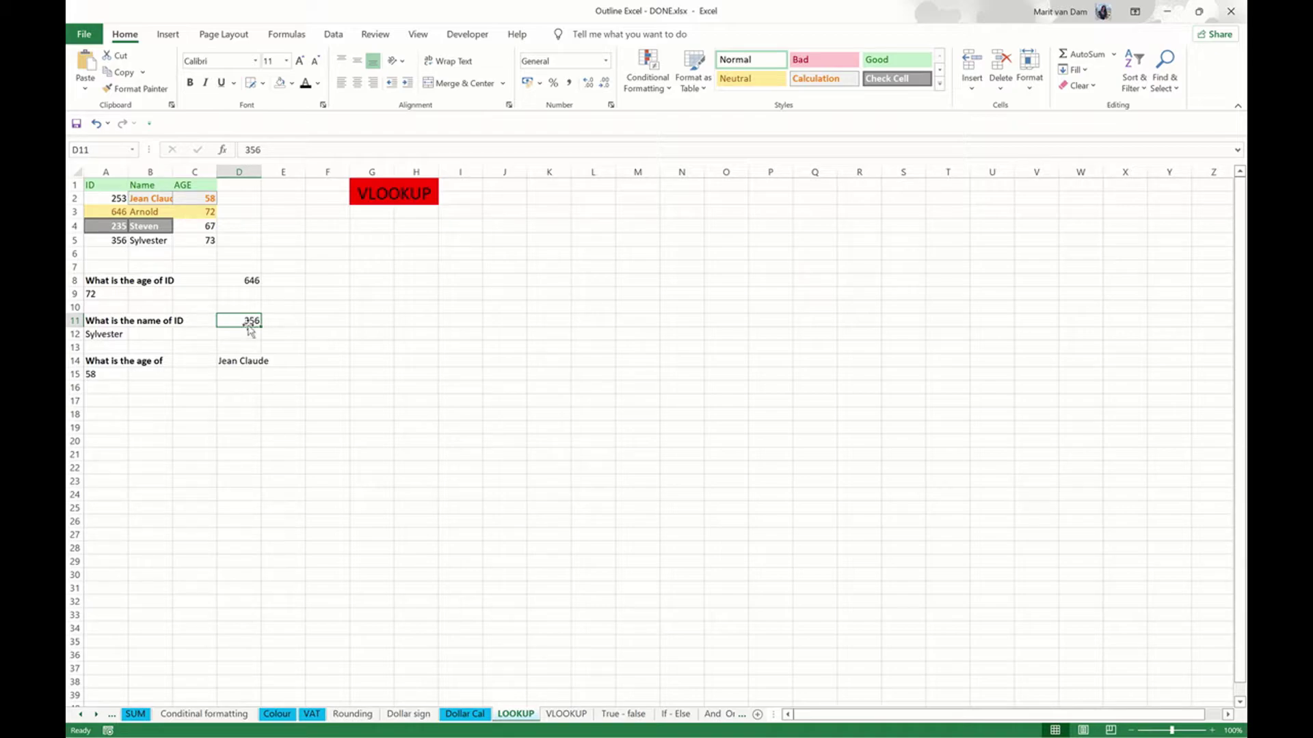
{"action": "key", "text": "ctrl+z"}
Step: Replace the lookup reference in A12's VLOOKUP formula with the fixed value 235
{"action": "left_click", "coordinate": [318, 172]}
{"action": "type", "text": "235, A2:B5, 2, 0)"}
{"action": "key", "text": "End"}
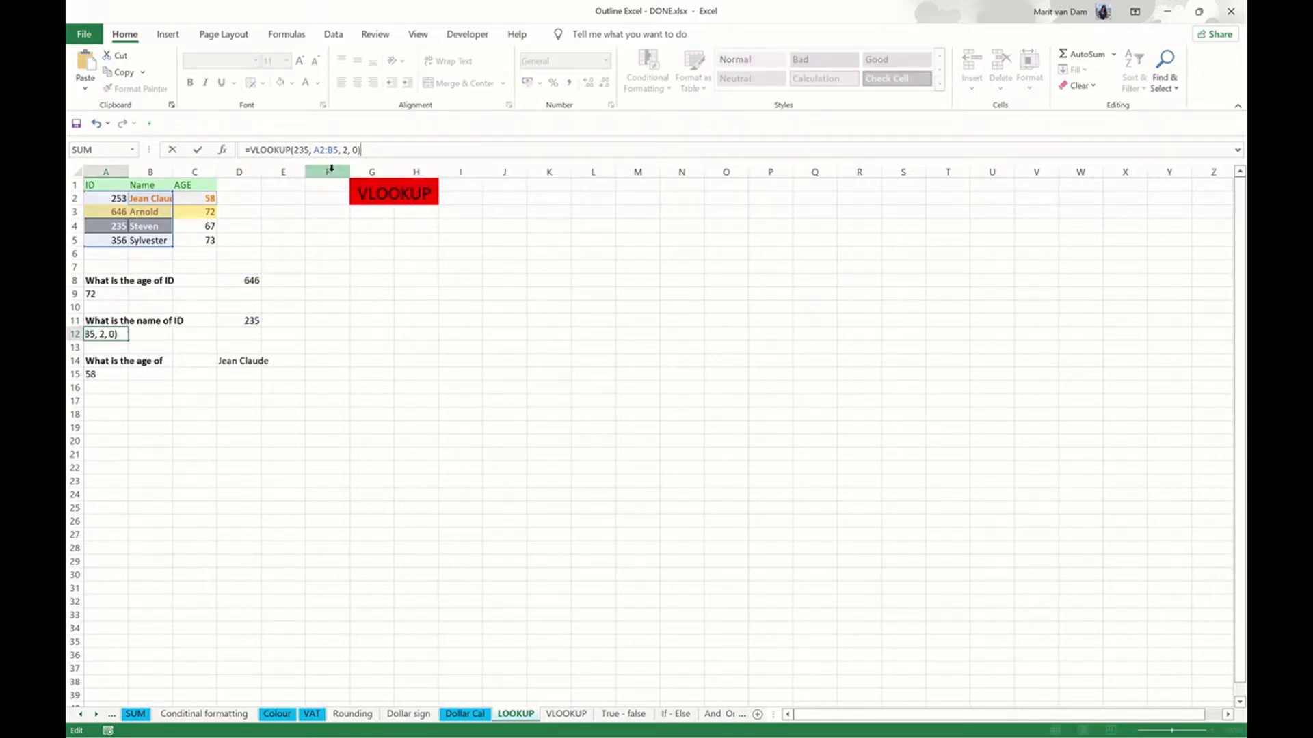
{"action": "key", "text": "Return"}
{"action": "key", "text": "Up"}
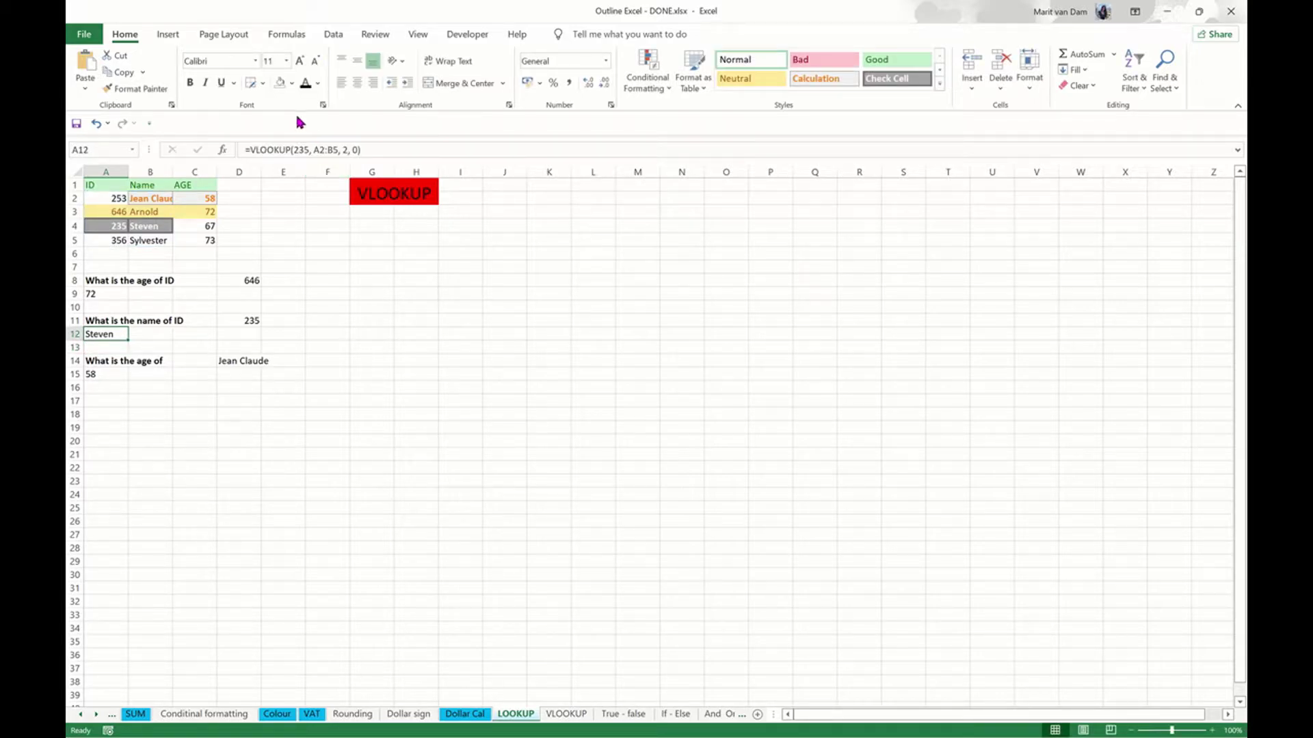
Step: Restore D11 as the lookup value in A12's VLOOKUP formula in place of the fixed number
{"action": "left_click", "coordinate": [307, 149]}
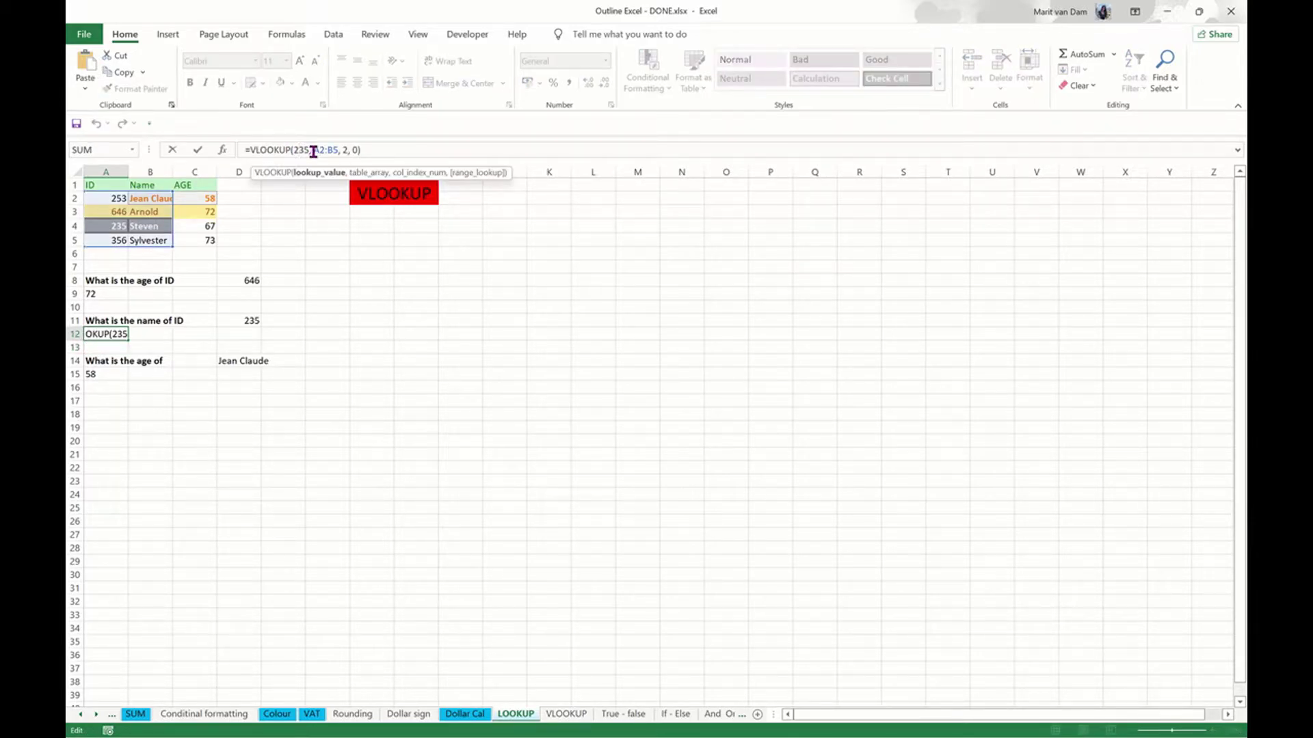
{"action": "key", "text": "BackSpace"}
{"action": "key", "text": "BackSpace"}
{"action": "key", "text": "BackSpace"}
{"action": "type", "text": "D11"}
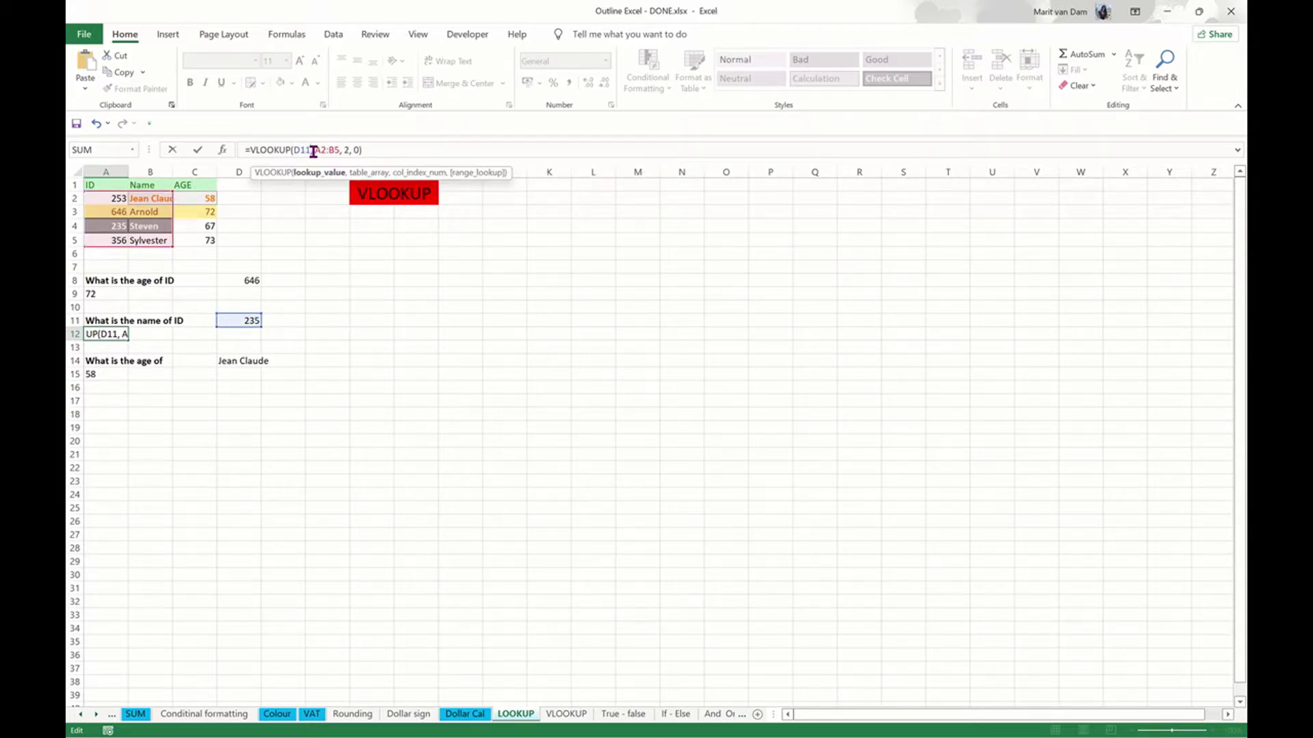
{"action": "key", "text": "Return"}
Step: Enter 356 in E11 as a second ID for the name question
{"action": "left_click", "coordinate": [321, 373]}
{"action": "left_click", "coordinate": [284, 321]}
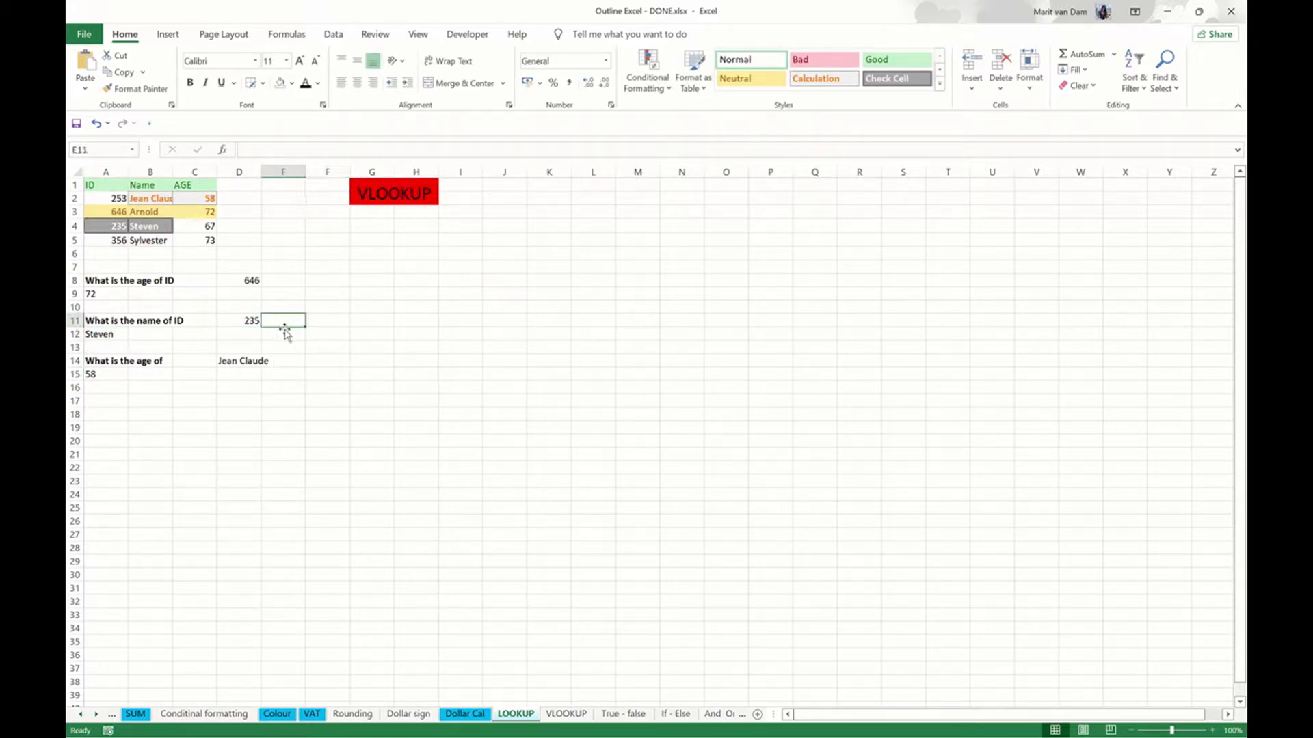
{"action": "type", "text": "35"}
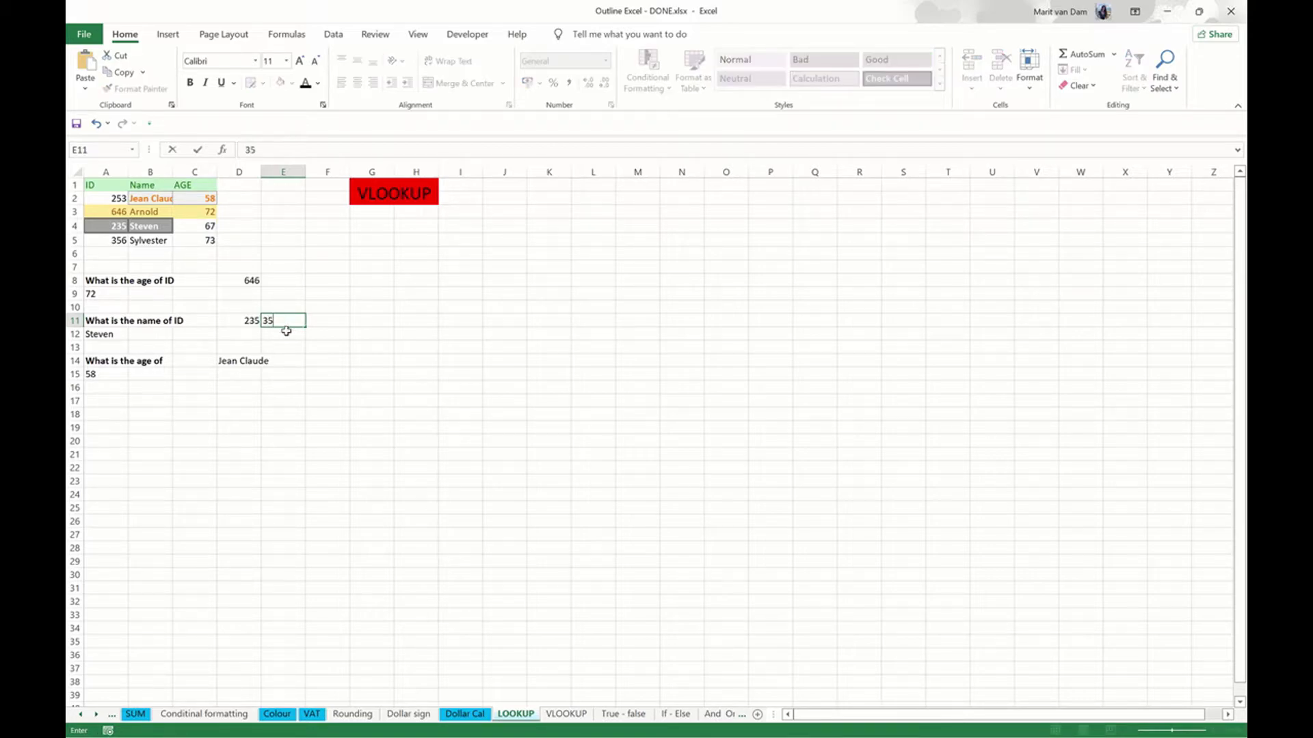
{"action": "type", "text": "6"}
Step: Copy the VLOOKUP formula with its relative table range from A12 across to B12
{"action": "left_click", "coordinate": [103, 334]}
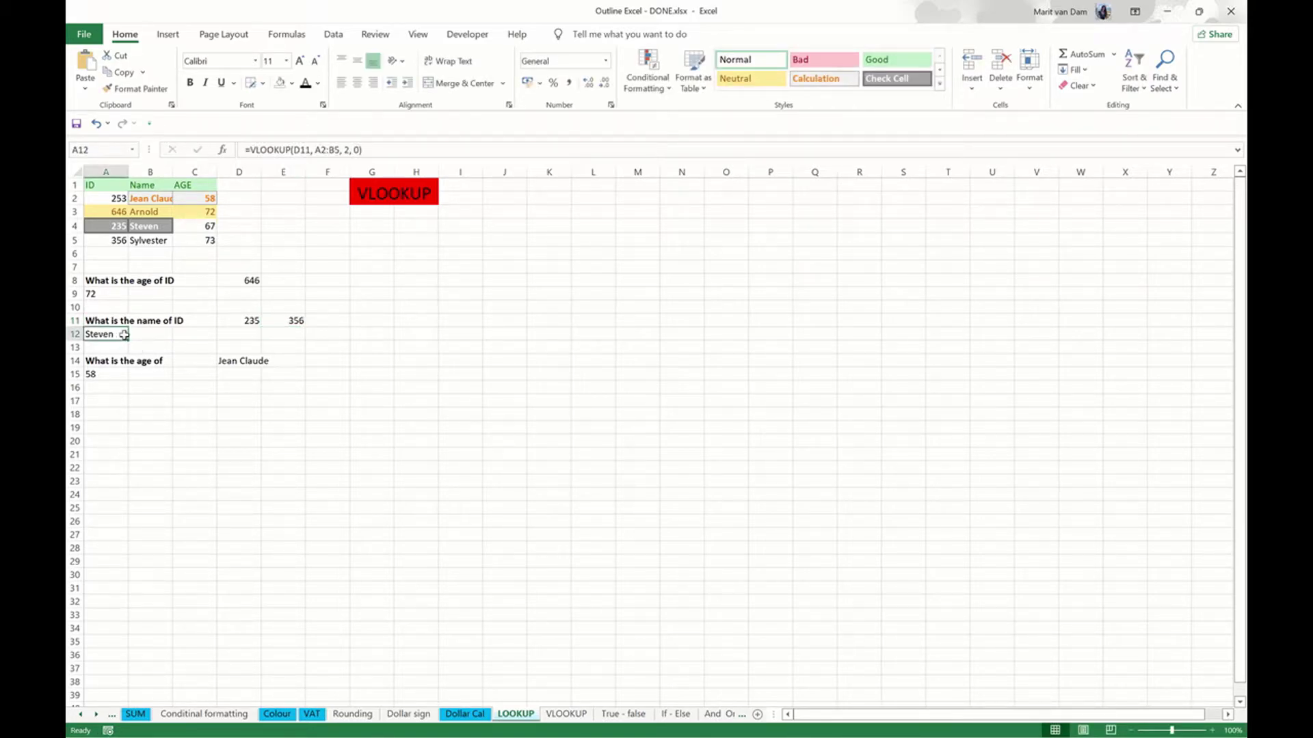
{"action": "left_click_drag", "start_coordinate": [127, 339], "coordinate": [152, 337]}
{"action": "left_click", "coordinate": [138, 333]}
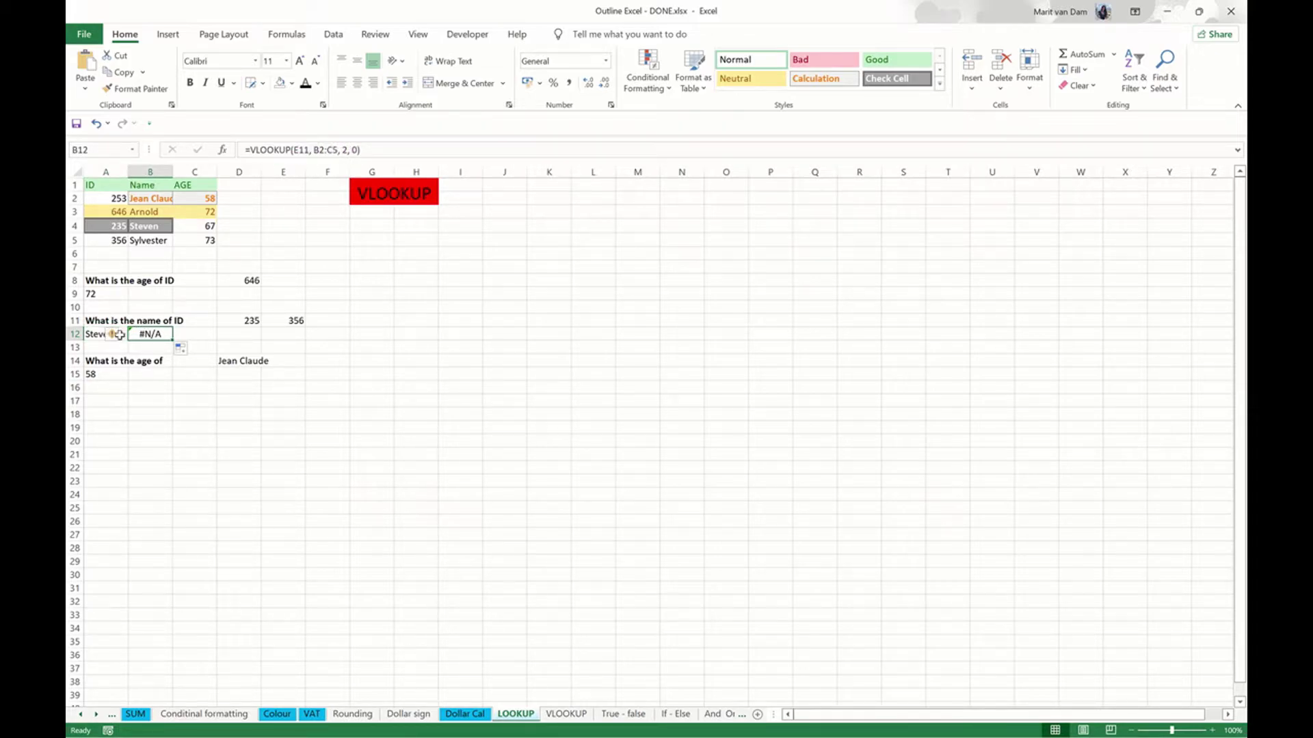
Step: Make the table range in A12 absolute so the formula reads =VLOOKUP(D11, $A$2:$B$5, 2, 0)
{"action": "left_click", "coordinate": [94, 338]}
{"action": "left_click", "coordinate": [337, 149]}
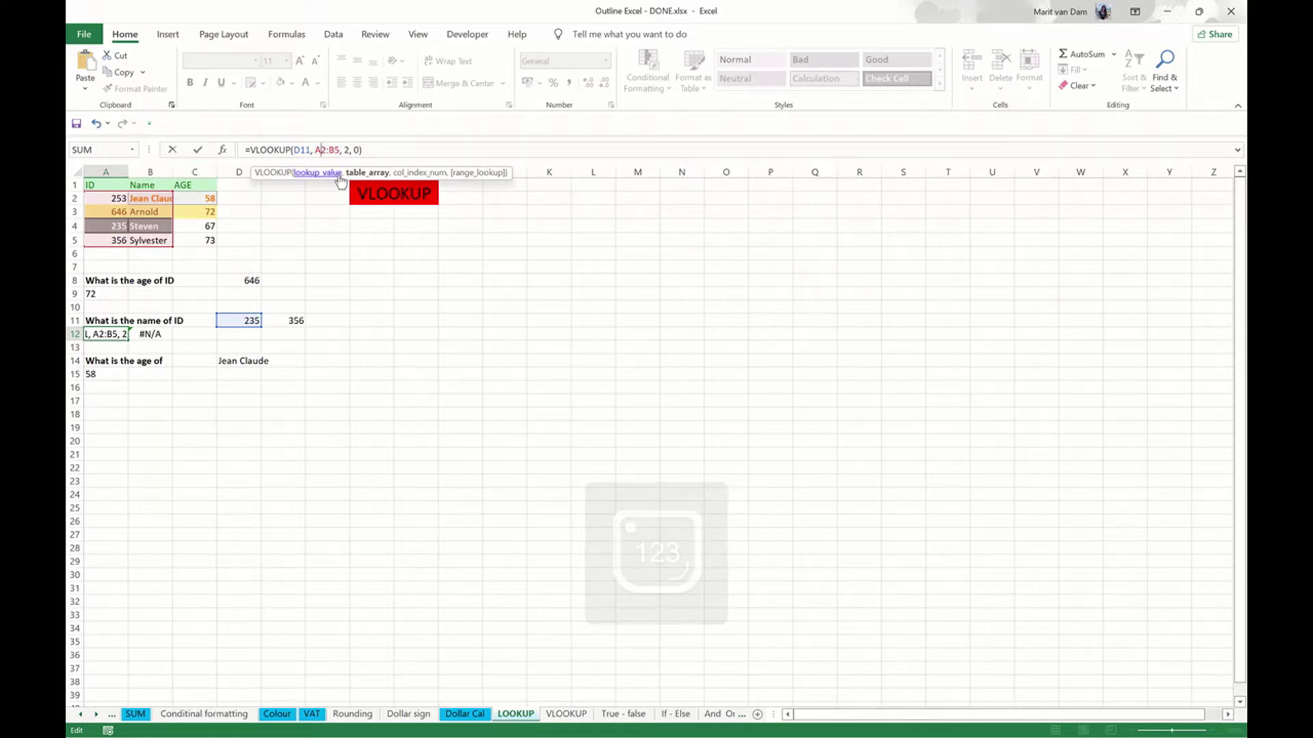
{"action": "type", "text": "$"}
{"action": "key", "text": "Right"}
{"action": "type", "text": "4"}
{"action": "key", "text": "Right"}
{"action": "key", "text": "Right"}
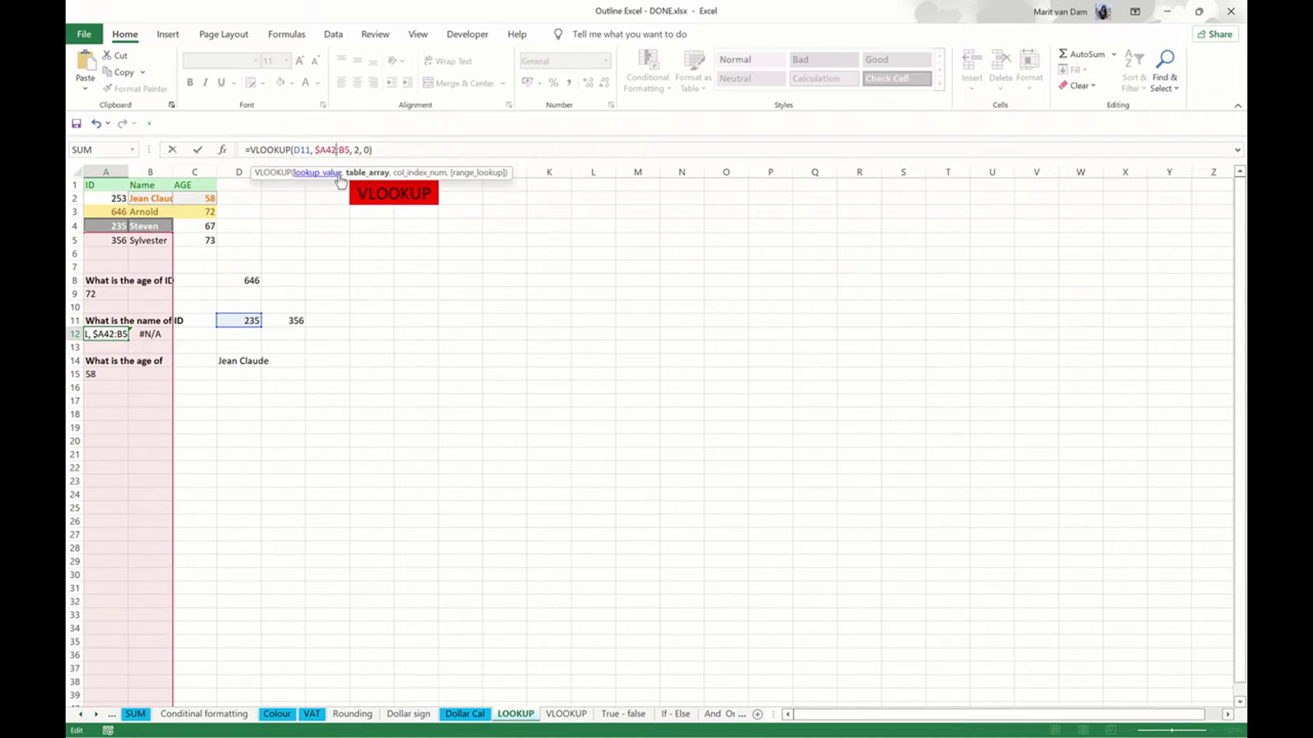
{"action": "key", "text": "BackSpace"}
{"action": "key", "text": "Left"}
{"action": "type", "text": "$"}
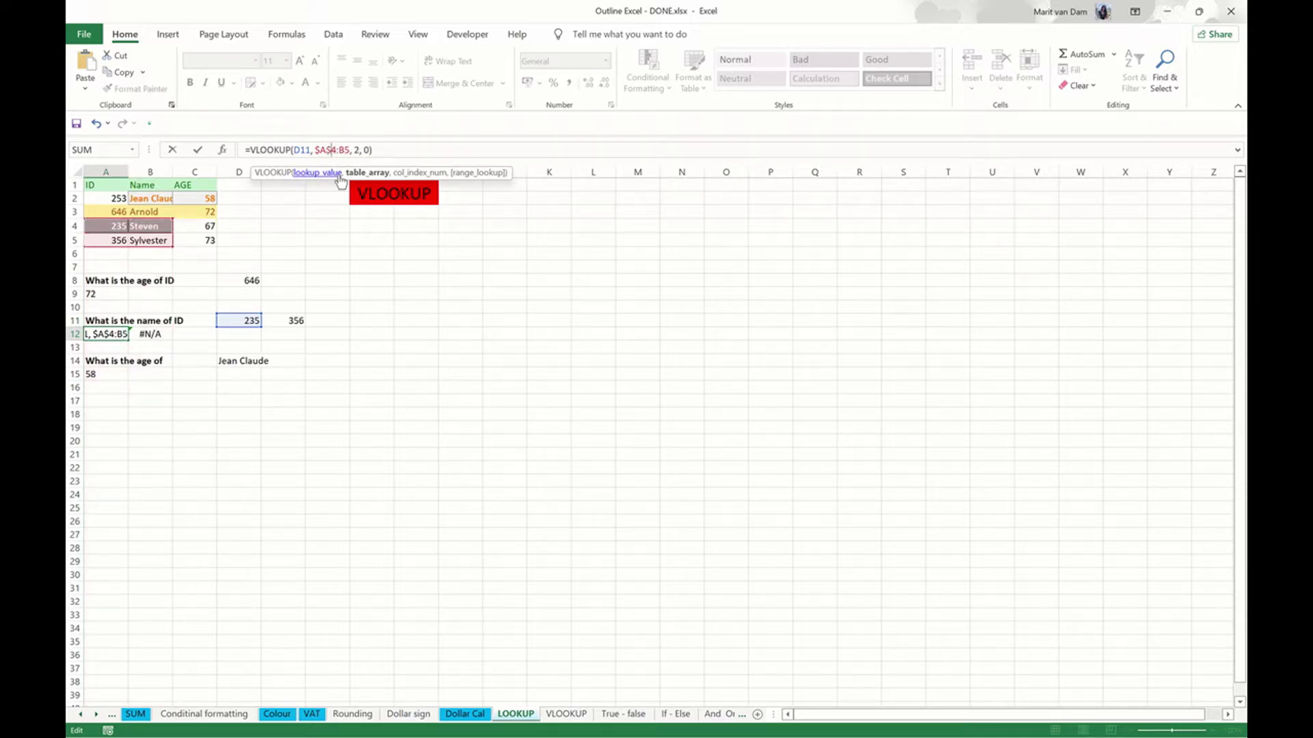
{"action": "key", "text": "Delete"}
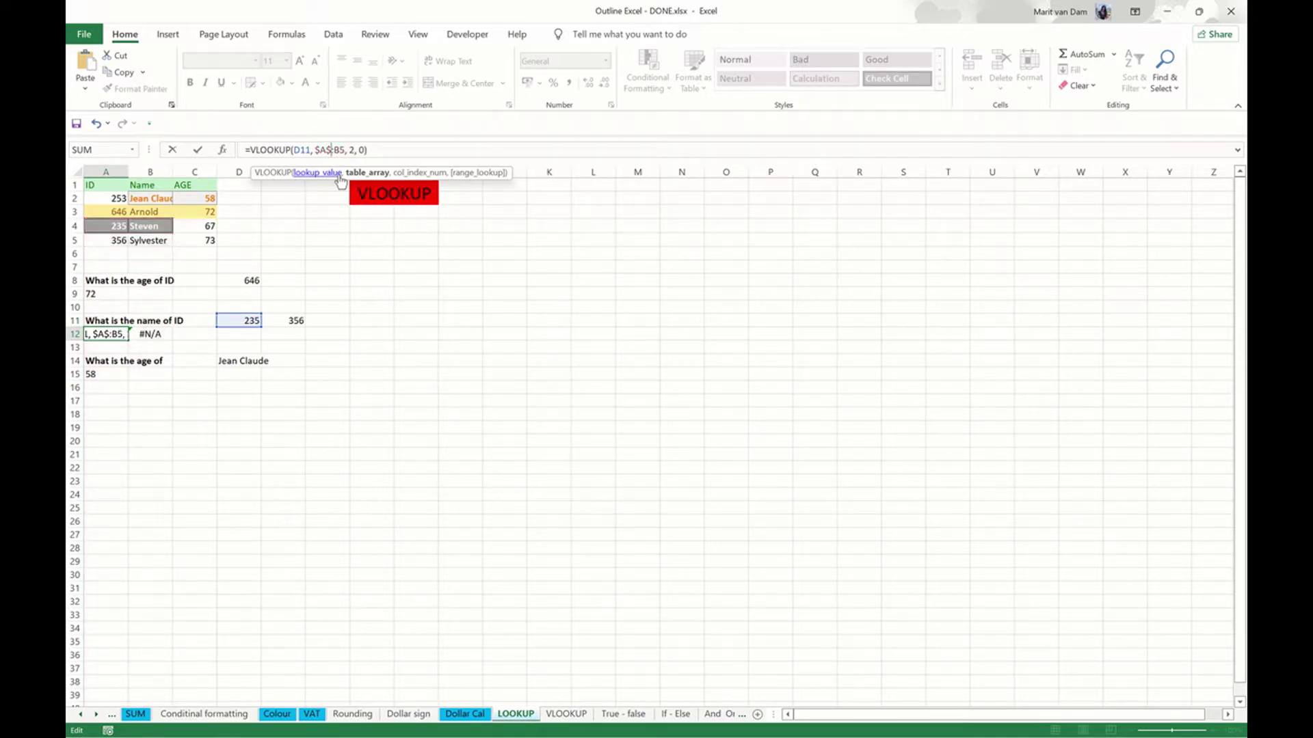
{"action": "type", "text": "2"}
{"action": "key", "text": "Right"}
{"action": "type", "text": "$"}
{"action": "key", "text": "Right"}
{"action": "type", "text": "$"}
{"action": "key", "text": "Return"}
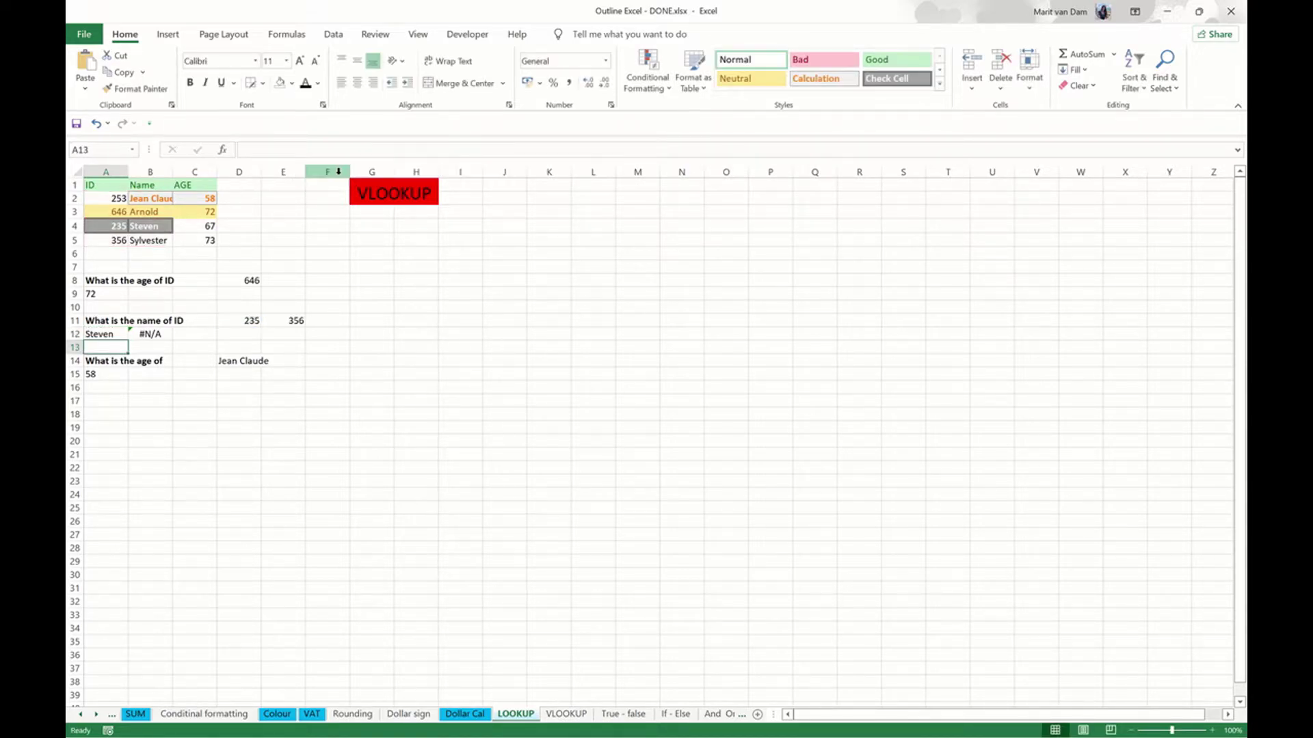
Step: Fill the formula with the absolute table range from A12 across to B12
{"action": "left_click", "coordinate": [116, 334]}
{"action": "left_click_drag", "start_coordinate": [128, 340], "coordinate": [156, 348]}
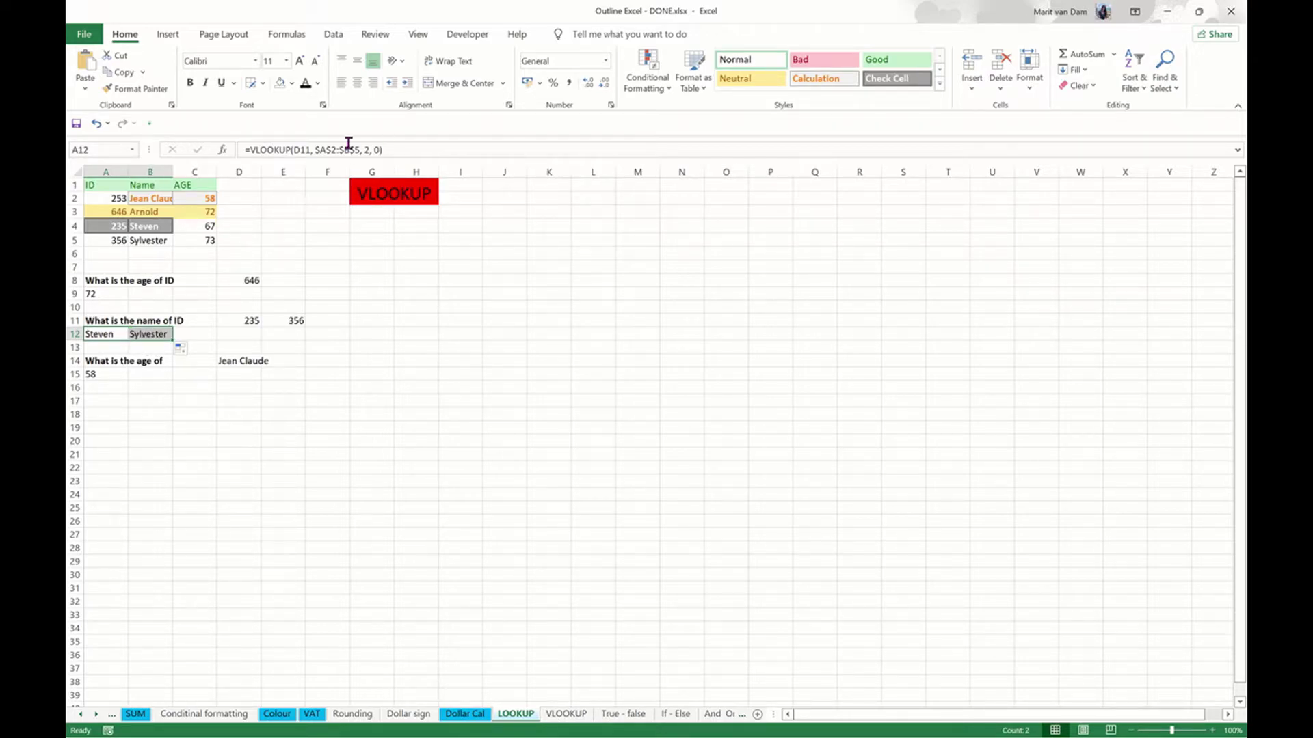
Step: Compare the formulas in A12 and B12, checking the lookup references and the fixed table range
{"action": "left_click", "coordinate": [111, 334]}
{"action": "left_click", "coordinate": [144, 334]}
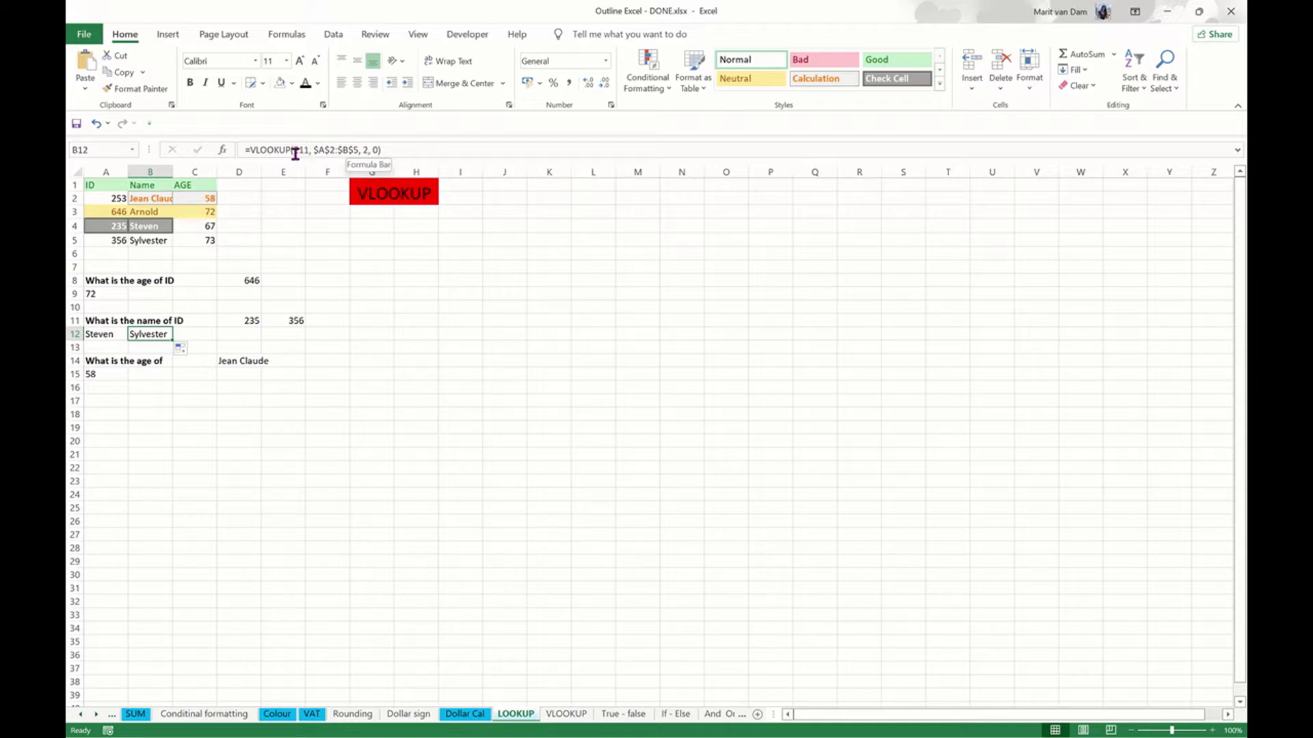
{"action": "left_click", "coordinate": [118, 336]}
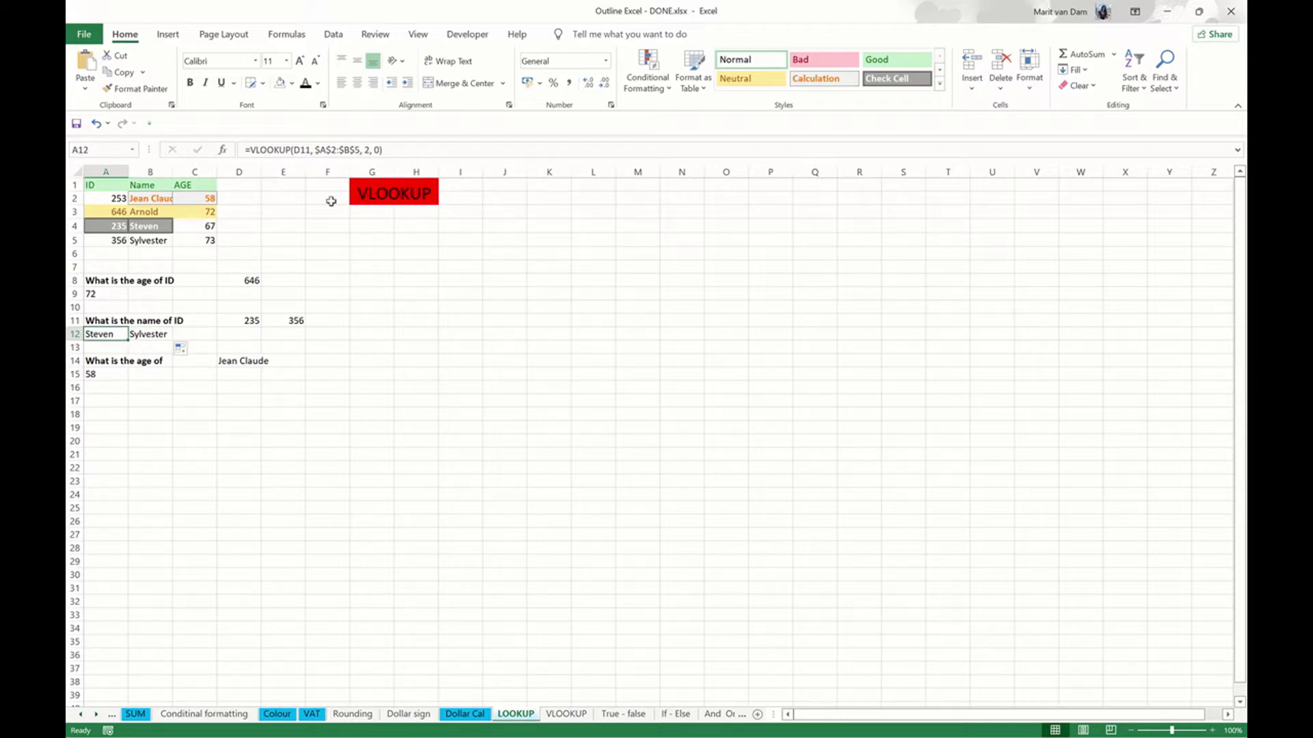
{"action": "left_click", "coordinate": [293, 322]}
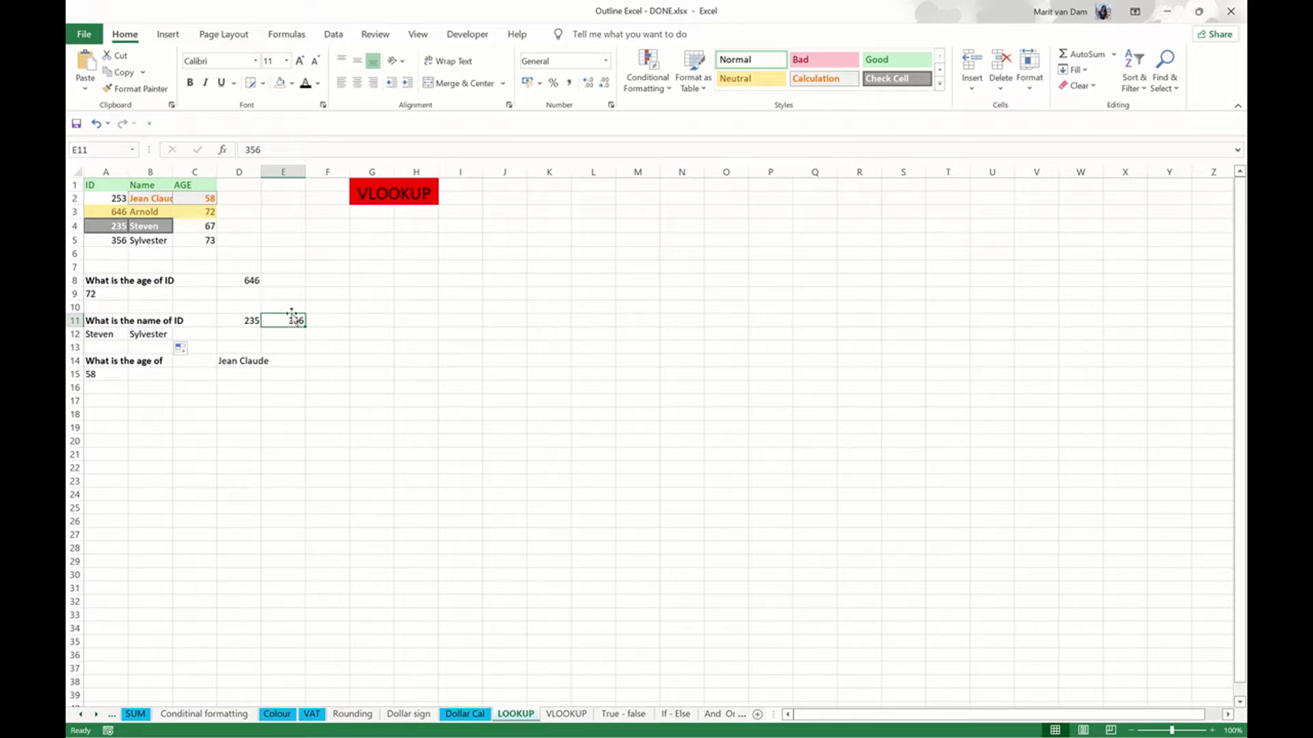
{"action": "left_click", "coordinate": [160, 334]}
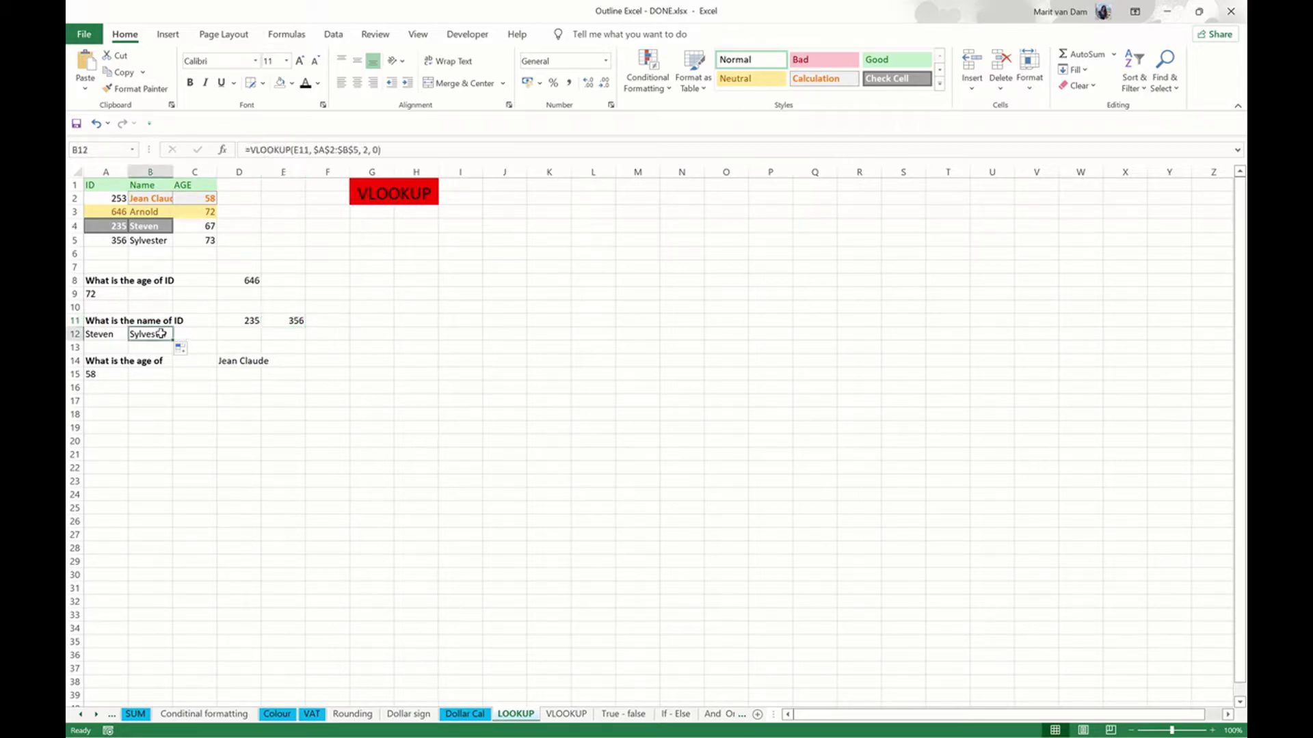
{"action": "left_click", "coordinate": [120, 331]}
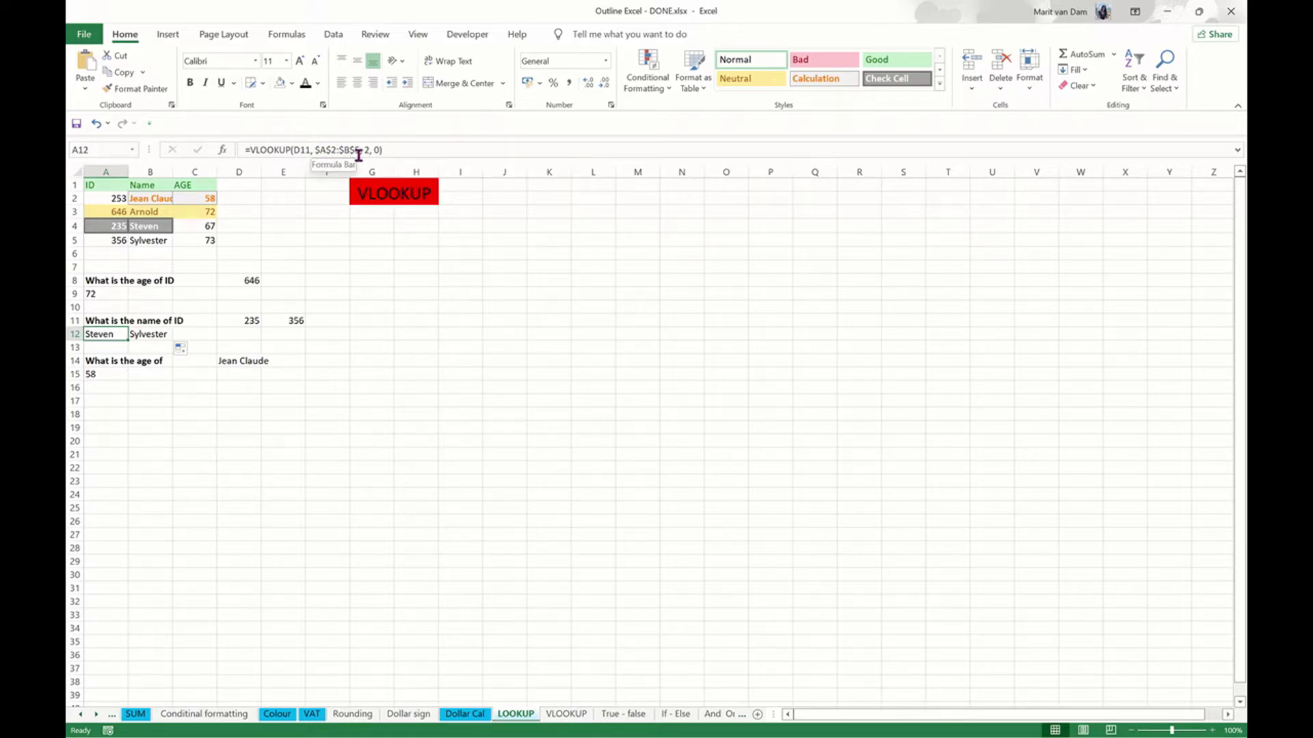
{"action": "left_click", "coordinate": [187, 417]}
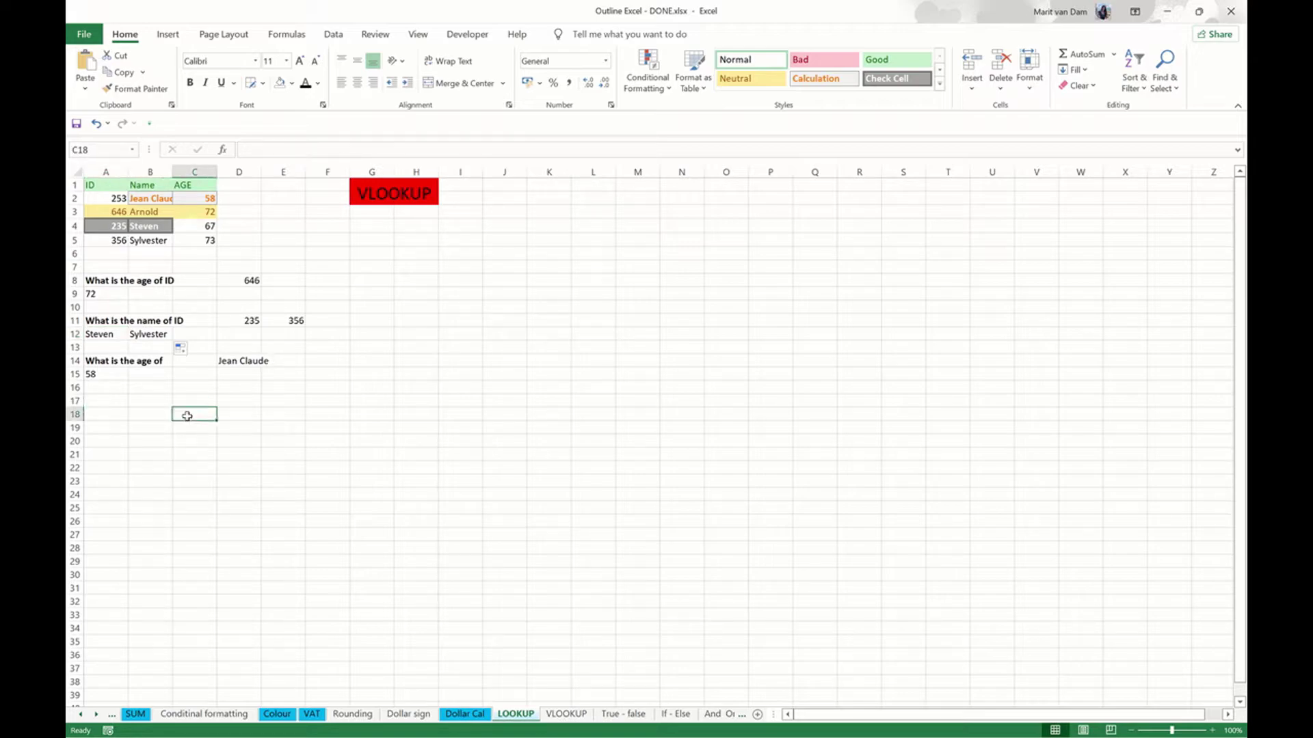
{"action": "left_click", "coordinate": [115, 335]}
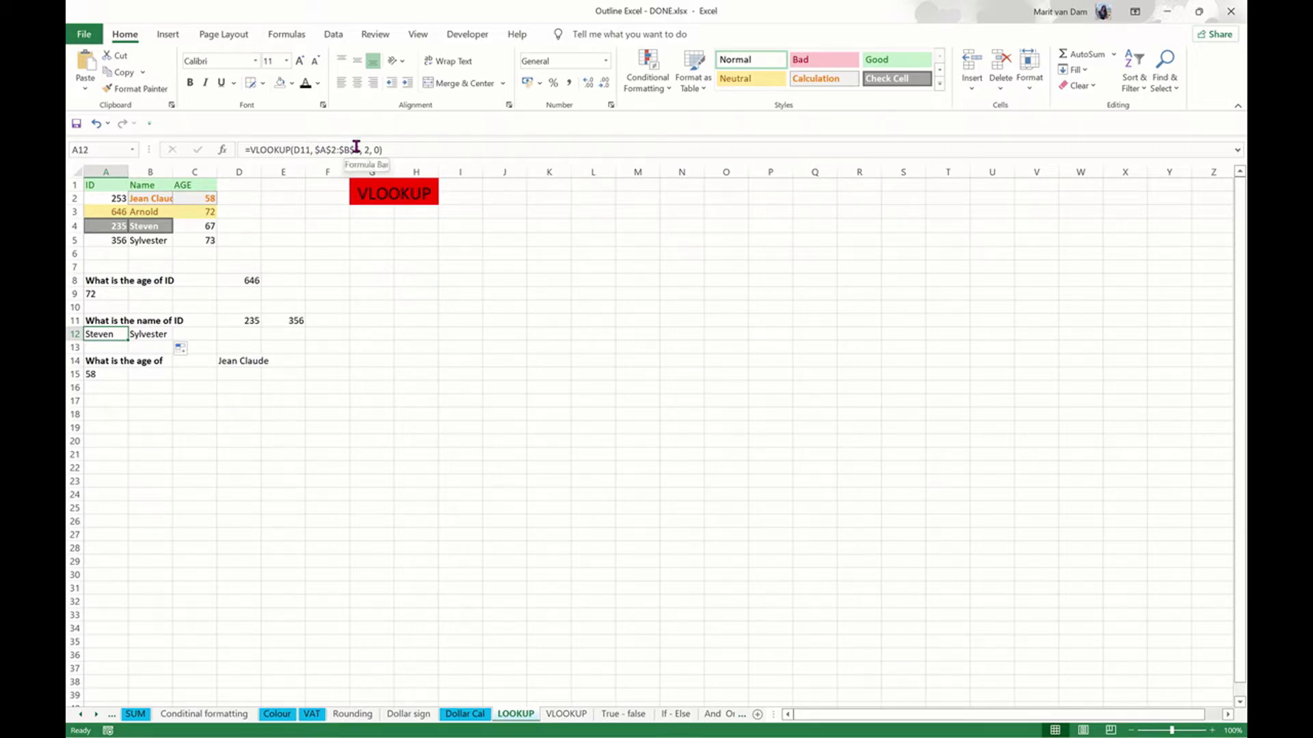
Step: Switch to the VLOOKUP sheet and review the questions about cities, incomes and rankings in A10:F32
{"action": "key", "text": "ctrl+Page_Down"}
{"action": "left_click", "coordinate": [478, 482]}
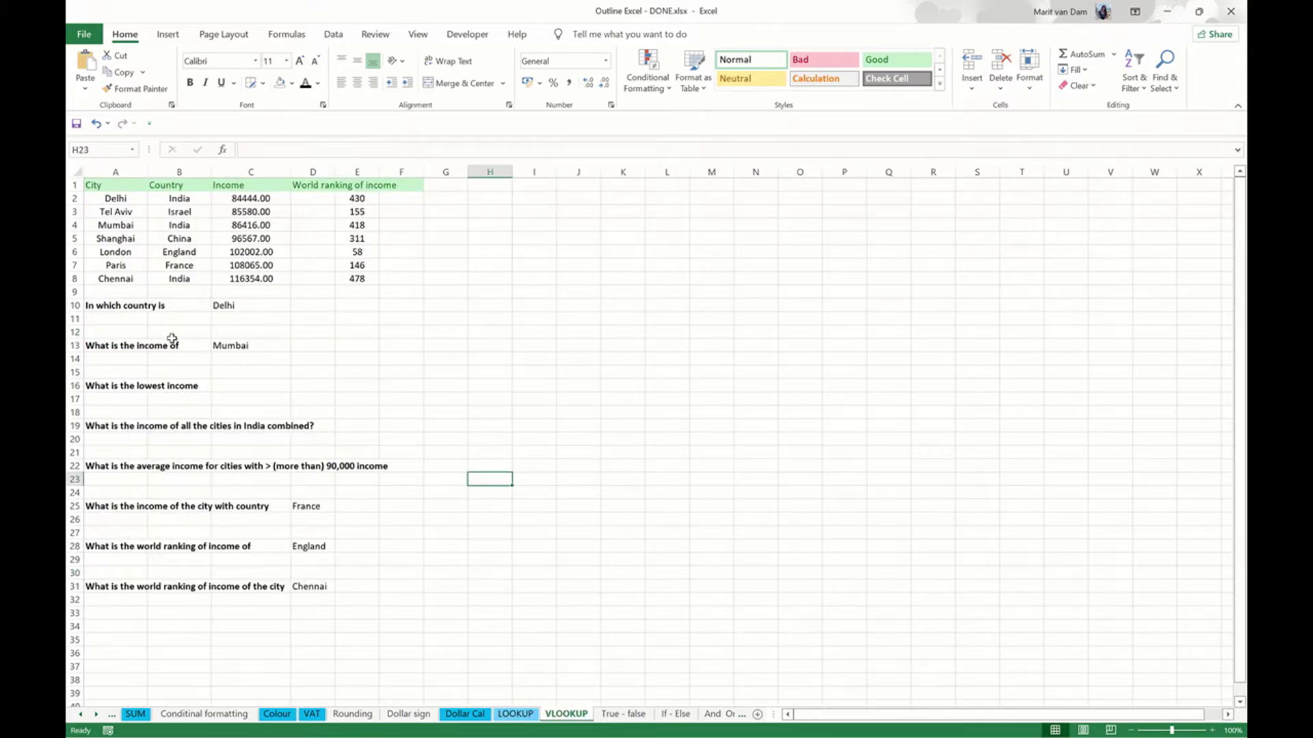
{"action": "left_click", "coordinate": [400, 518]}
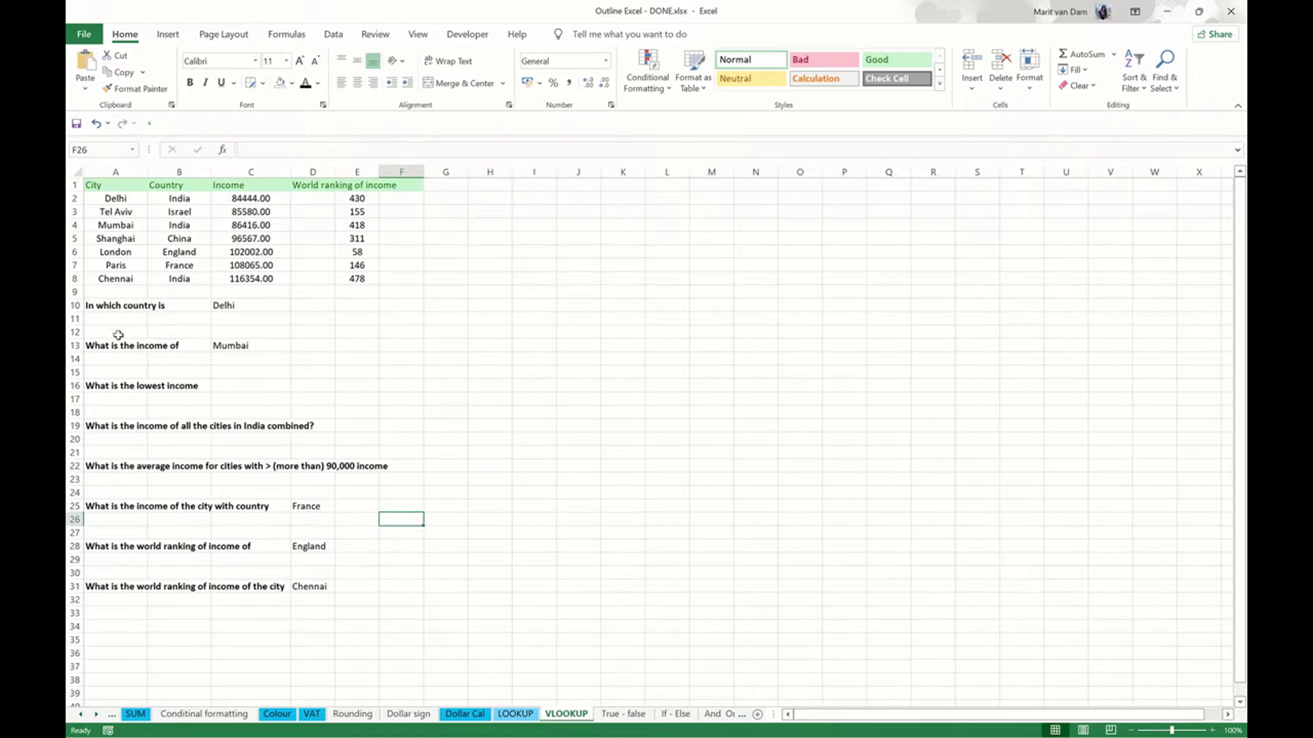
{"action": "left_click_drag", "start_coordinate": [96, 302], "coordinate": [390, 599]}
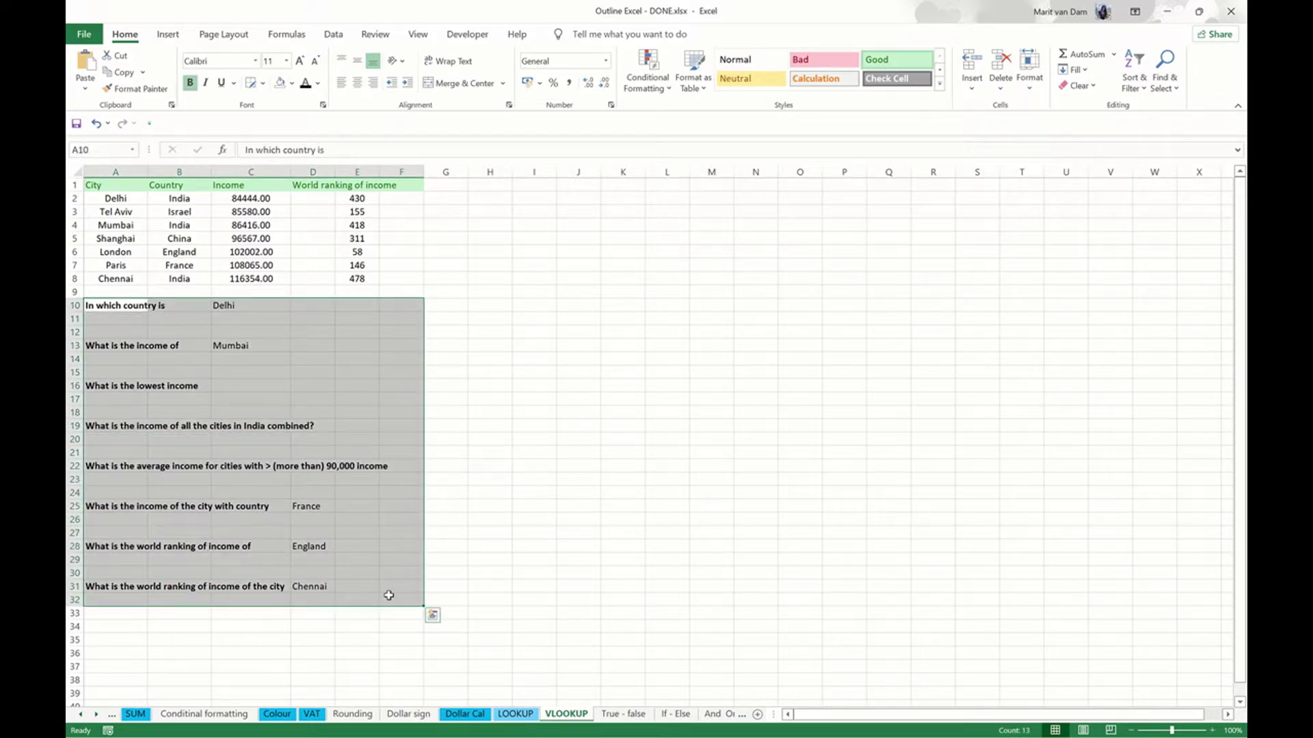
{"action": "left_click", "coordinate": [511, 537]}
{"action": "left_click", "coordinate": [123, 318]}
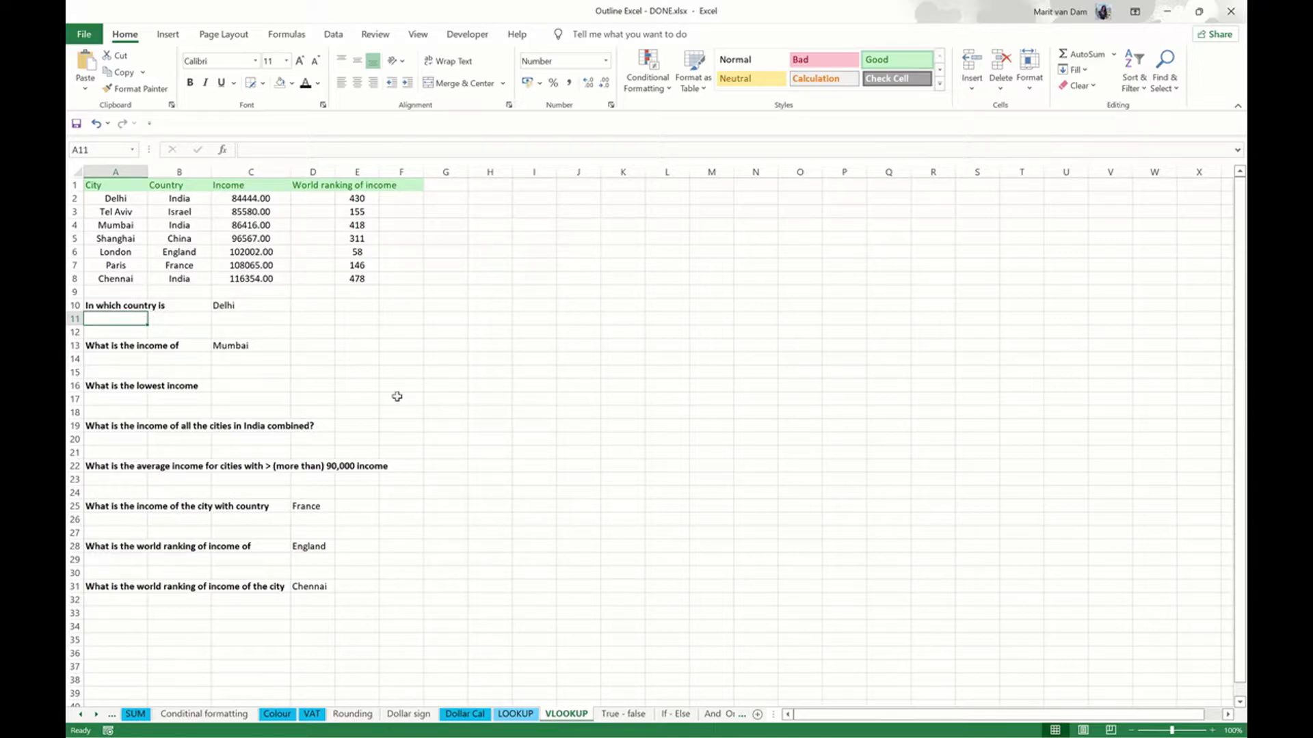
Step: Enter the note VLOOKUP in cell I8 beside the city table
{"action": "left_click", "coordinate": [533, 363]}
{"action": "left_click", "coordinate": [521, 282]}
{"action": "type", "text": "VLOOKUP"}
{"action": "left_click", "coordinate": [482, 305]}
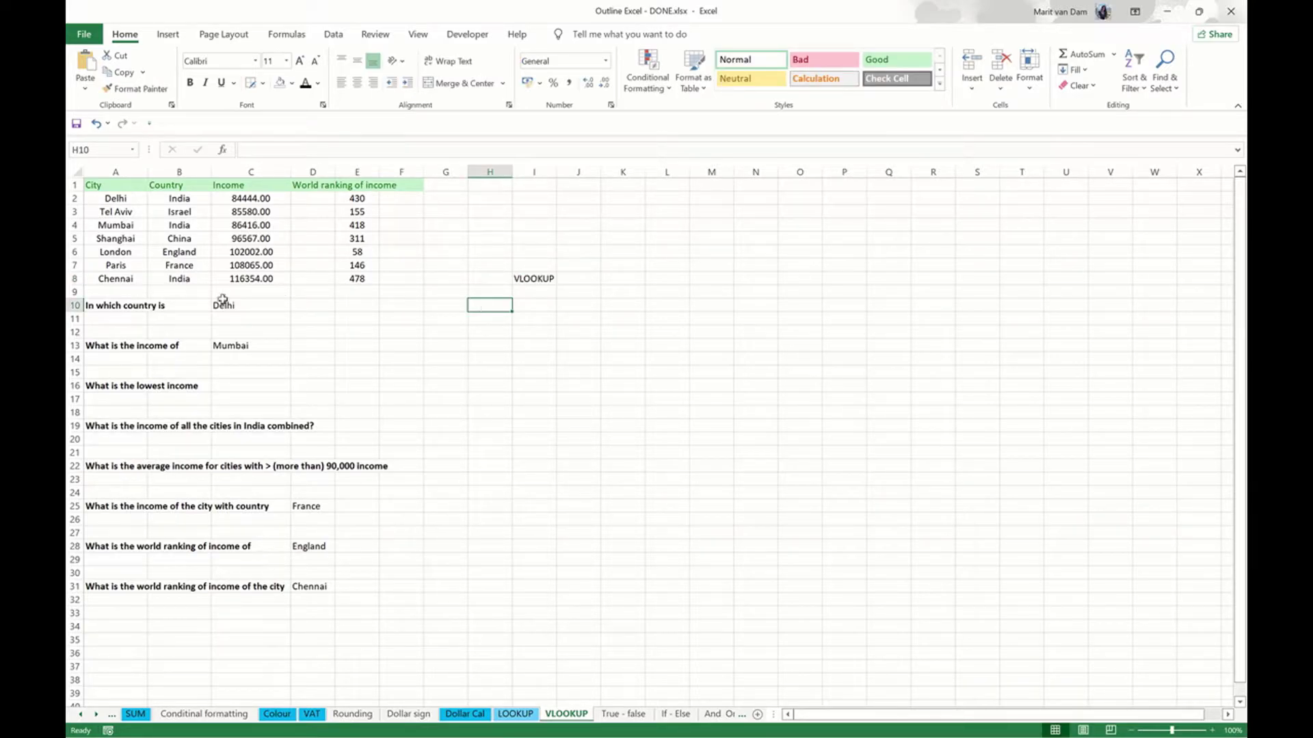
Step: Enter =VLOOKUP(C10, A2:B8, 2, 0) in A11 to look up the country of Delhi with an exact match
{"action": "left_click", "coordinate": [108, 319]}
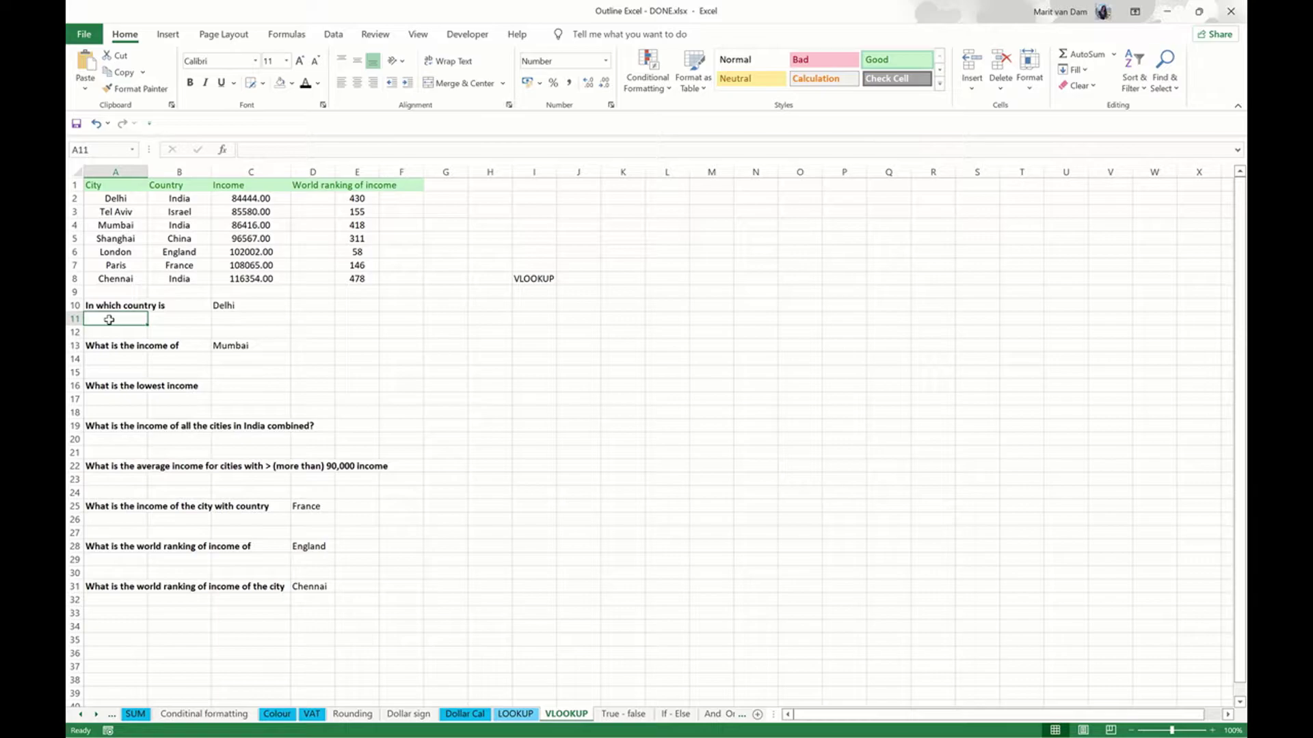
{"action": "left_click", "coordinate": [126, 203]}
{"action": "left_click", "coordinate": [171, 203]}
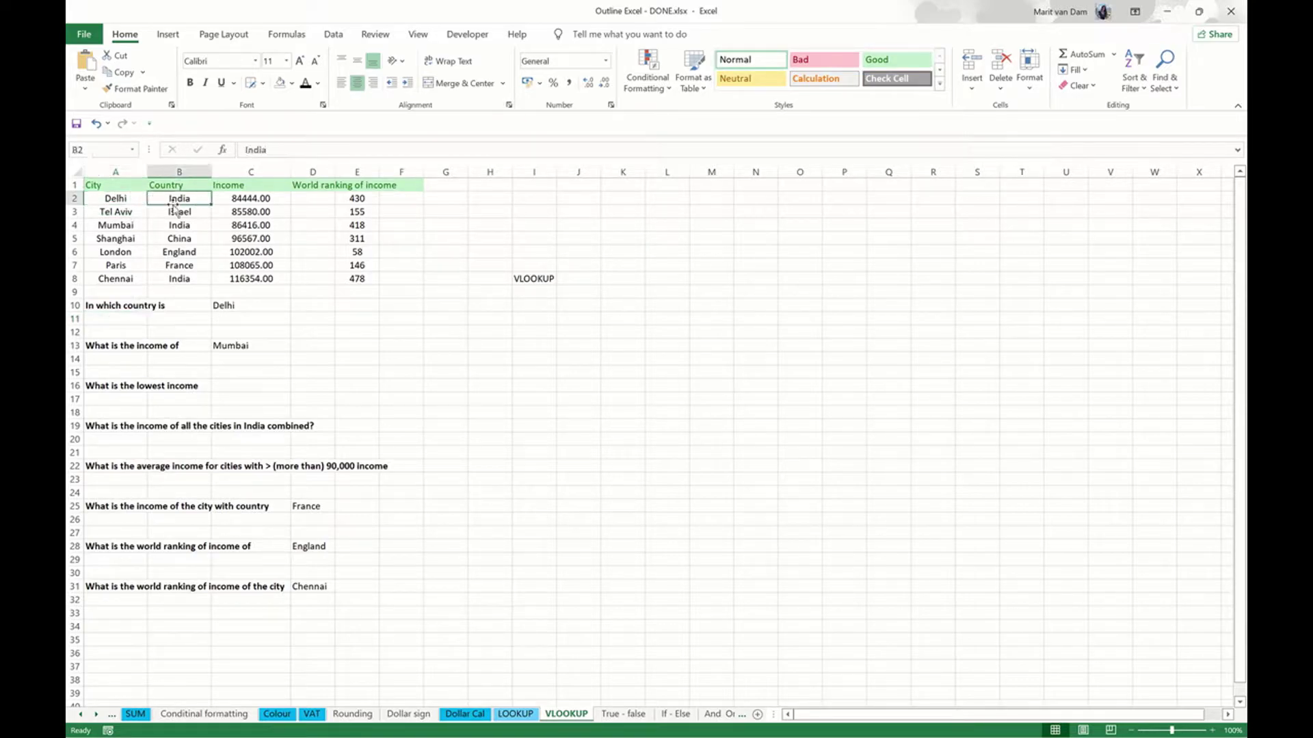
{"action": "left_click", "coordinate": [113, 320]}
{"action": "type", "text": "="}
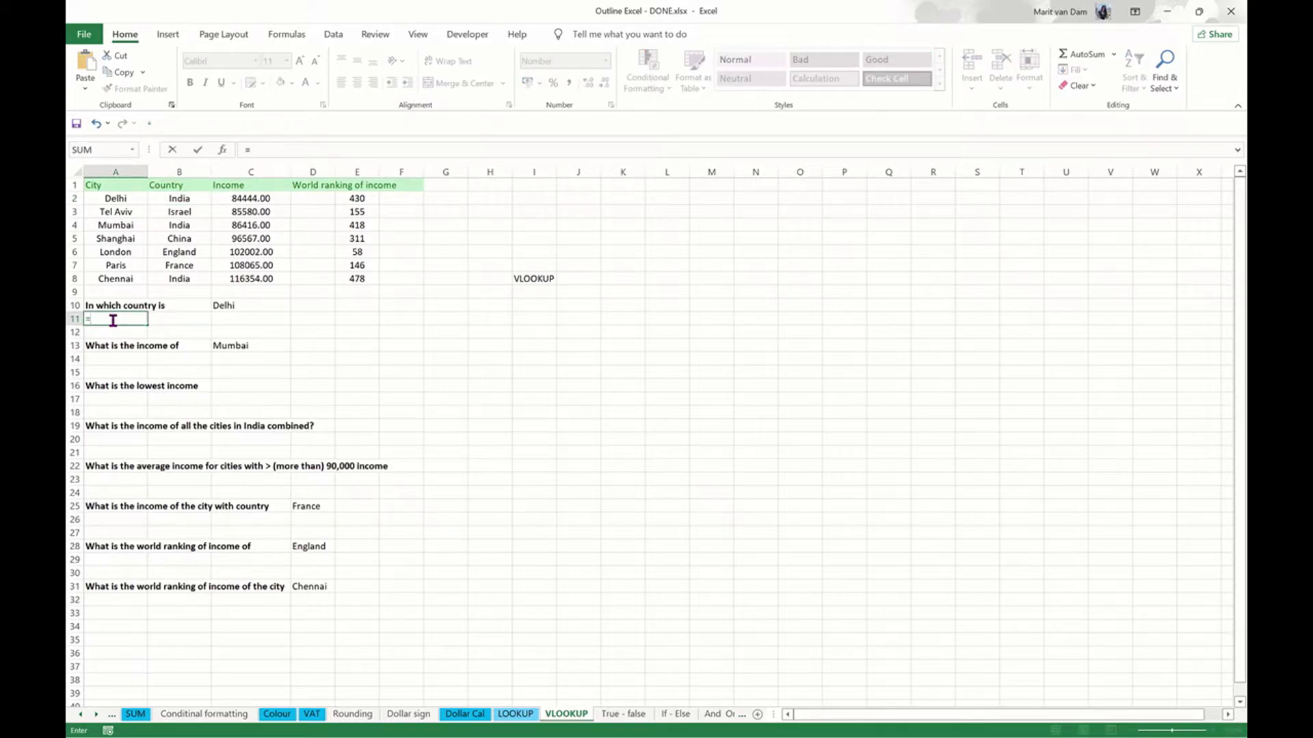
{"action": "type", "text": "VL"}
{"action": "key", "text": "Tab"}
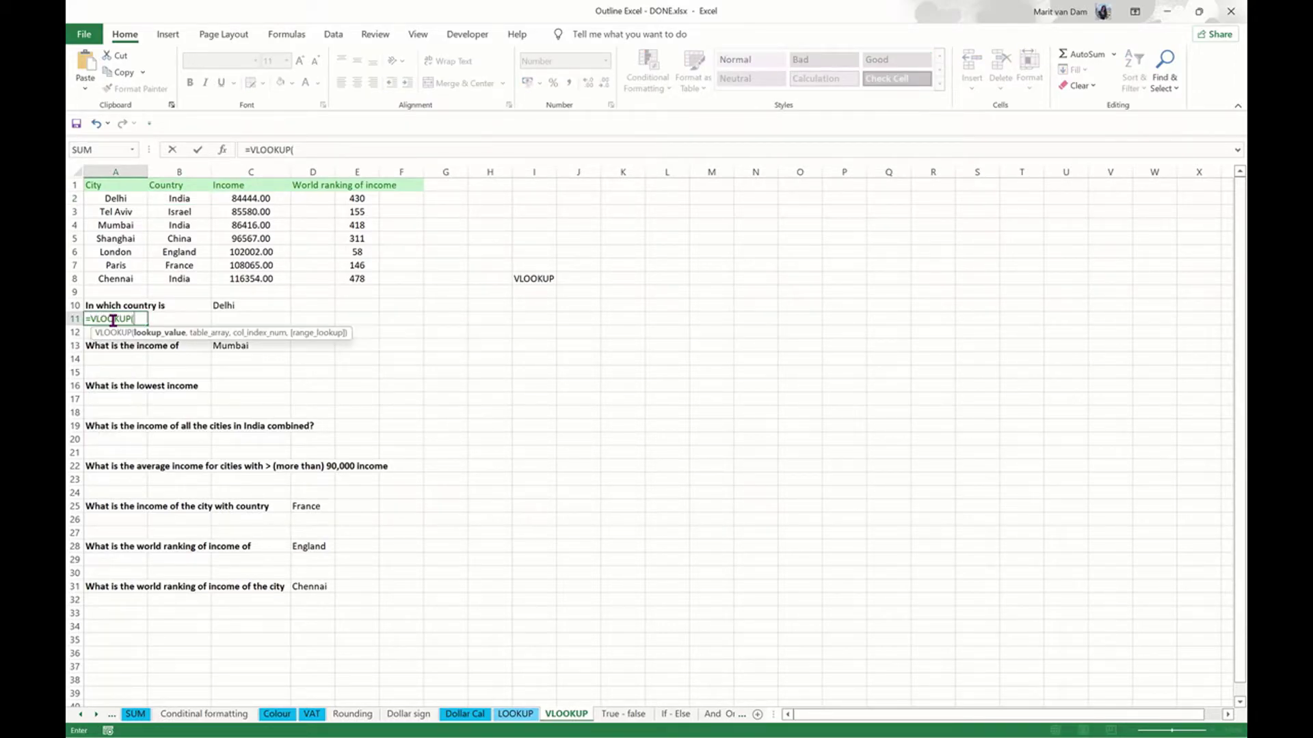
{"action": "left_click", "coordinate": [218, 305]}
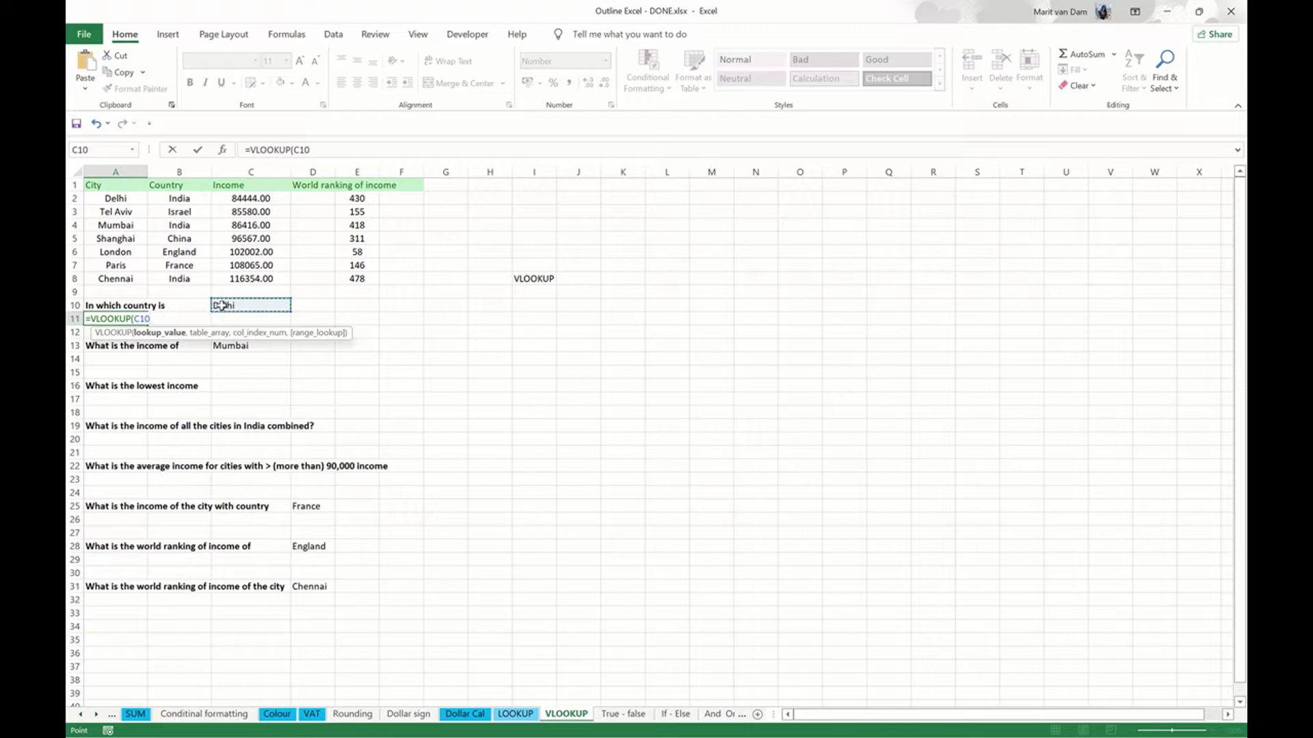
{"action": "type", "text": ","}
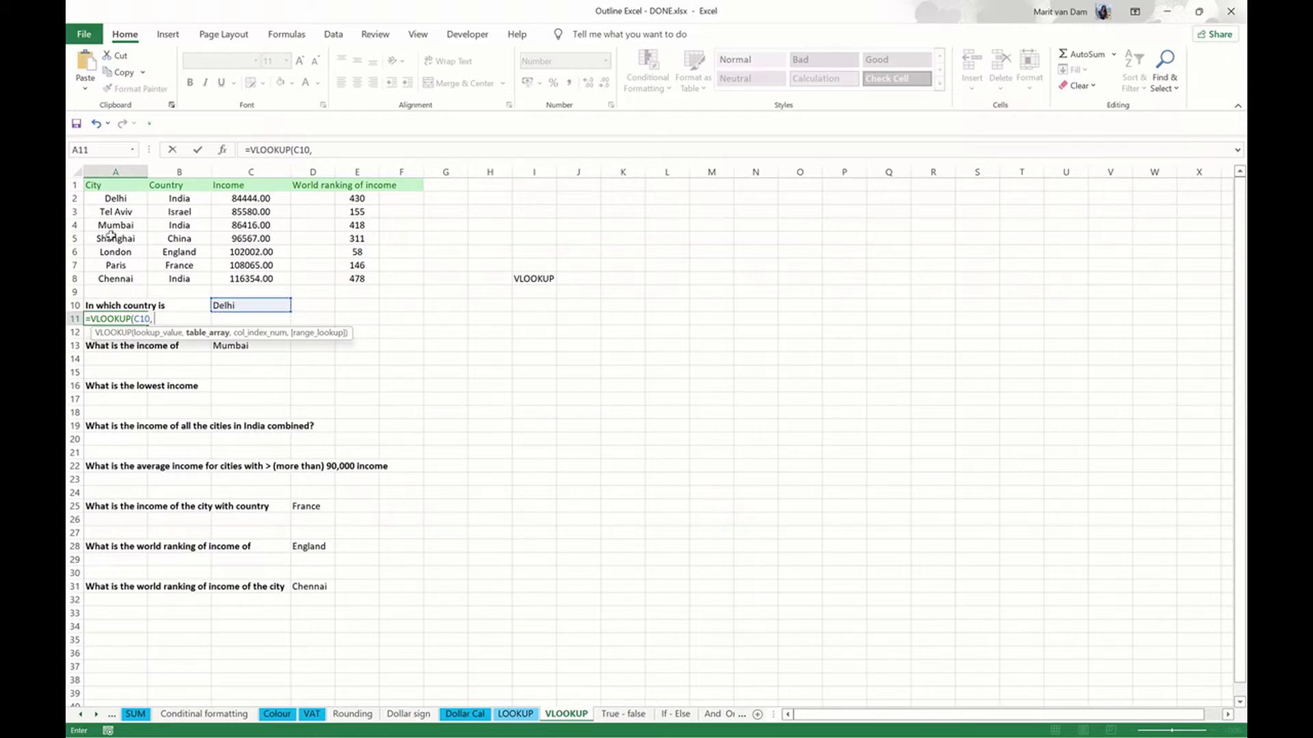
{"action": "left_click_drag", "start_coordinate": [105, 198], "coordinate": [194, 276]}
{"action": "type", "text": ","}
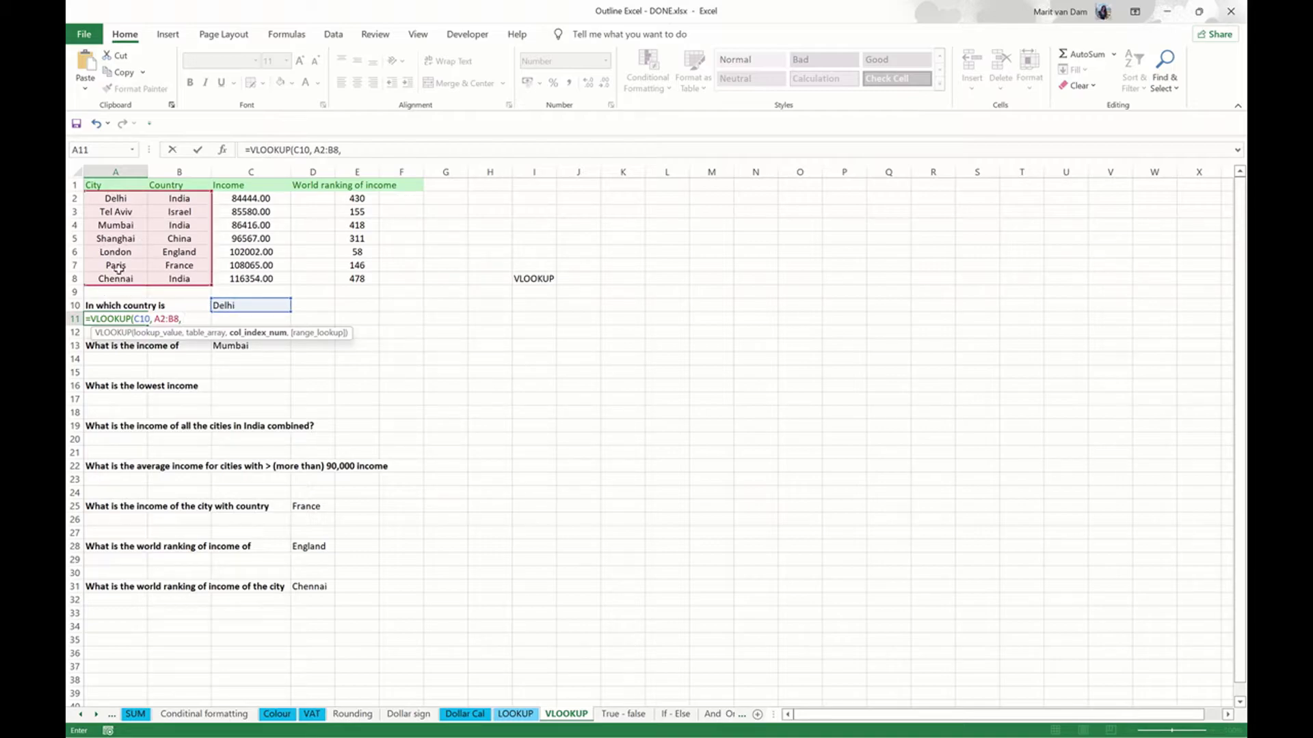
{"action": "type", "text": "2,"}
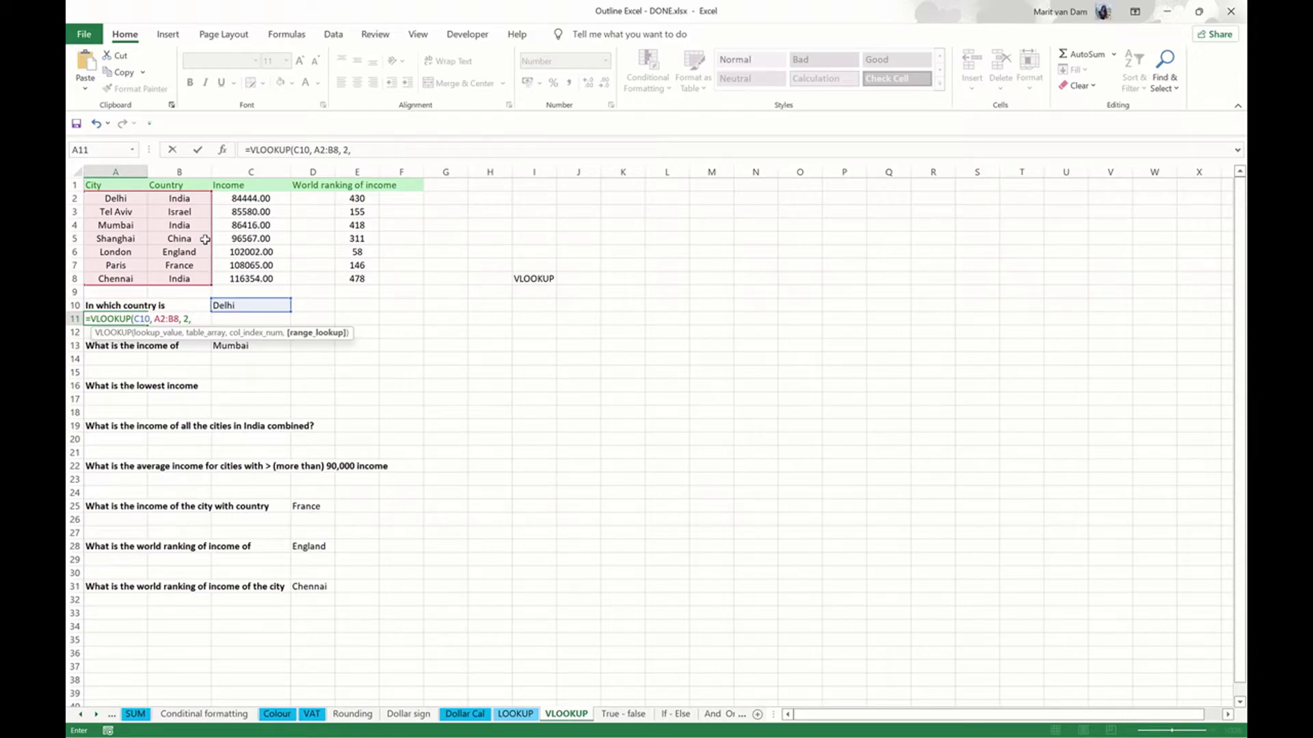
{"action": "type", "text": " 0"}
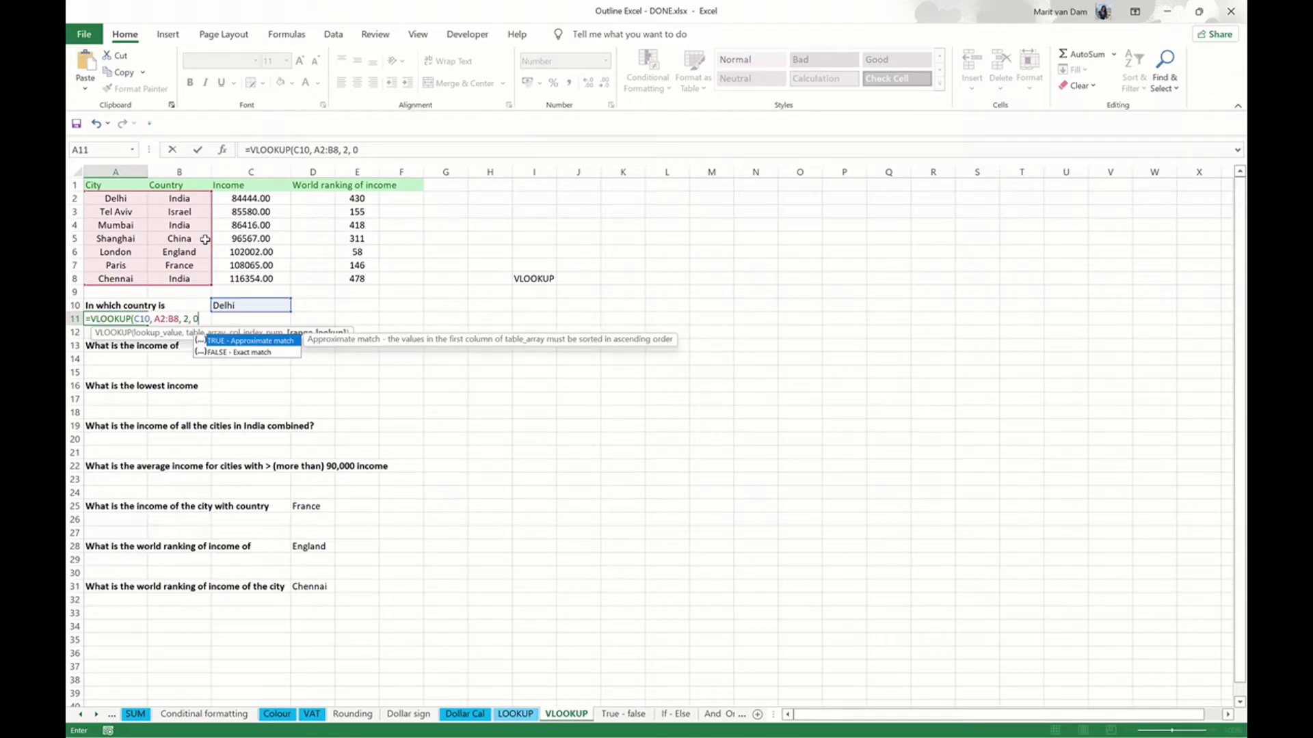
{"action": "type", "text": ")"}
{"action": "key", "text": "ctrl+Return"}
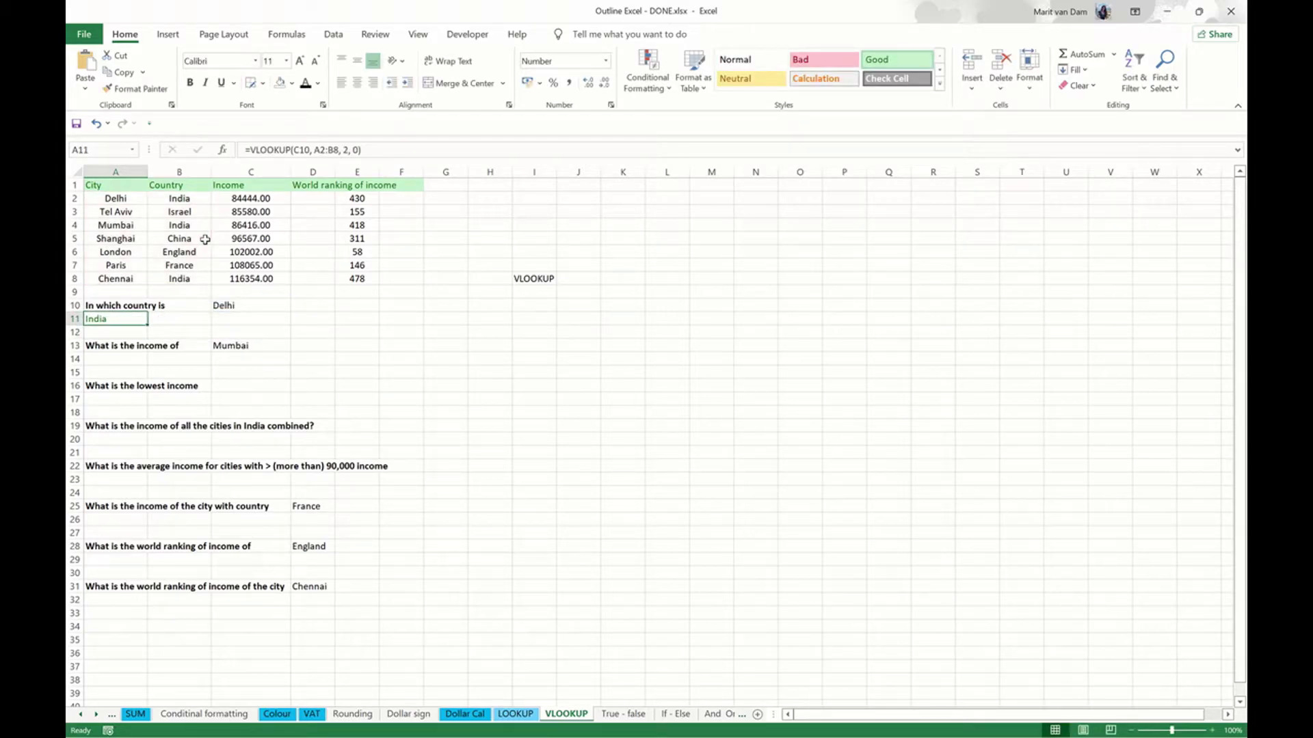
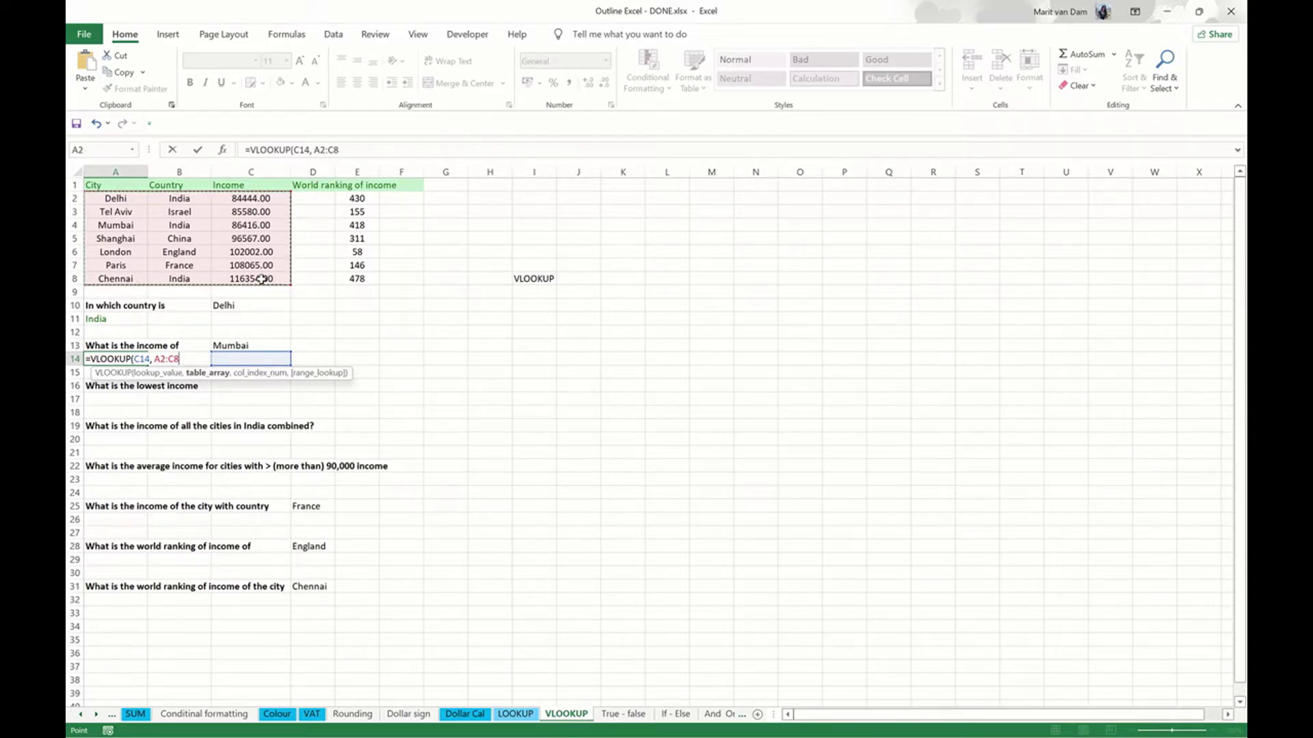
Step: Complete the Mumbai income formula in A14 as =VLOOKUP(C14, A2:C8, 3, 0)
{"action": "type", "text": ","}
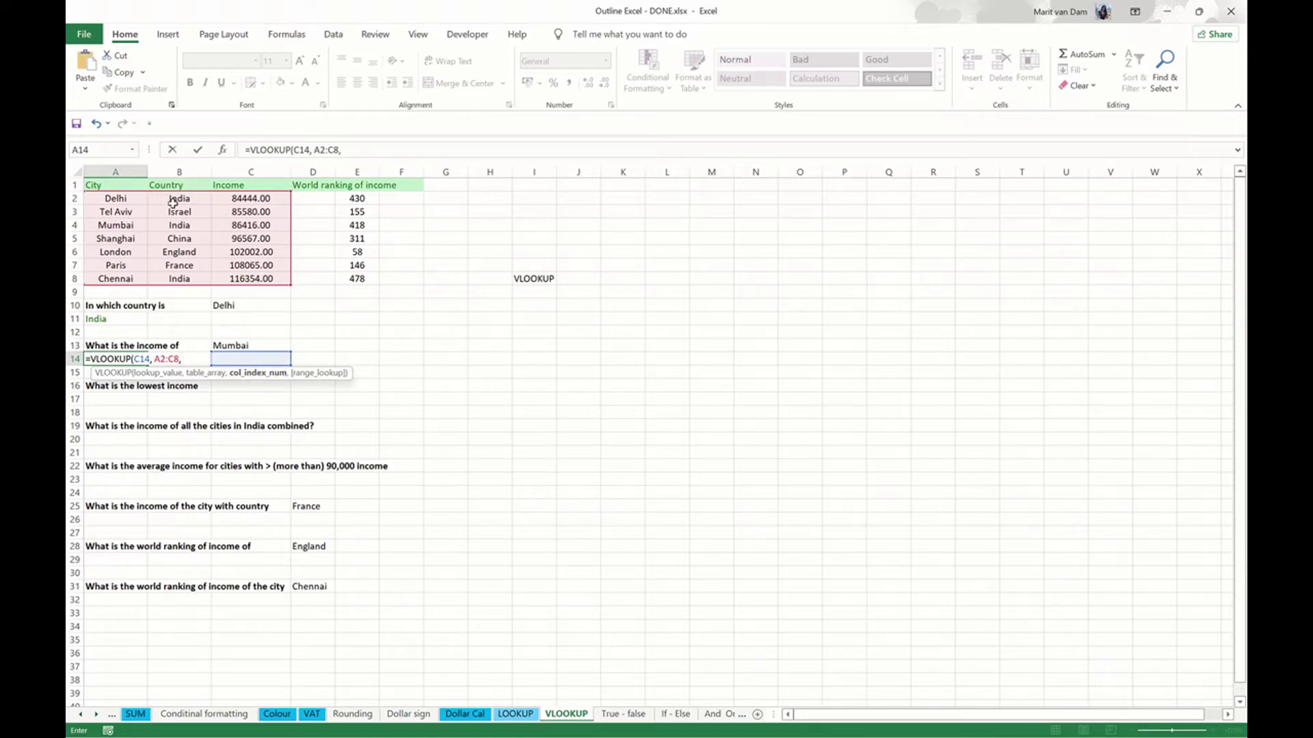
{"action": "type", "text": "3, 0"}
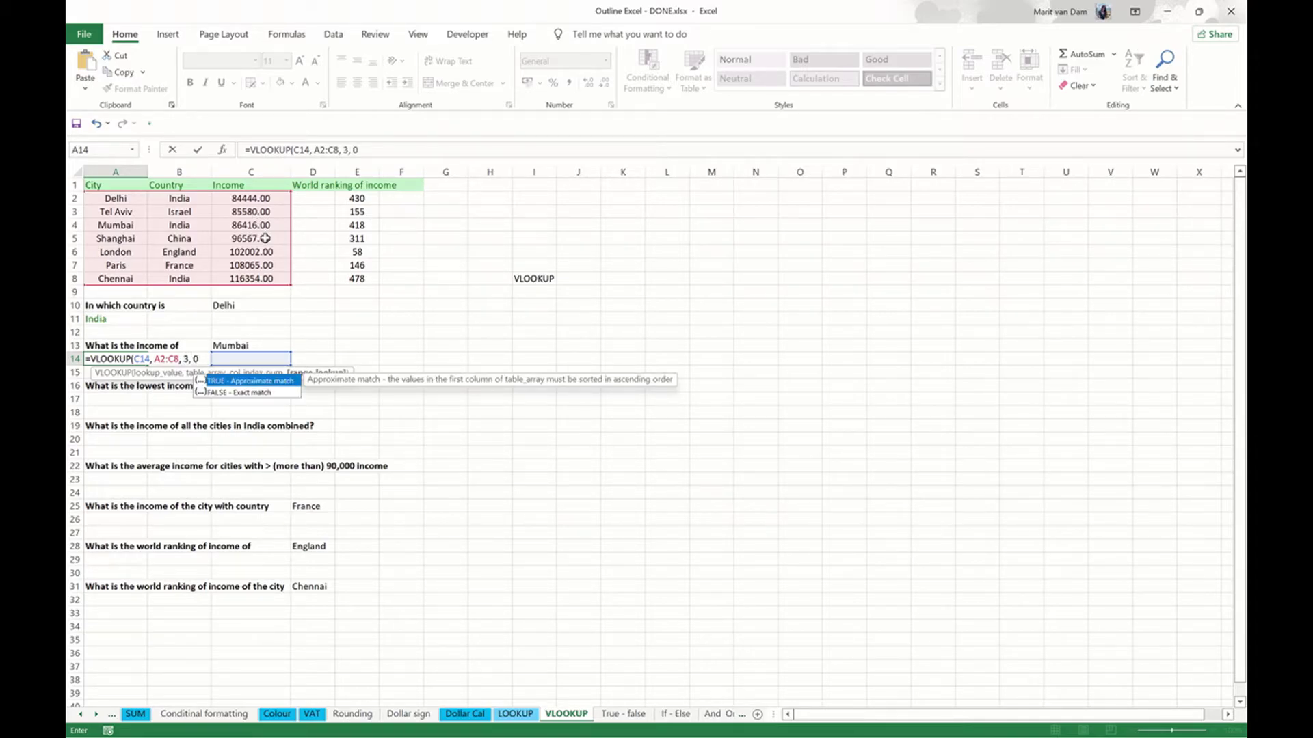
{"action": "type", "text": ")"}
{"action": "key", "text": "Return"}
{"action": "key", "text": "Up"}
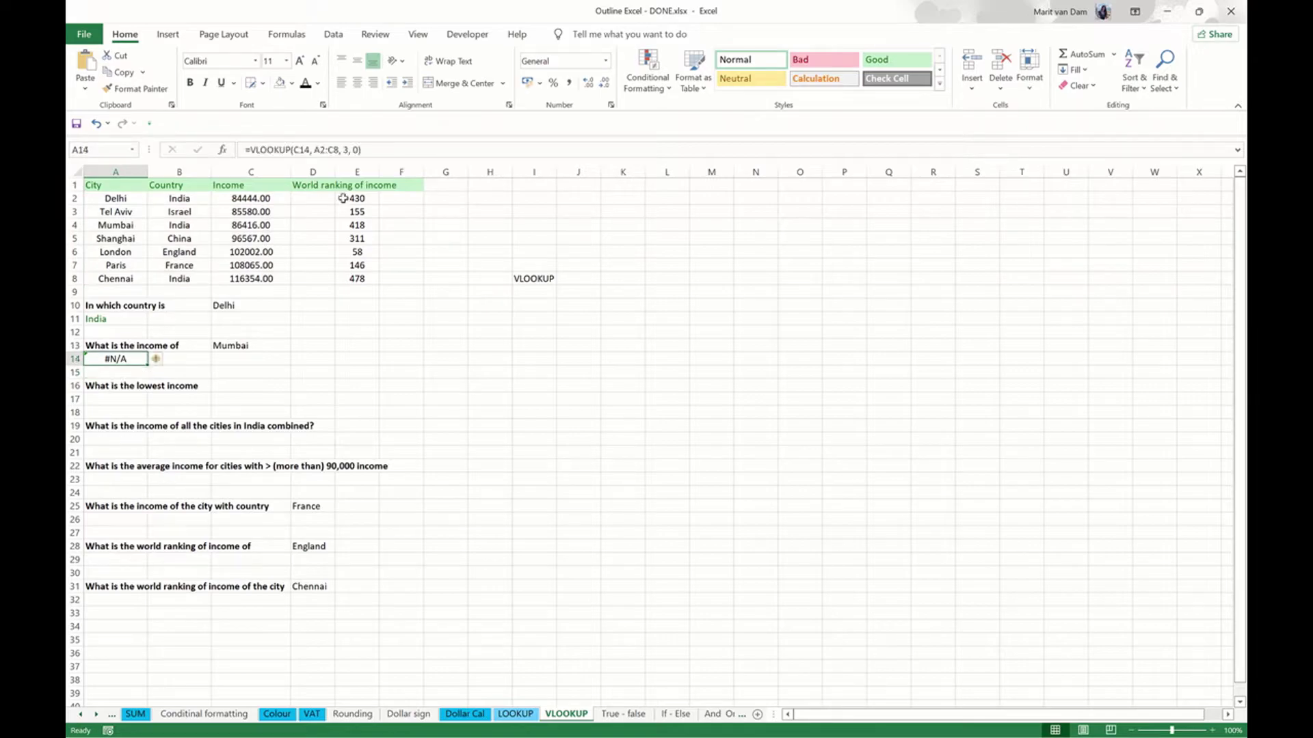
Step: Correct the lookup value in the A14 formula to C13, the cell containing Mumbai
{"action": "left_click", "coordinate": [360, 153]}
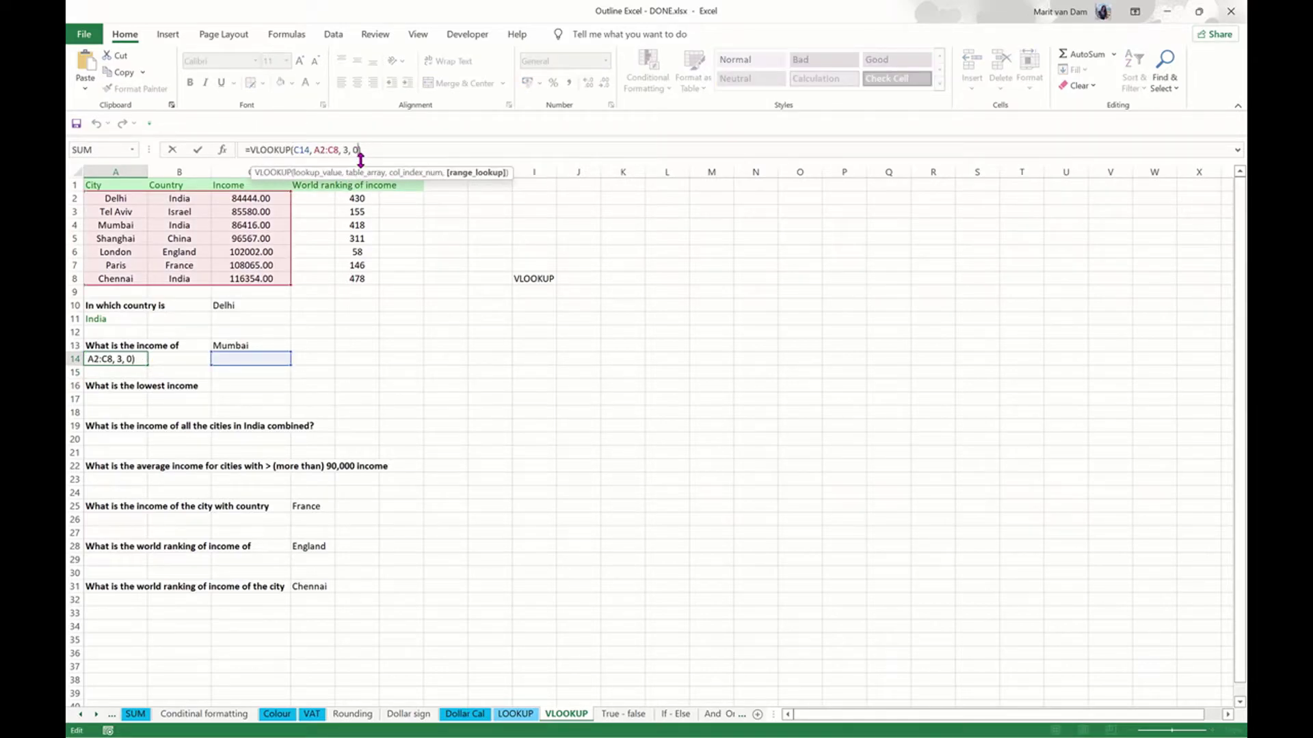
{"action": "left_click", "coordinate": [310, 150]}
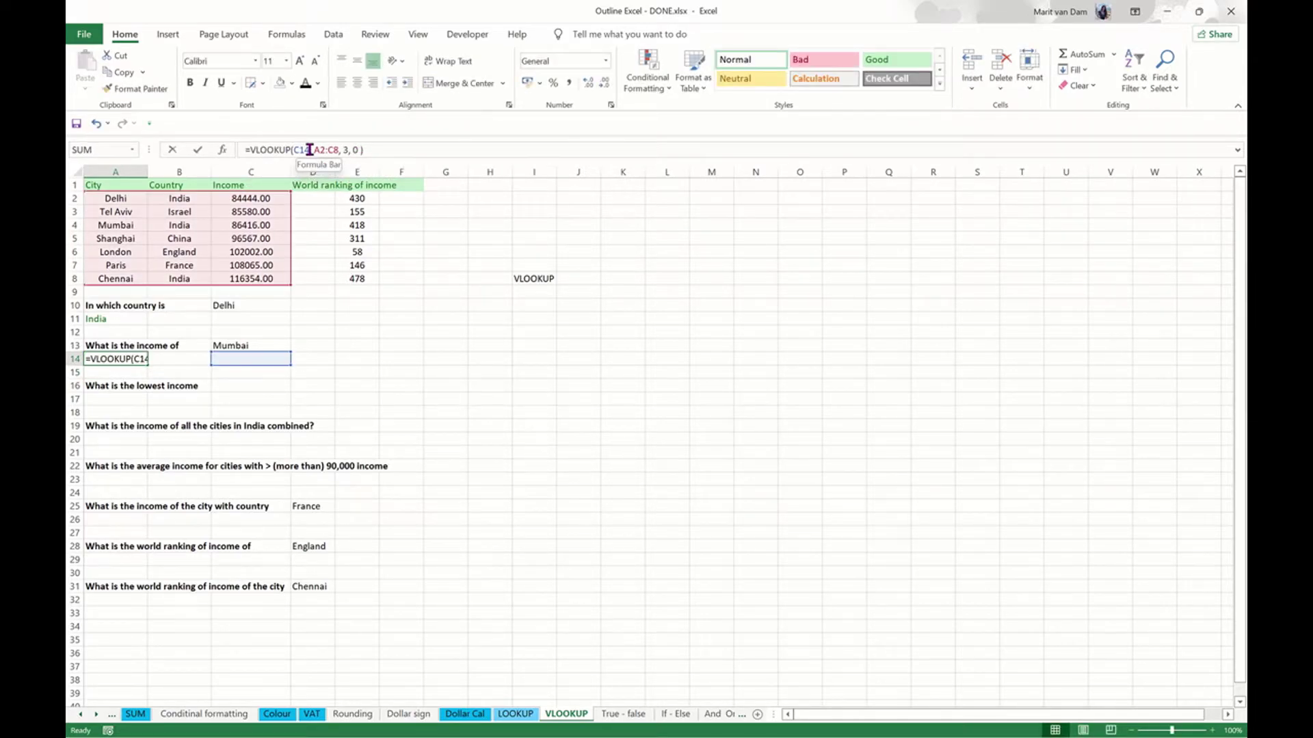
{"action": "key", "text": "BackSpace"}
{"action": "type", "text": "3"}
{"action": "key", "text": "Return"}
{"action": "key", "text": "Up"}
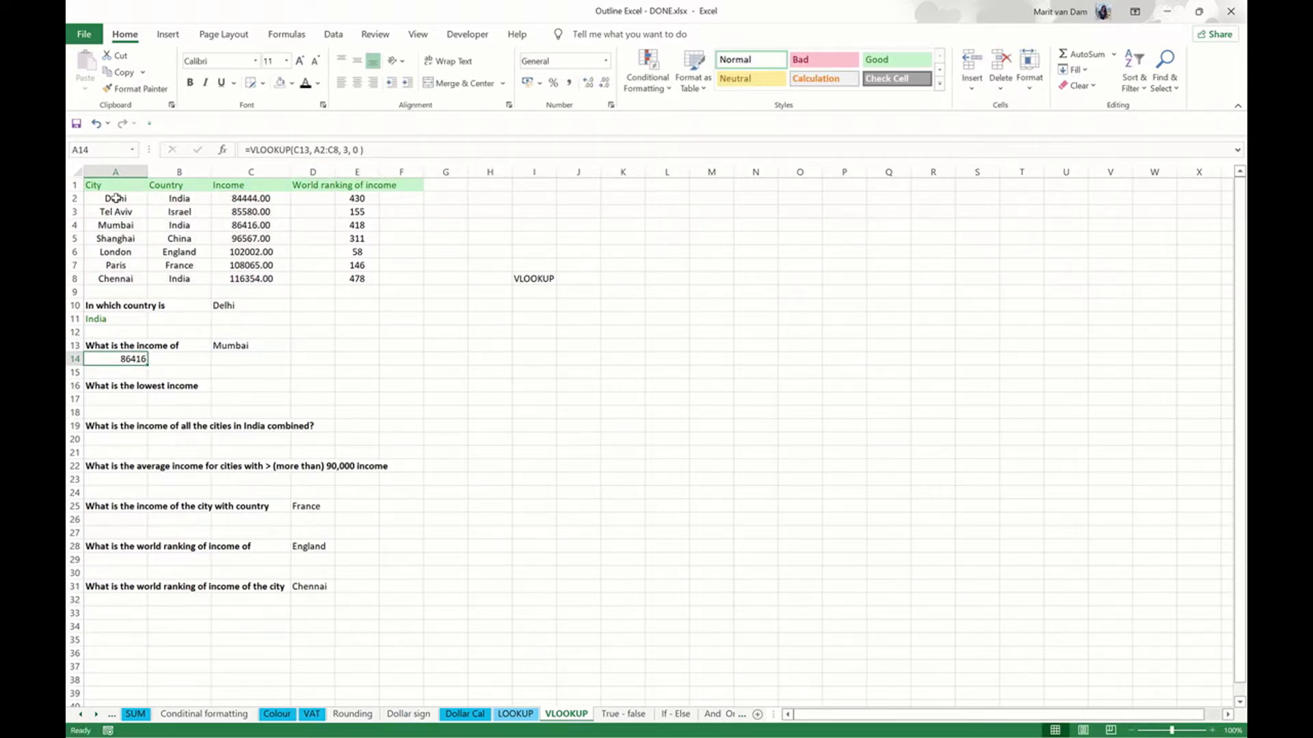
Step: Apply the Bad cell style to Delhi's city and country in A2:B2 and to Mumbai's city, country and income in A4:C4
{"action": "left_click_drag", "start_coordinate": [116, 199], "coordinate": [179, 198]}
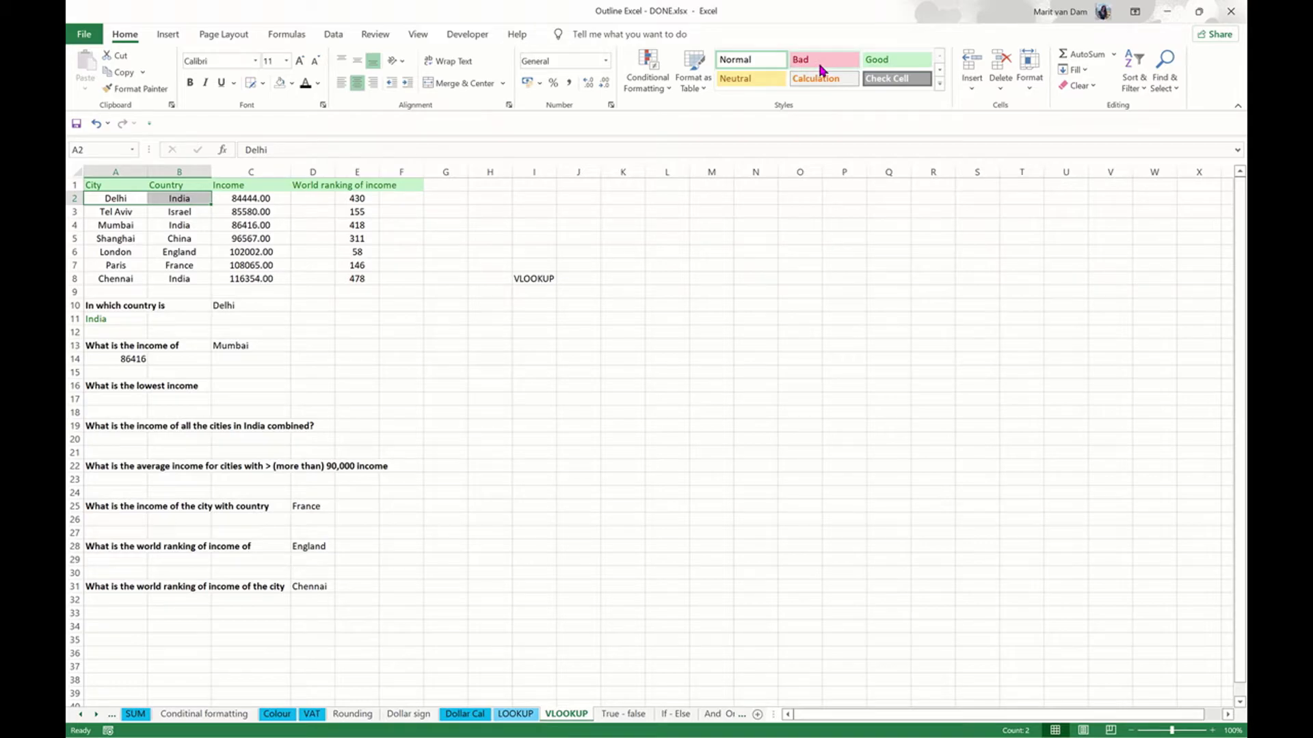
{"action": "left_click", "coordinate": [823, 60]}
{"action": "left_click_drag", "start_coordinate": [121, 227], "coordinate": [246, 226]}
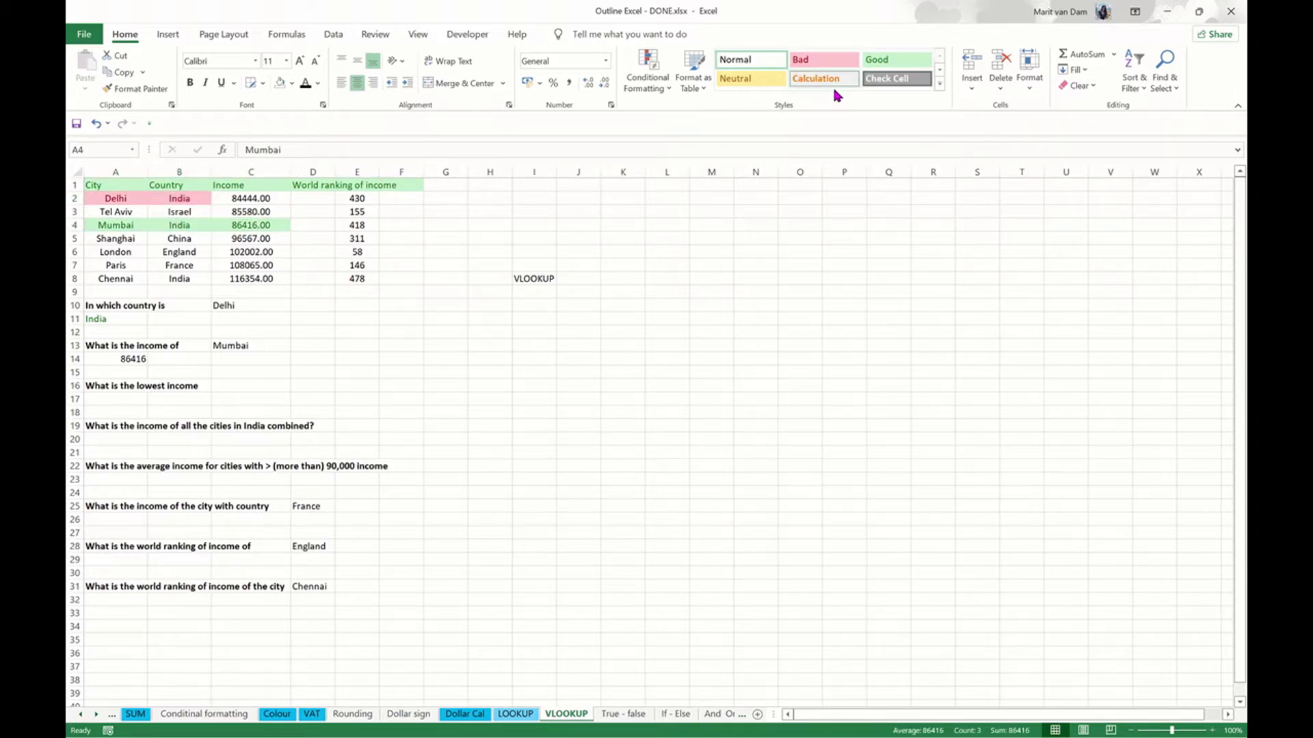
{"action": "left_click", "coordinate": [815, 57]}
{"action": "left_click", "coordinate": [414, 344]}
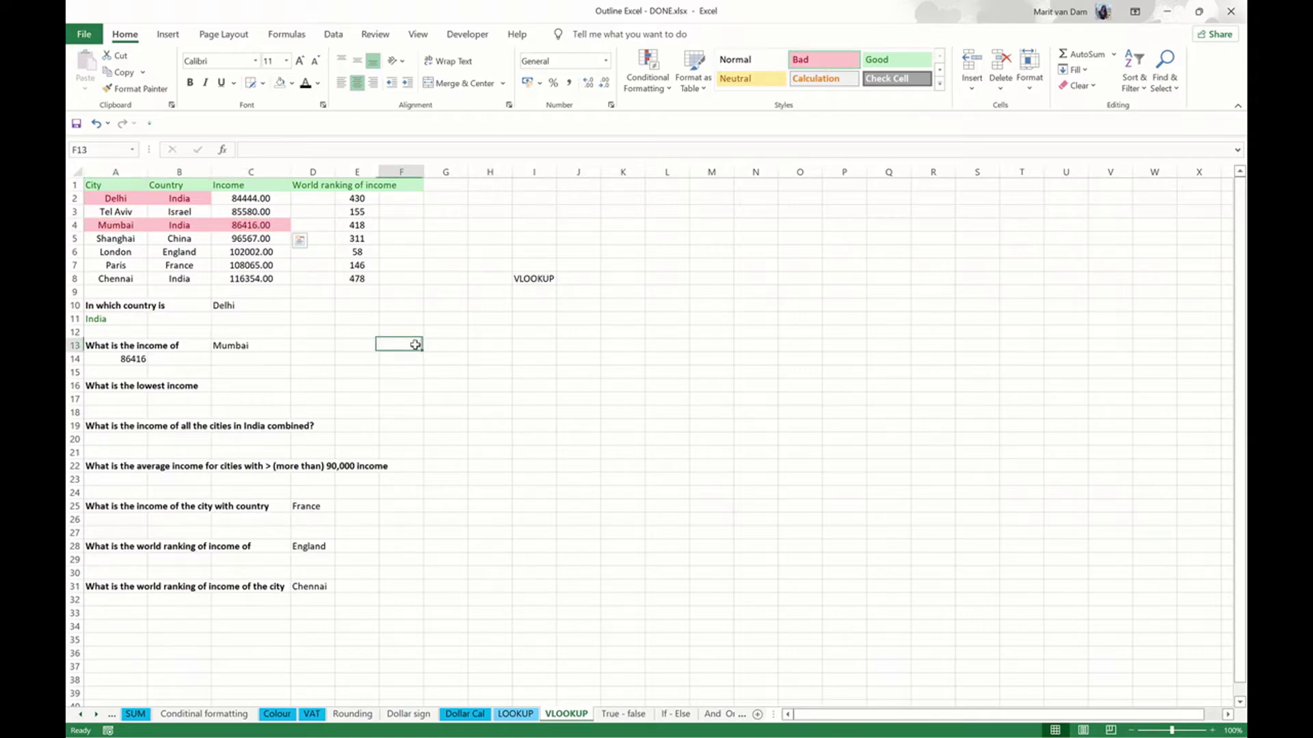
Step: Enter a MIN formula over the incomes C2:C8 in A17 to find the lowest income
{"action": "left_click", "coordinate": [118, 399]}
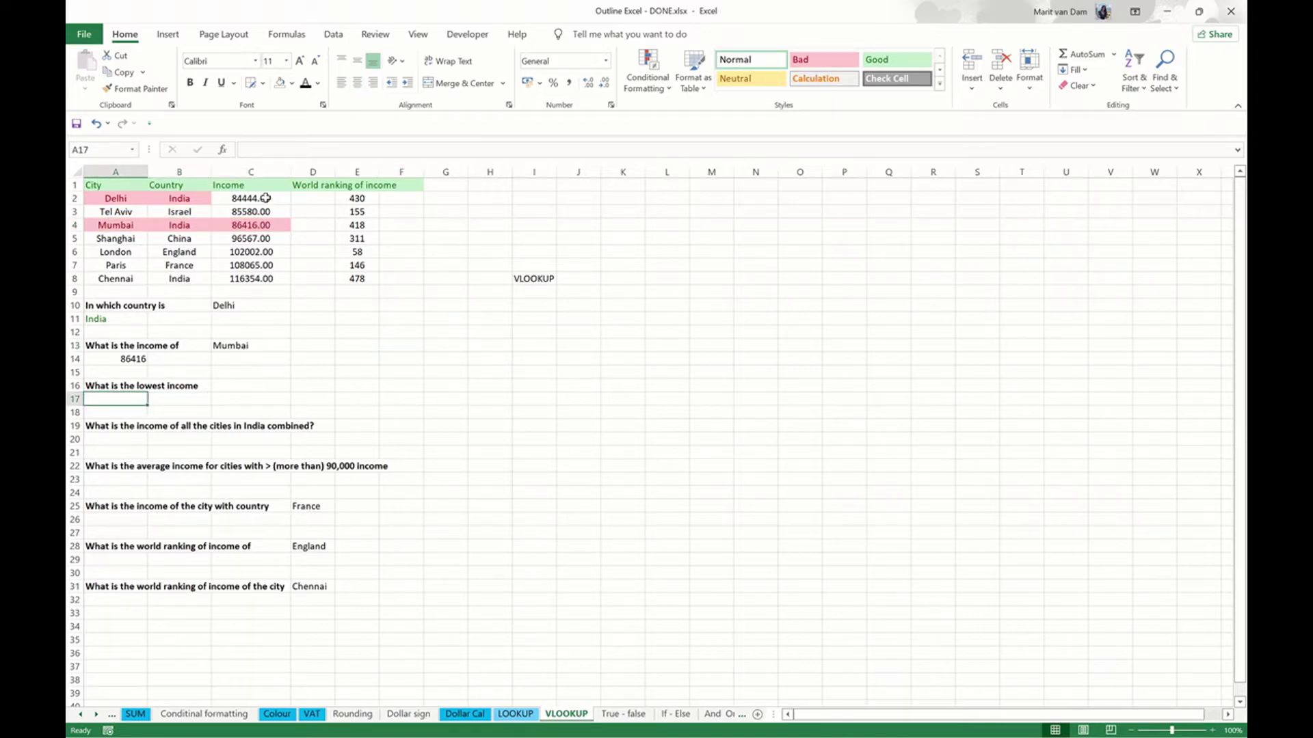
{"action": "type", "text": "="}
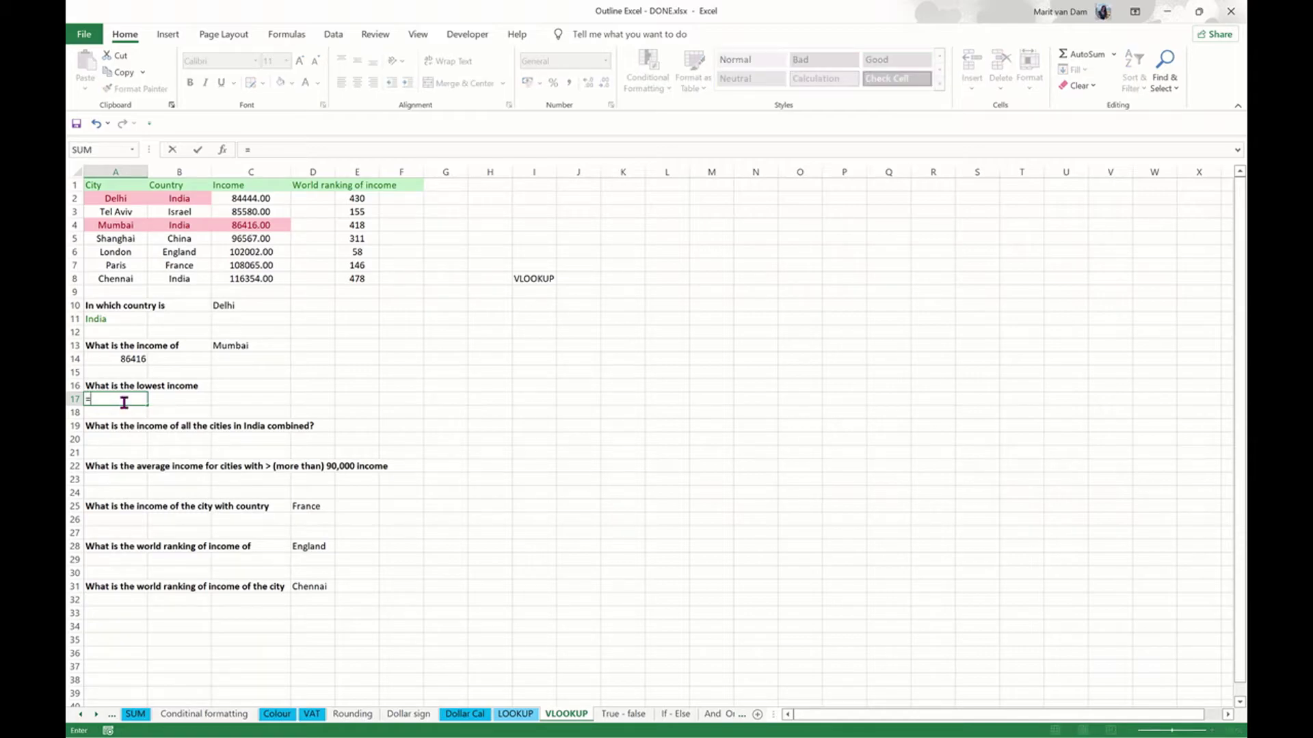
{"action": "type", "text": "MIN"}
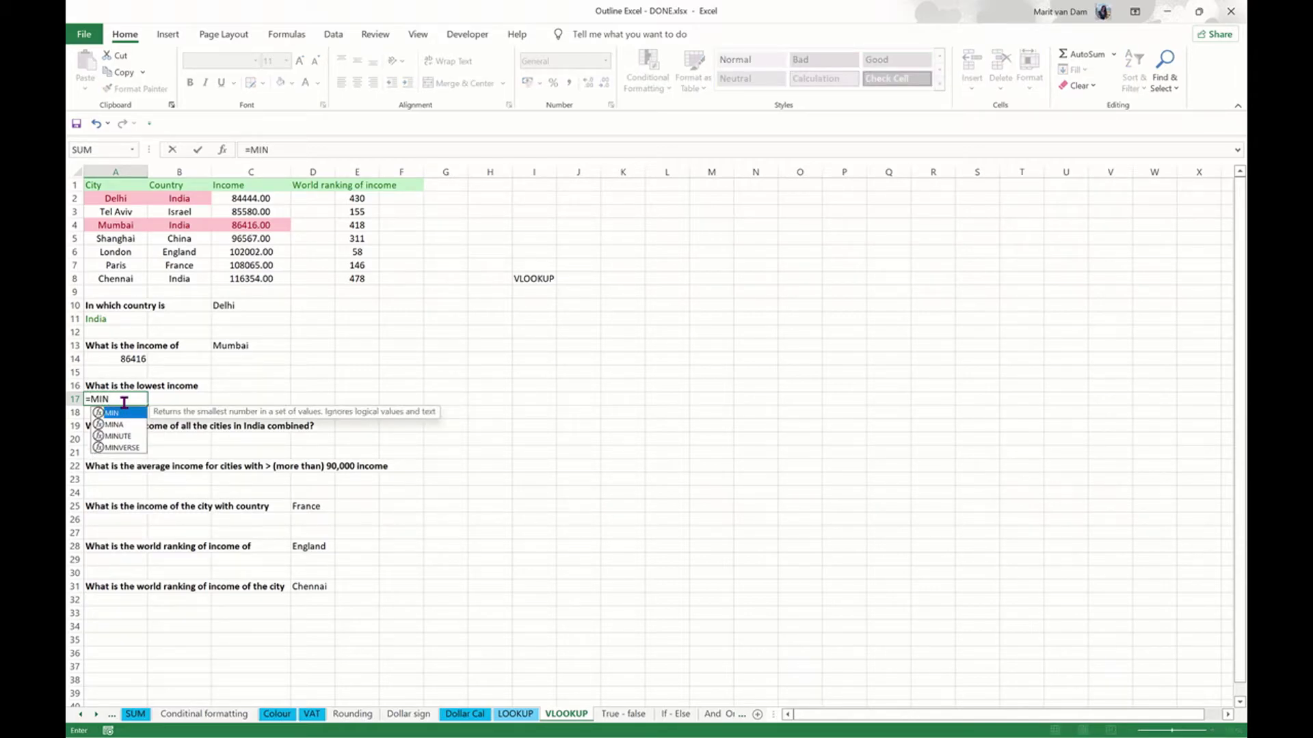
{"action": "type", "text": "("}
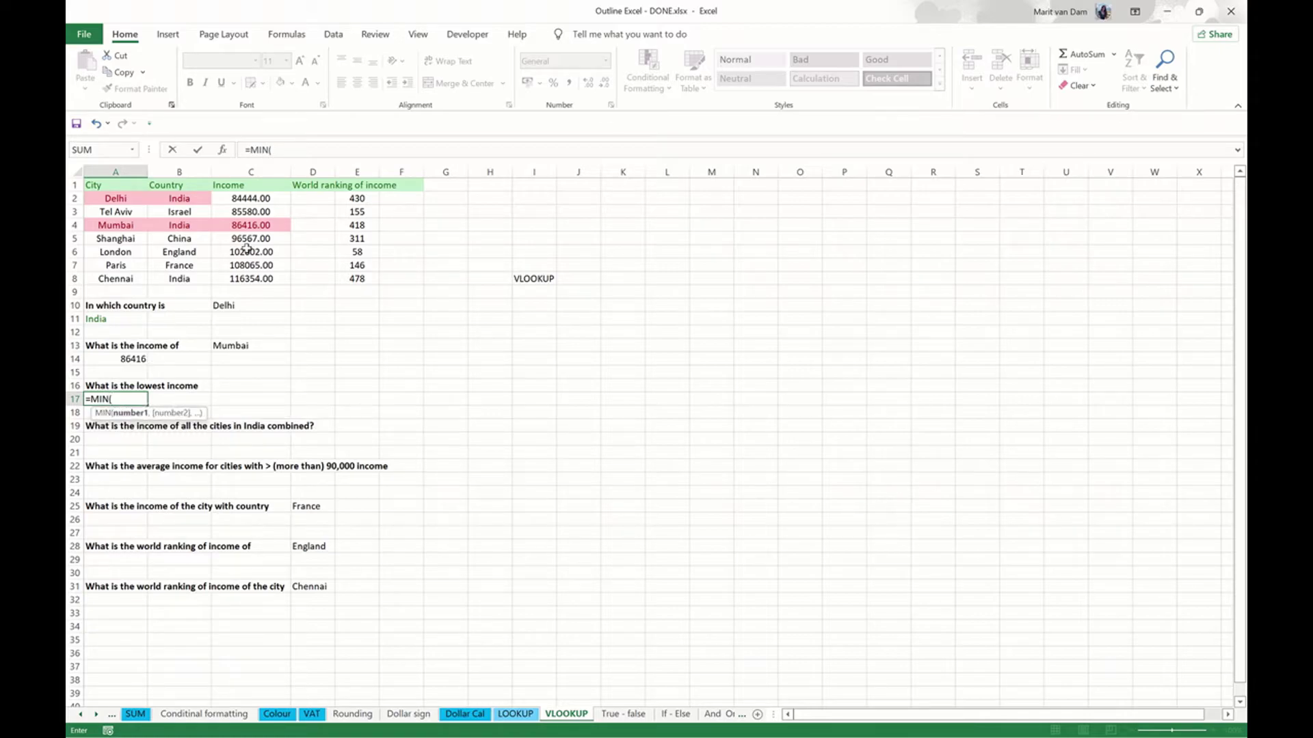
{"action": "left_click_drag", "start_coordinate": [247, 198], "coordinate": [246, 278]}
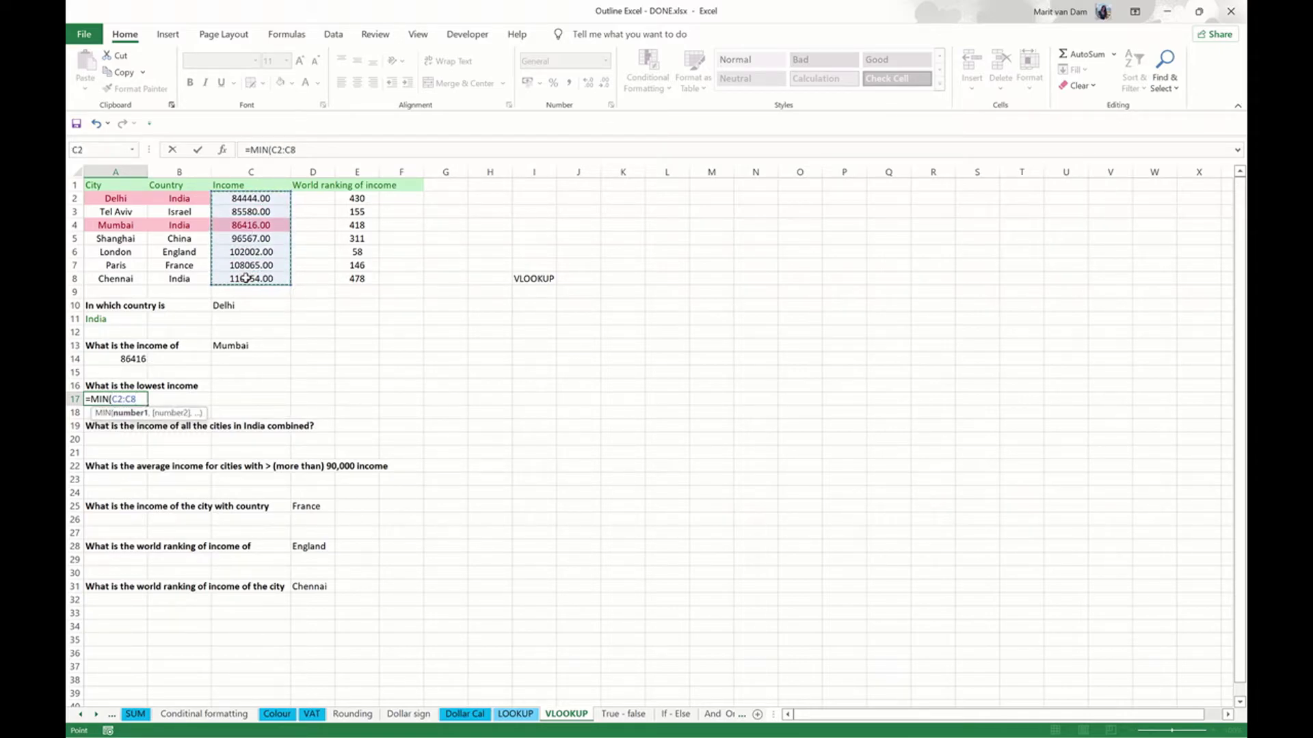
{"action": "key", "text": "Return"}
{"action": "key", "text": "Up"}
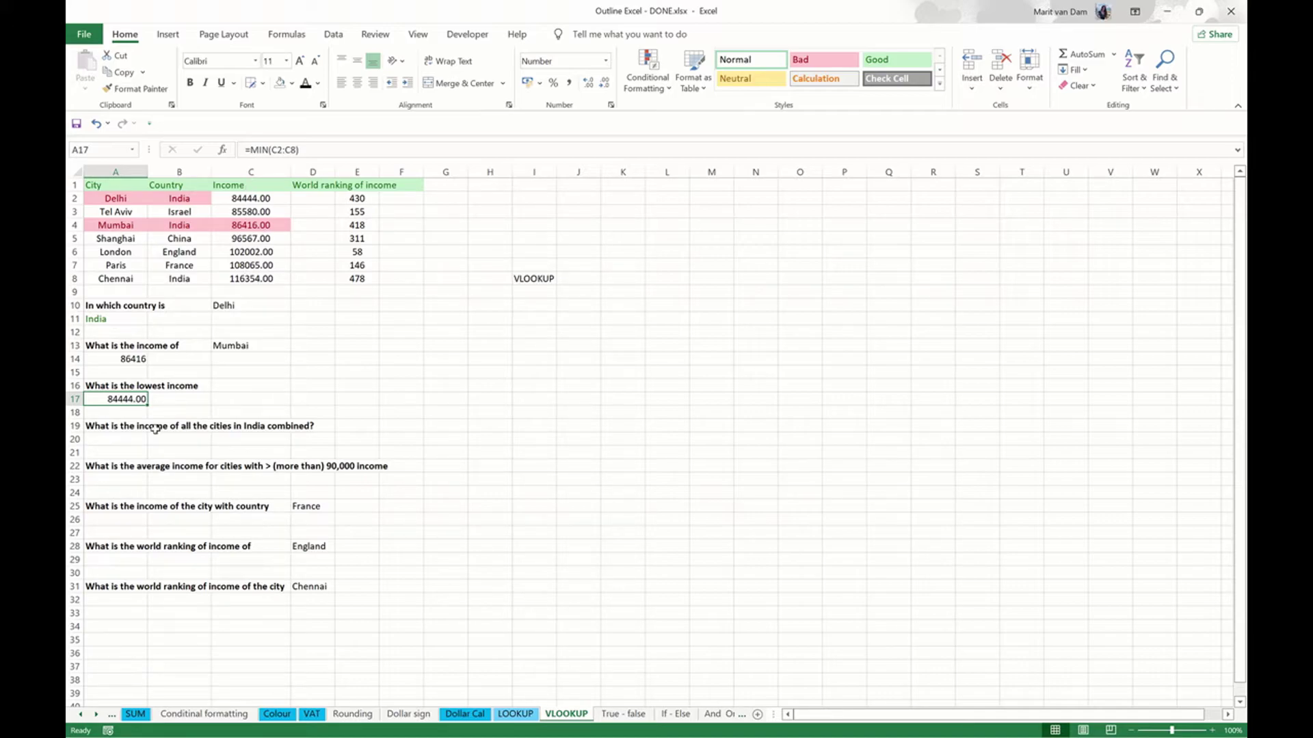
Step: Go through the incomes in C2:C8 one by one to check which is the lowest
{"action": "left_click", "coordinate": [260, 197]}
{"action": "key", "text": "Down"}
{"action": "key", "text": "Down"}
{"action": "key", "text": "Down"}
{"action": "key", "text": "Down"}
{"action": "key", "text": "Down"}
{"action": "key", "text": "Down"}
{"action": "key", "text": "Down"}
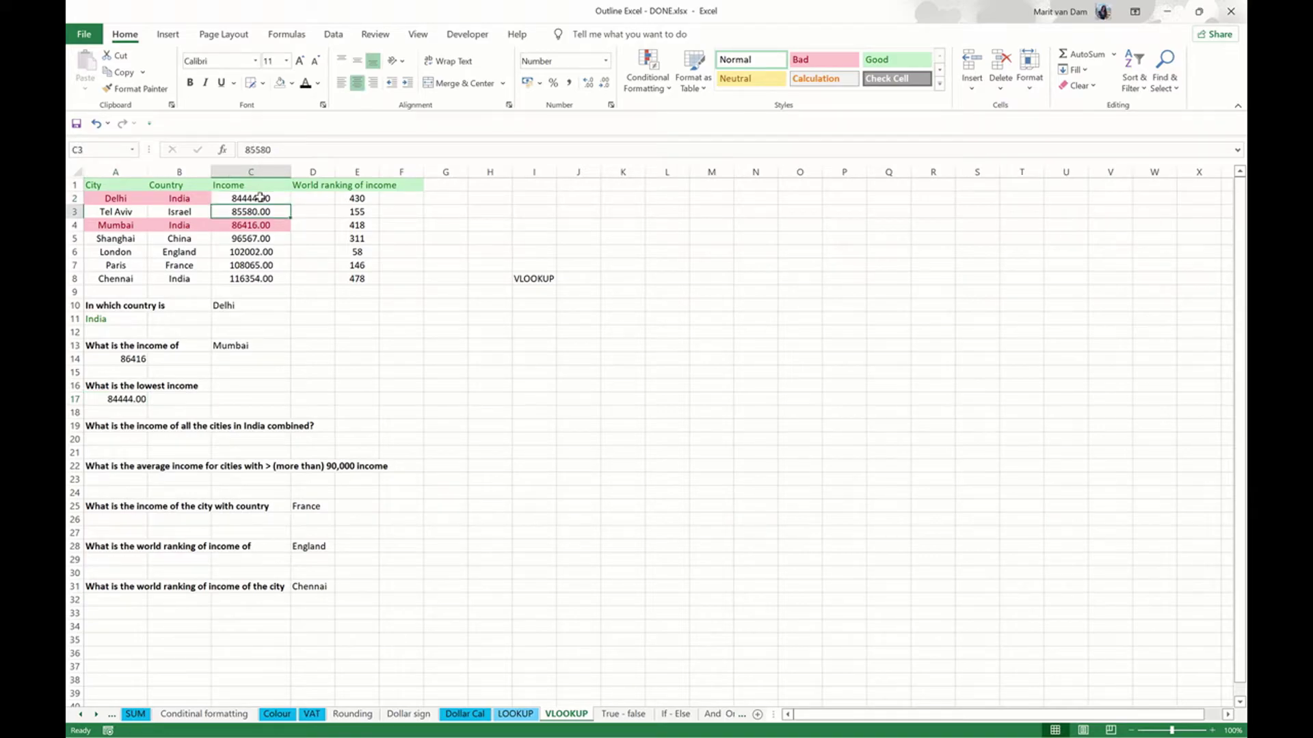
{"action": "key", "text": "Up"}
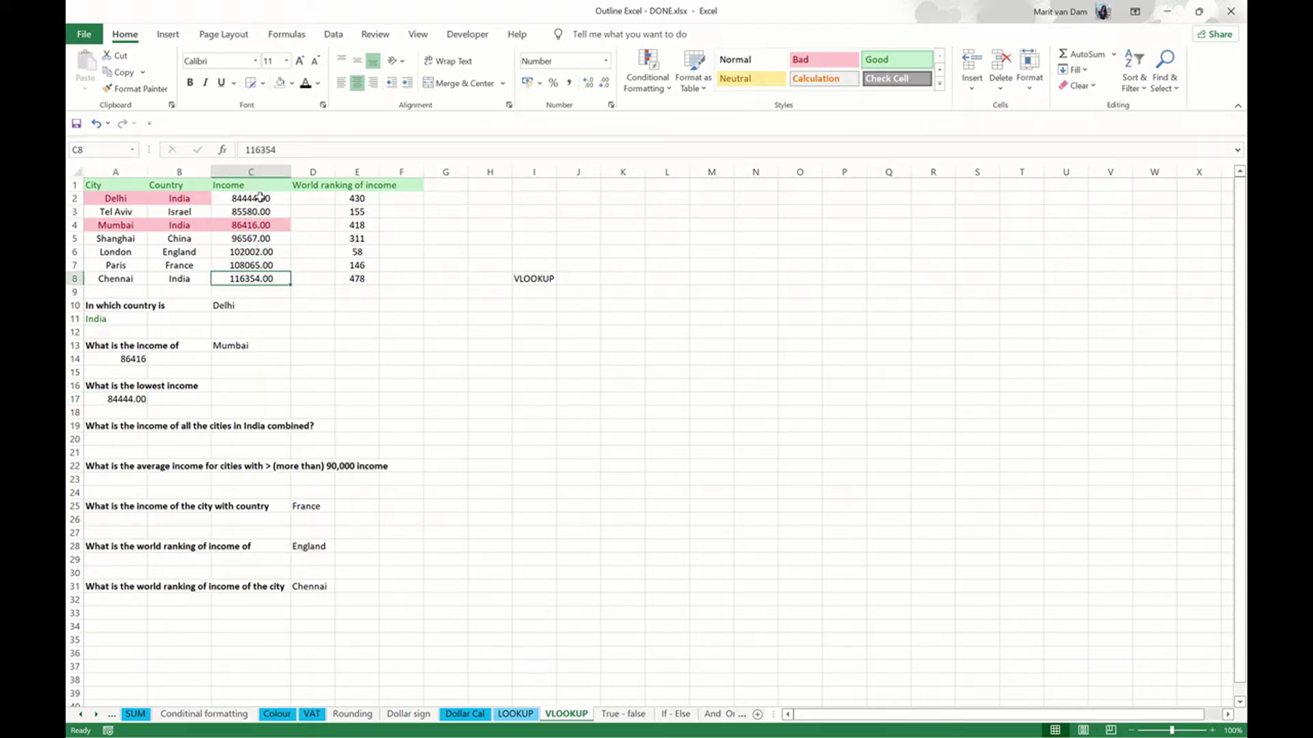
Step: Enter the notes sum in G19 and if in H19 beside the question about India's combined income
{"action": "left_click", "coordinate": [123, 440]}
{"action": "left_click", "coordinate": [412, 428]}
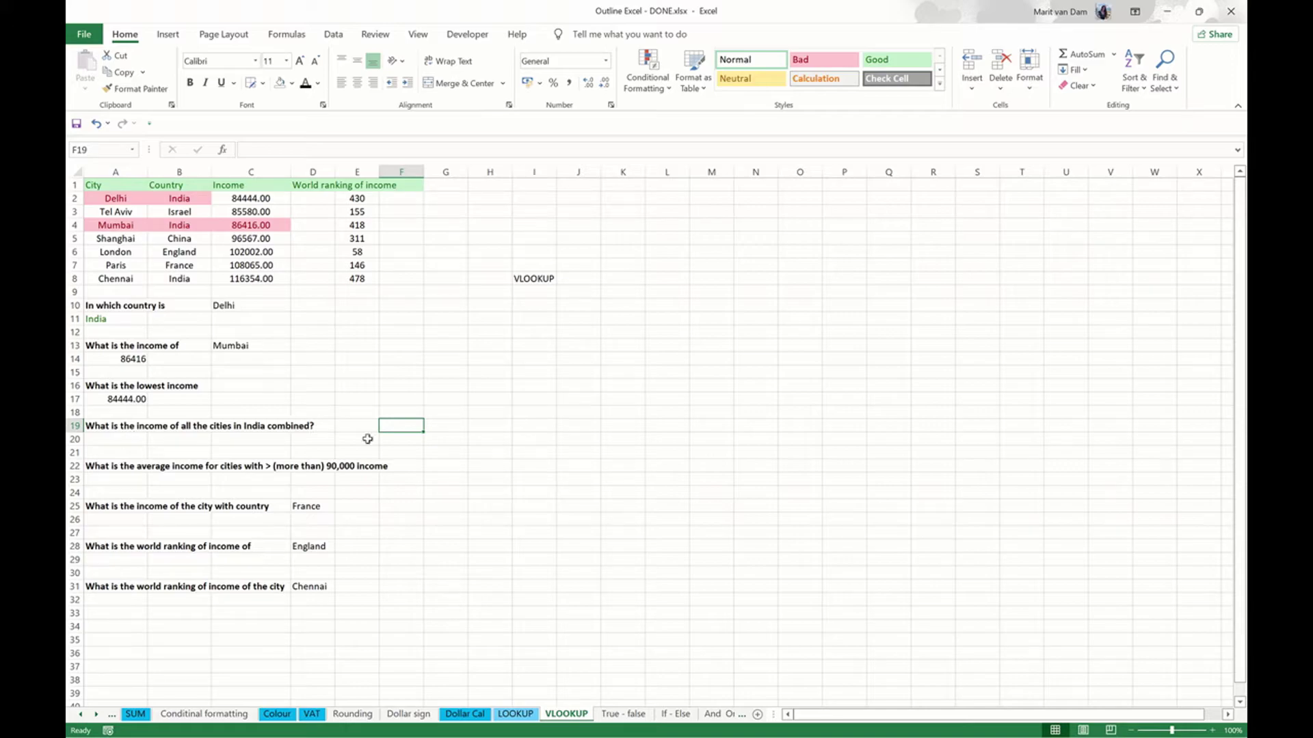
{"action": "left_click", "coordinate": [464, 438]}
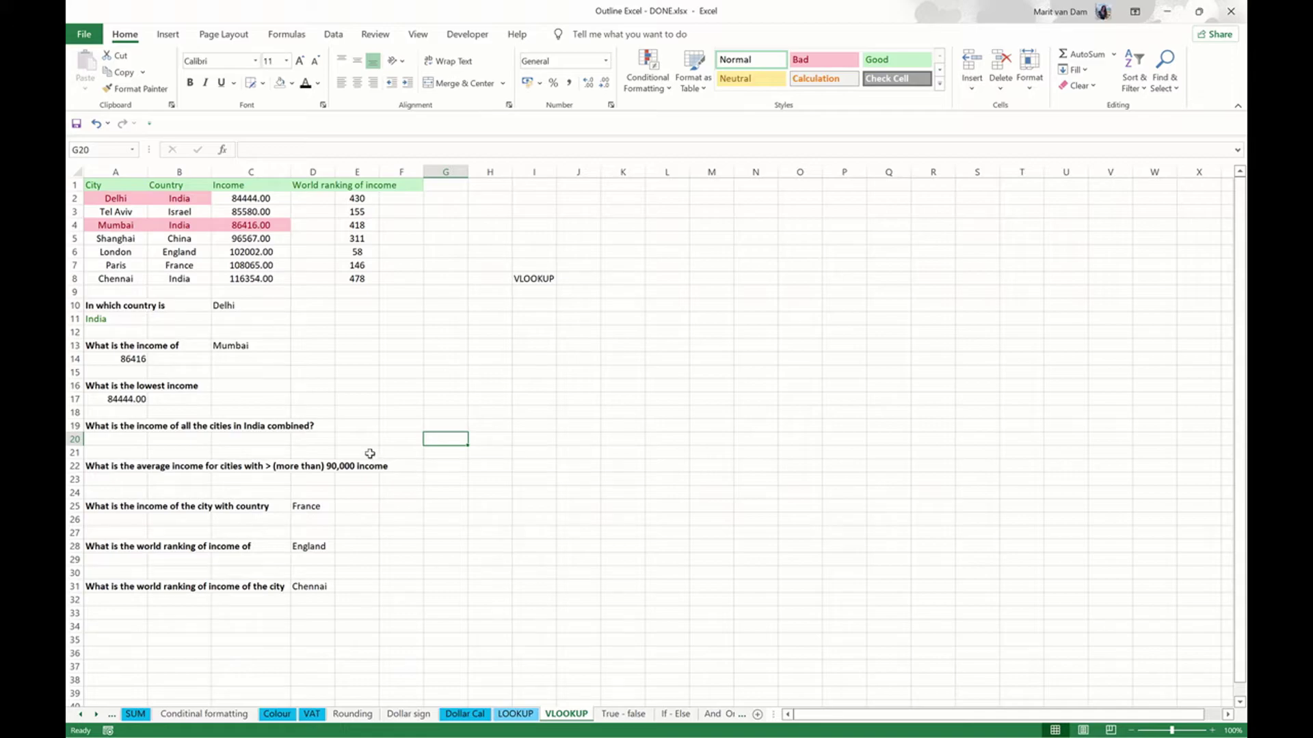
{"action": "left_click", "coordinate": [441, 424]}
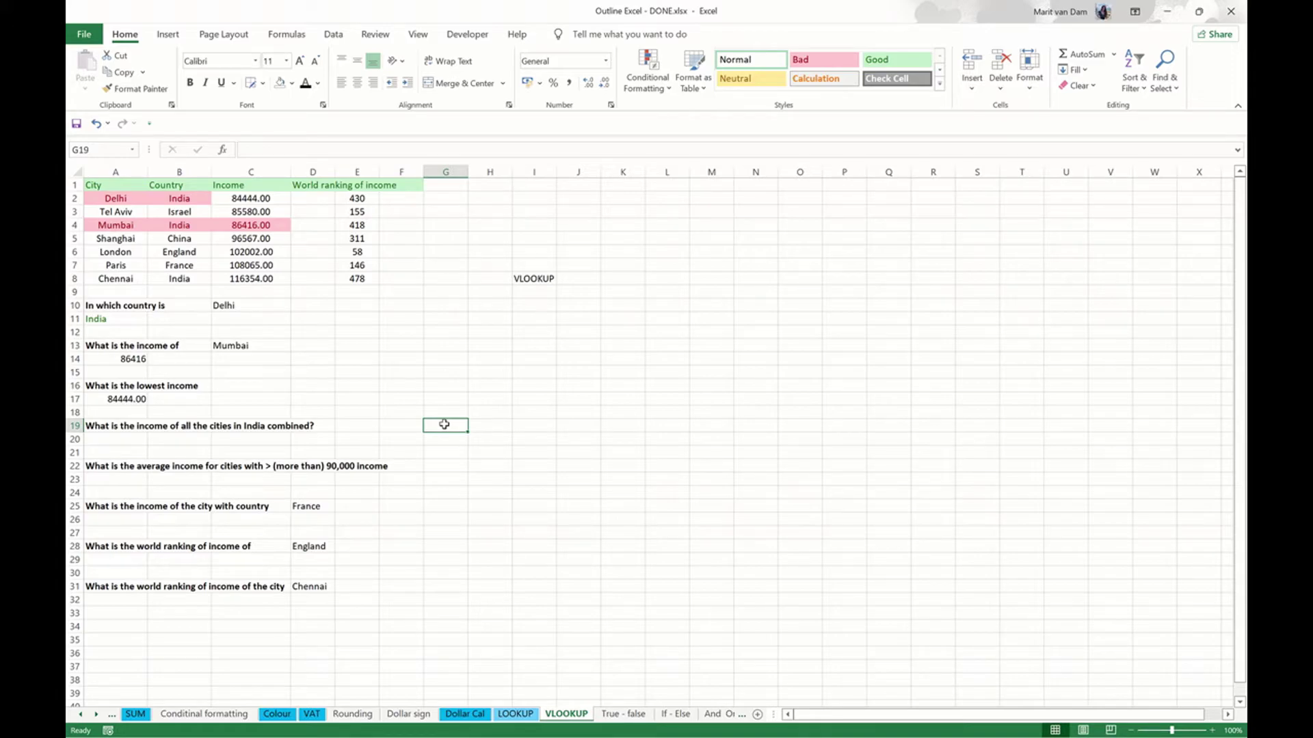
{"action": "type", "text": "sum"}
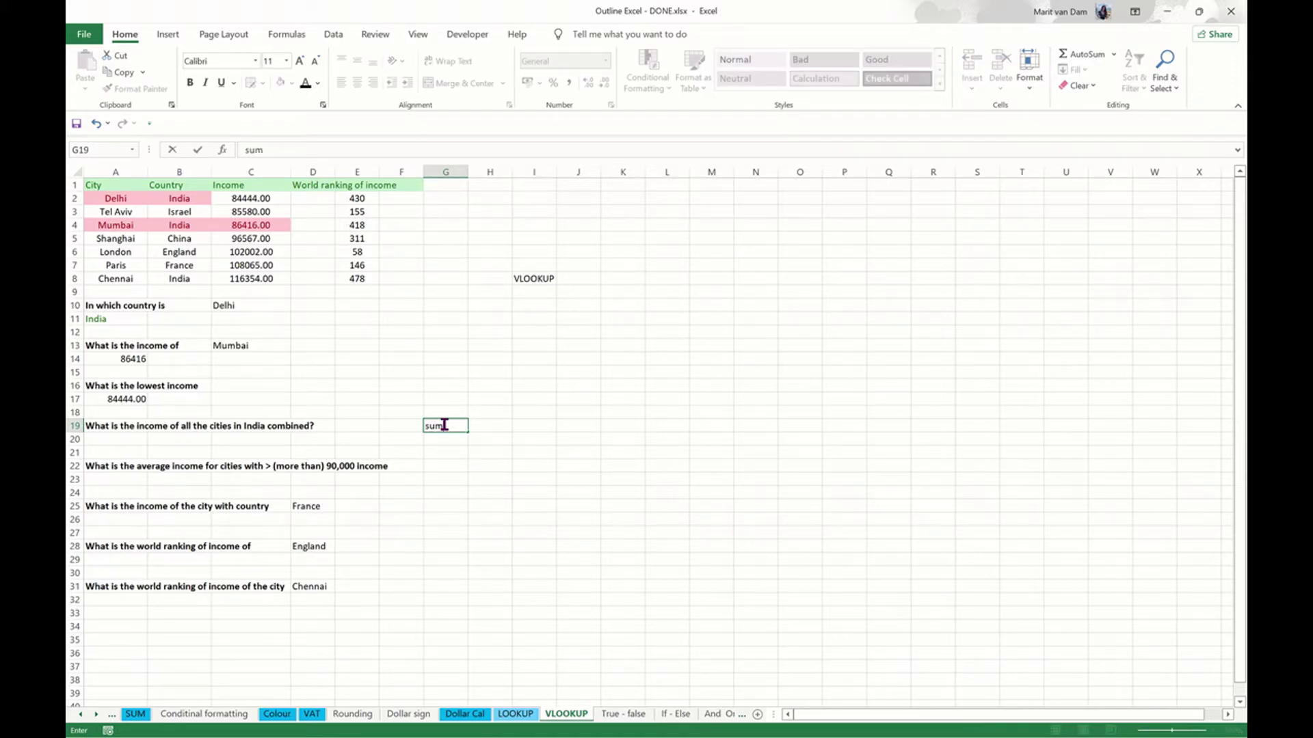
{"action": "key", "text": "Tab"}
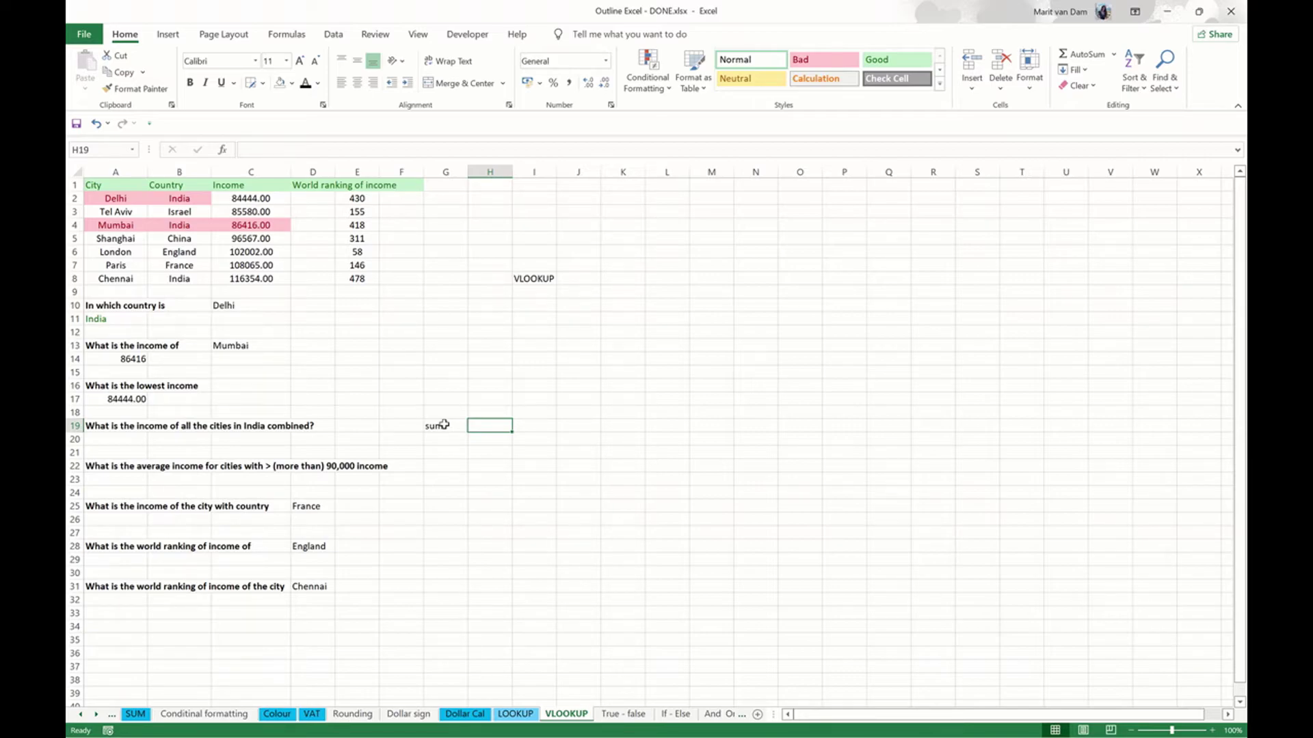
{"action": "type", "text": "if"}
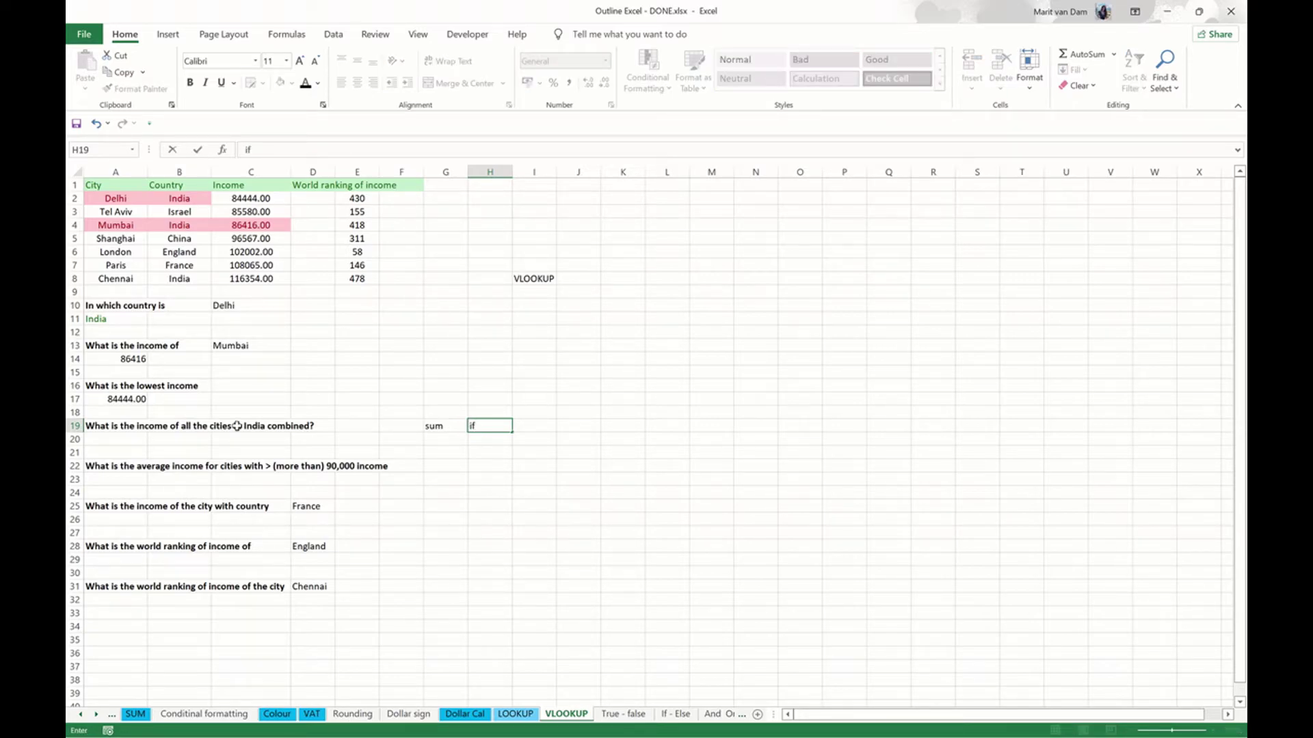
Step: Enter a SUMIF formula in A20 adding incomes C2:C8 where B2:B8 matches B2, and replace that criterion with "India"
{"action": "left_click", "coordinate": [123, 441]}
{"action": "type", "text": "=SUM"}
{"action": "key", "text": "Tab"}
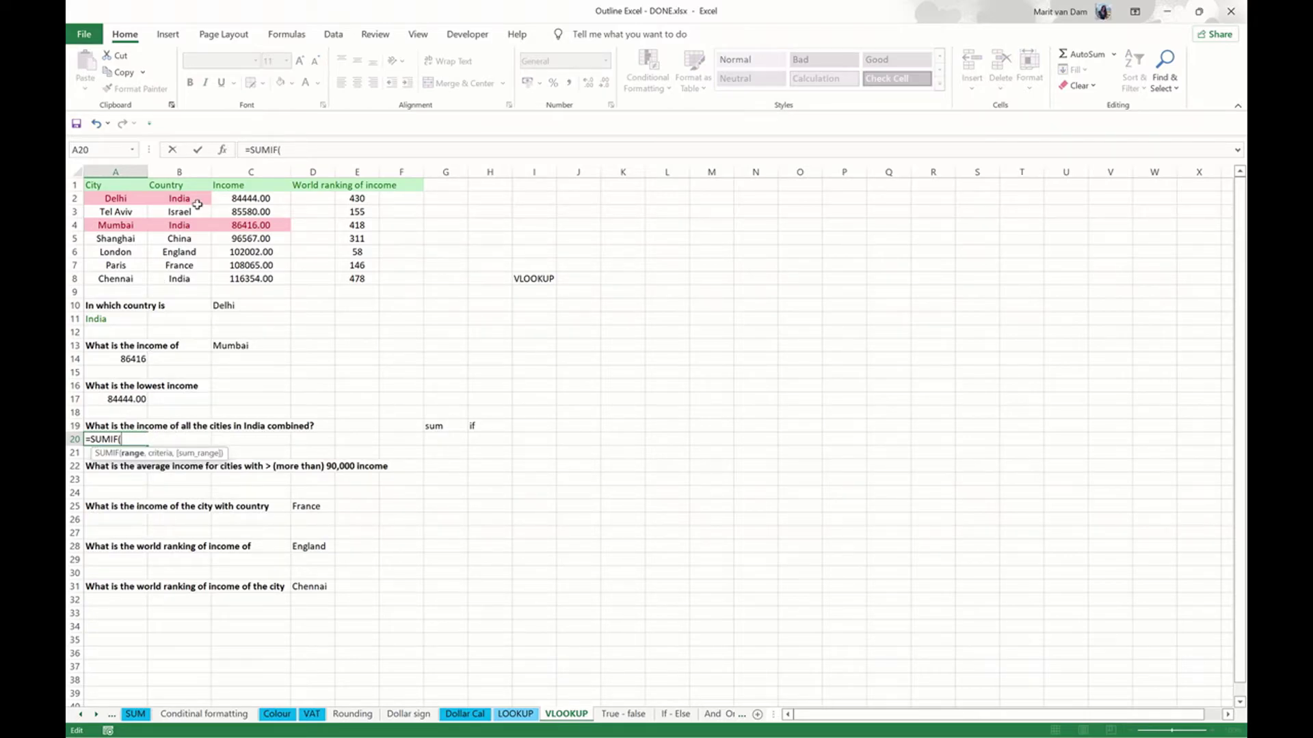
{"action": "left_click_drag", "start_coordinate": [197, 199], "coordinate": [195, 276]}
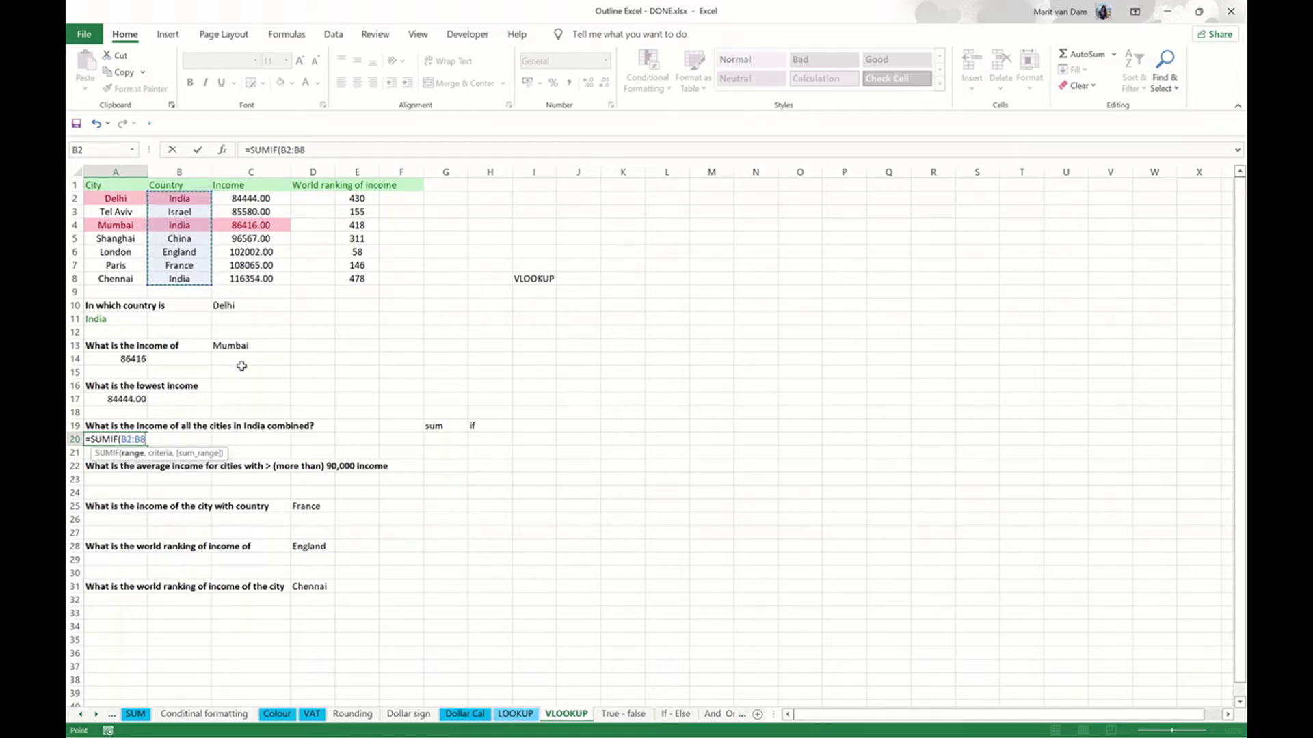
{"action": "type", "text": ","}
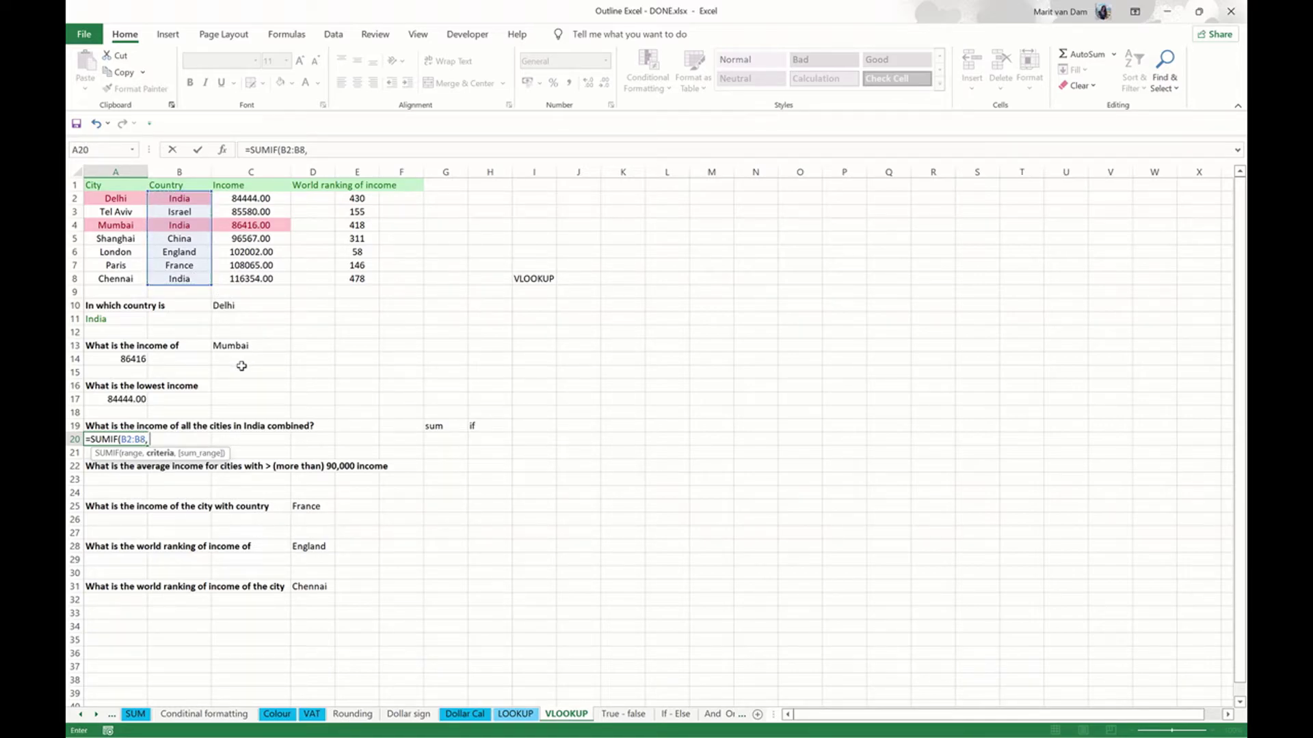
{"action": "left_click", "coordinate": [191, 200]}
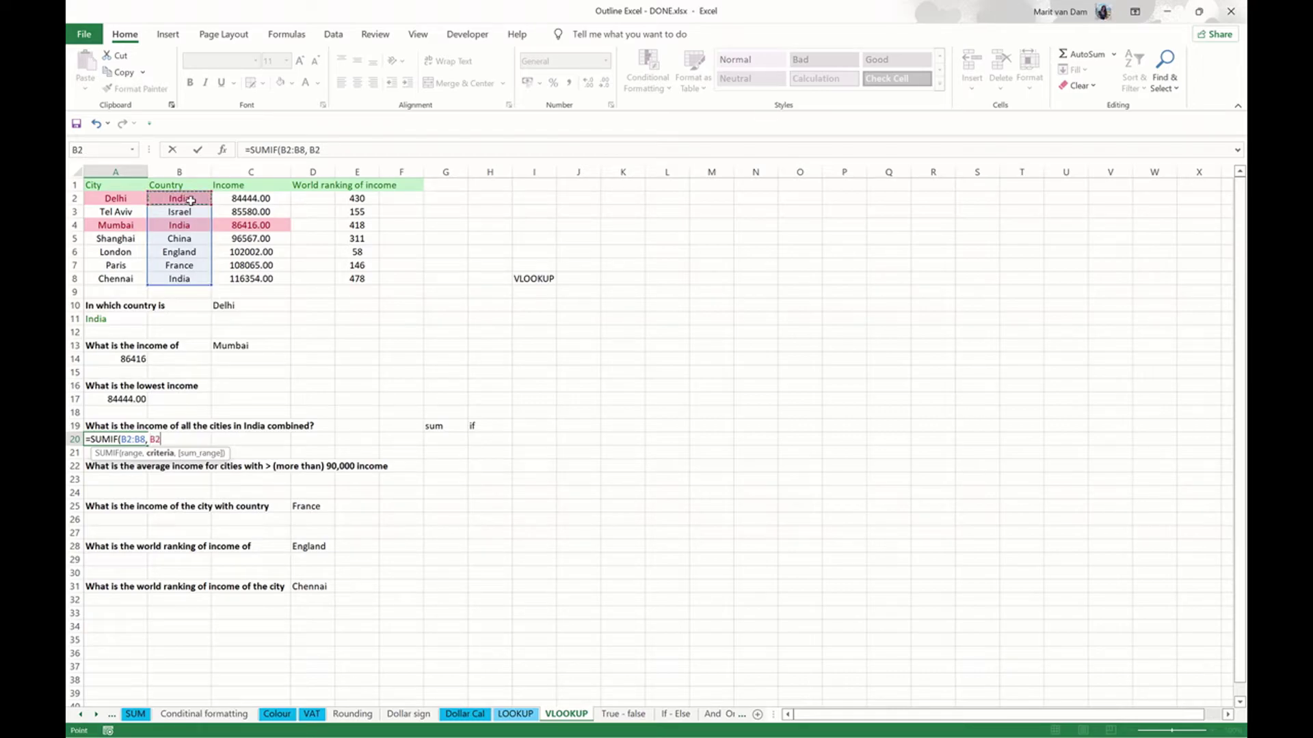
{"action": "type", "text": ","}
{"action": "left_click_drag", "start_coordinate": [267, 200], "coordinate": [258, 267]}
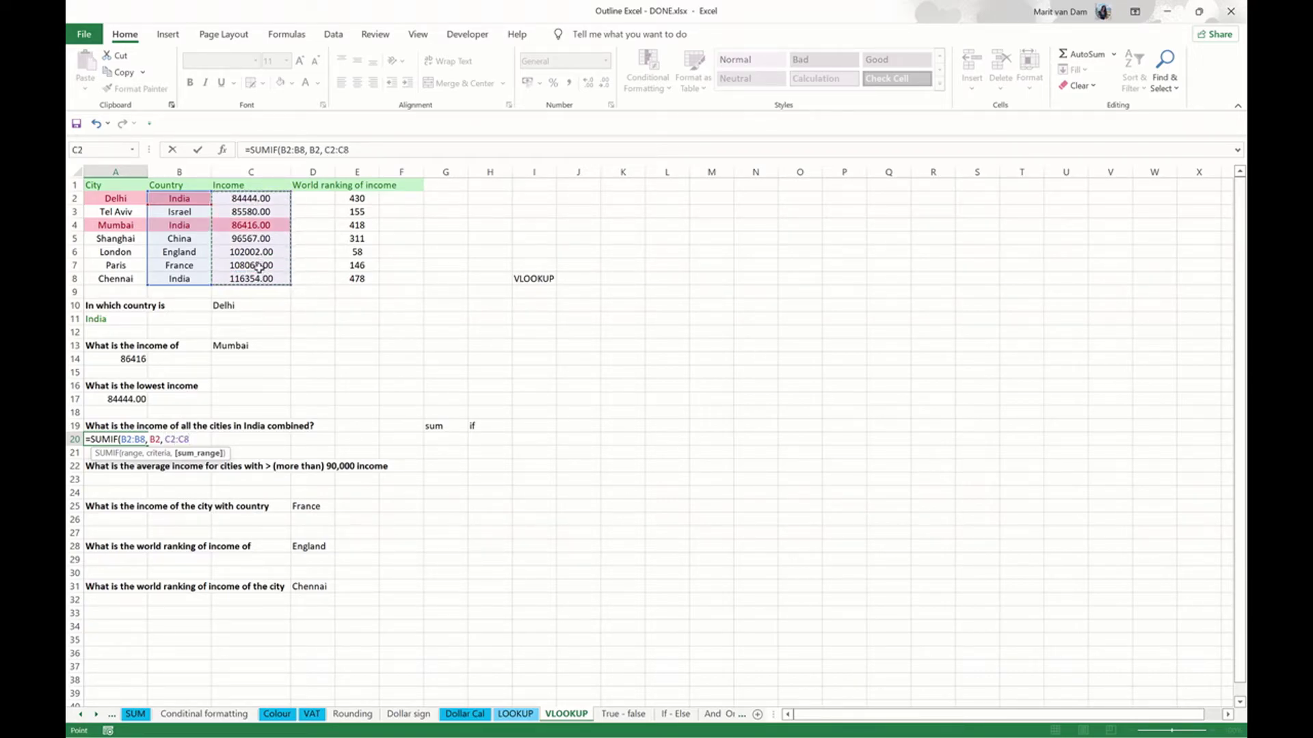
{"action": "key", "text": "ctrl+Return"}
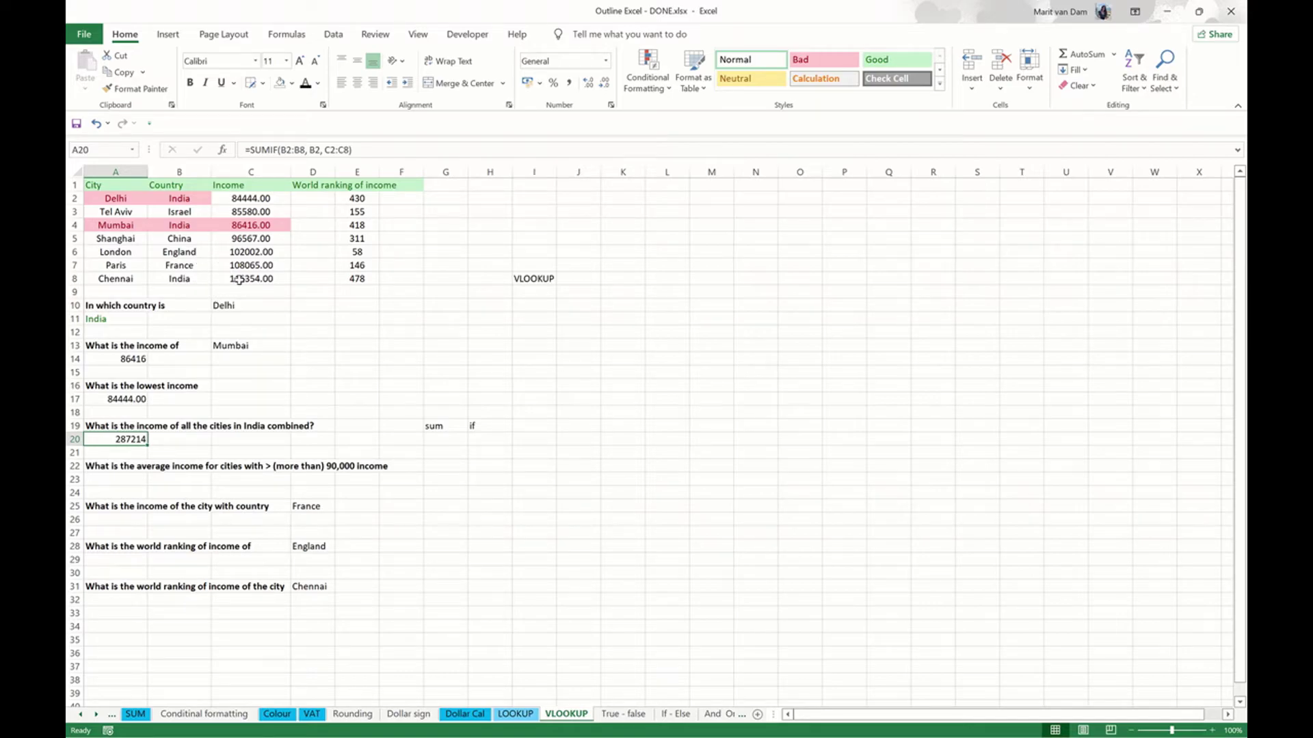
{"action": "key", "text": "Delete"}
{"action": "key", "text": "ctrl+z"}
Step: Add the three Indian incomes C2, C4 and C8 in C20 and compare the sum with the SUMIF answer in A20
{"action": "left_click", "coordinate": [251, 439]}
{"action": "type", "text": "=C2 + C5"}
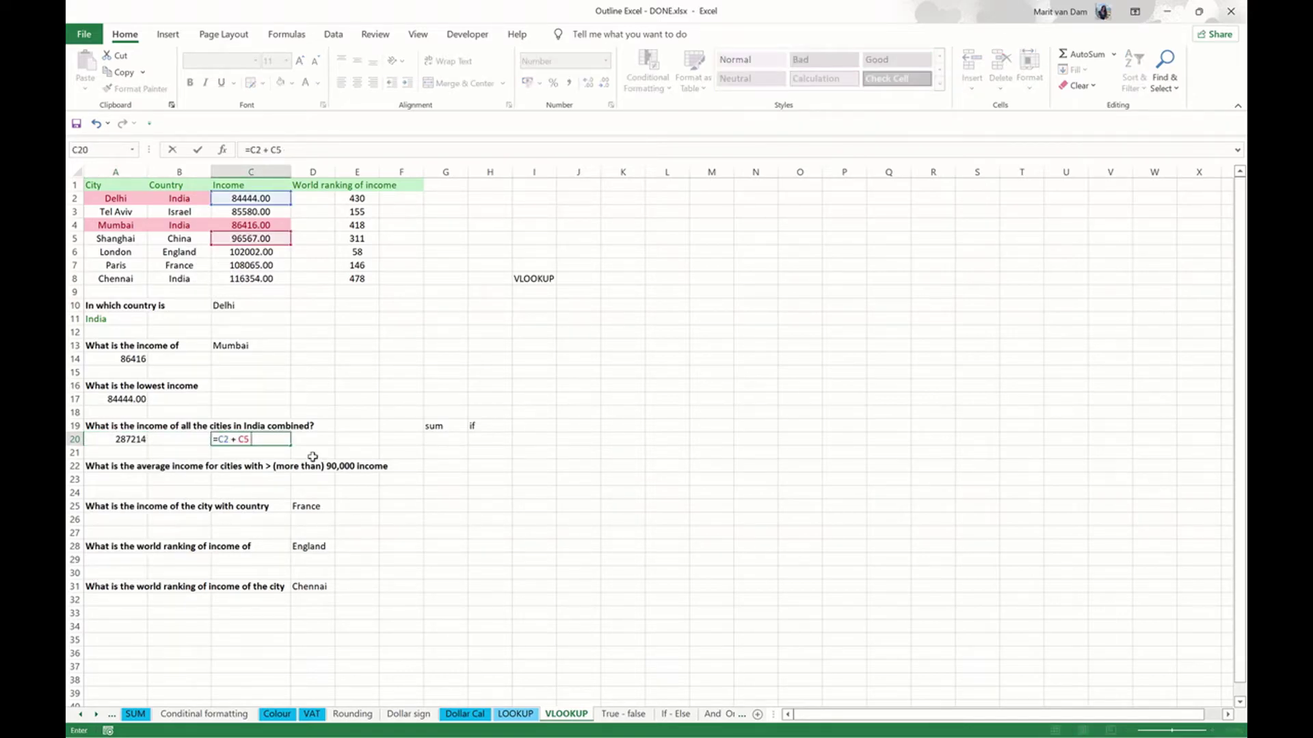
{"action": "key", "text": "BackSpace"}
{"action": "key", "text": "BackSpace"}
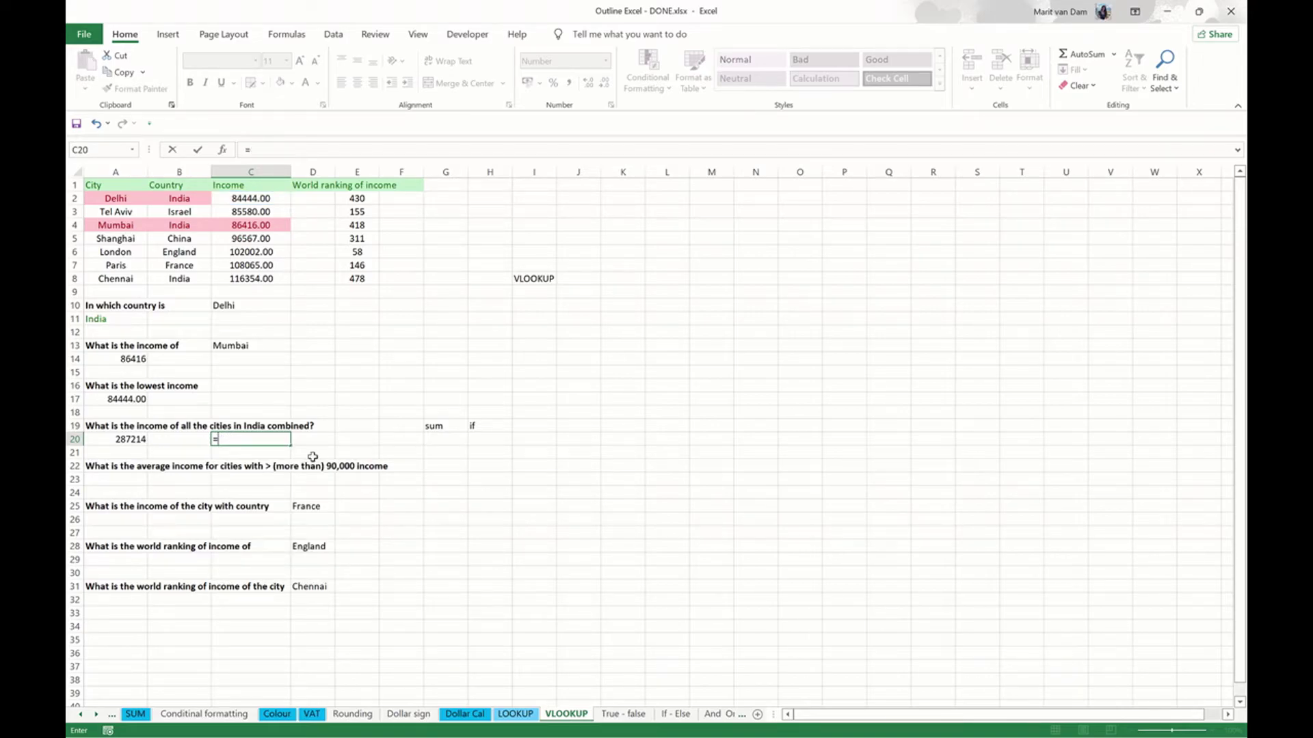
{"action": "left_click", "coordinate": [264, 200]}
{"action": "type", "text": "+"}
{"action": "left_click", "coordinate": [281, 225]}
{"action": "type", "text": "+"}
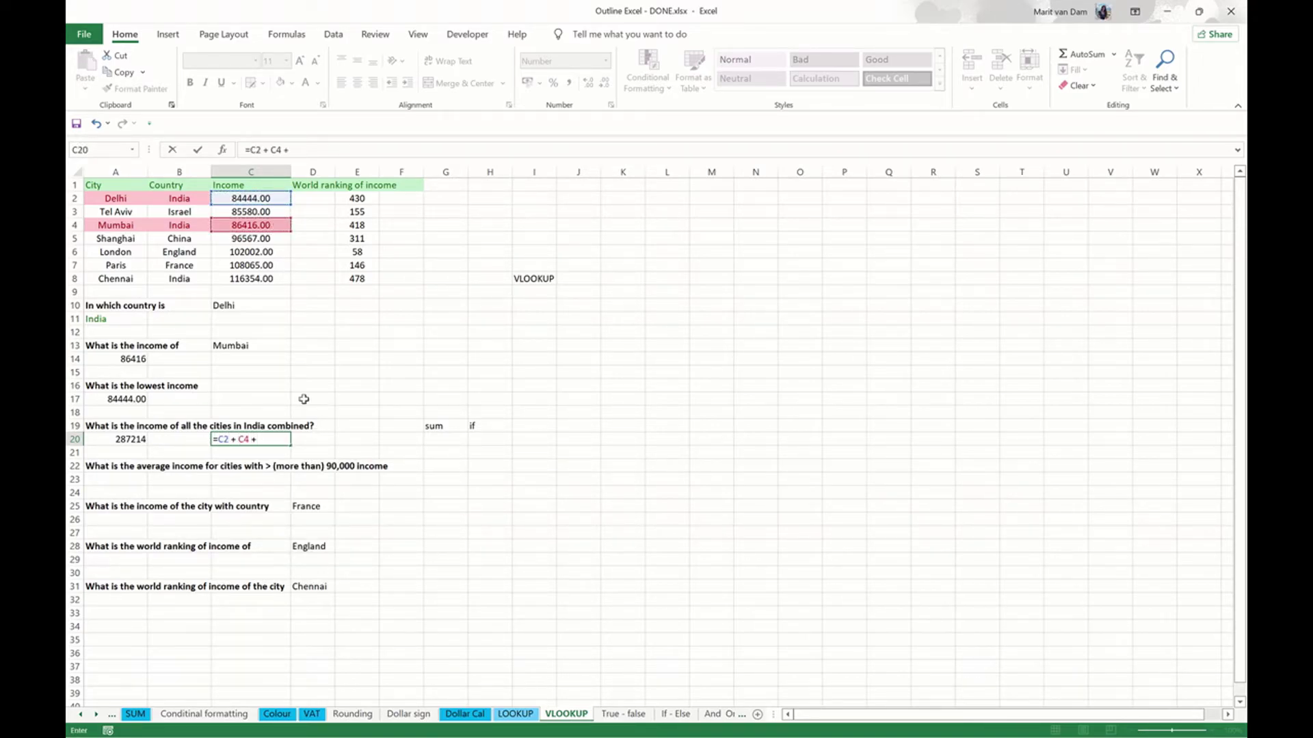
{"action": "left_click", "coordinate": [251, 278]}
{"action": "key", "text": "Return"}
{"action": "key", "text": "Up"}
{"action": "key", "text": "Left"}
{"action": "key", "text": "Left"}
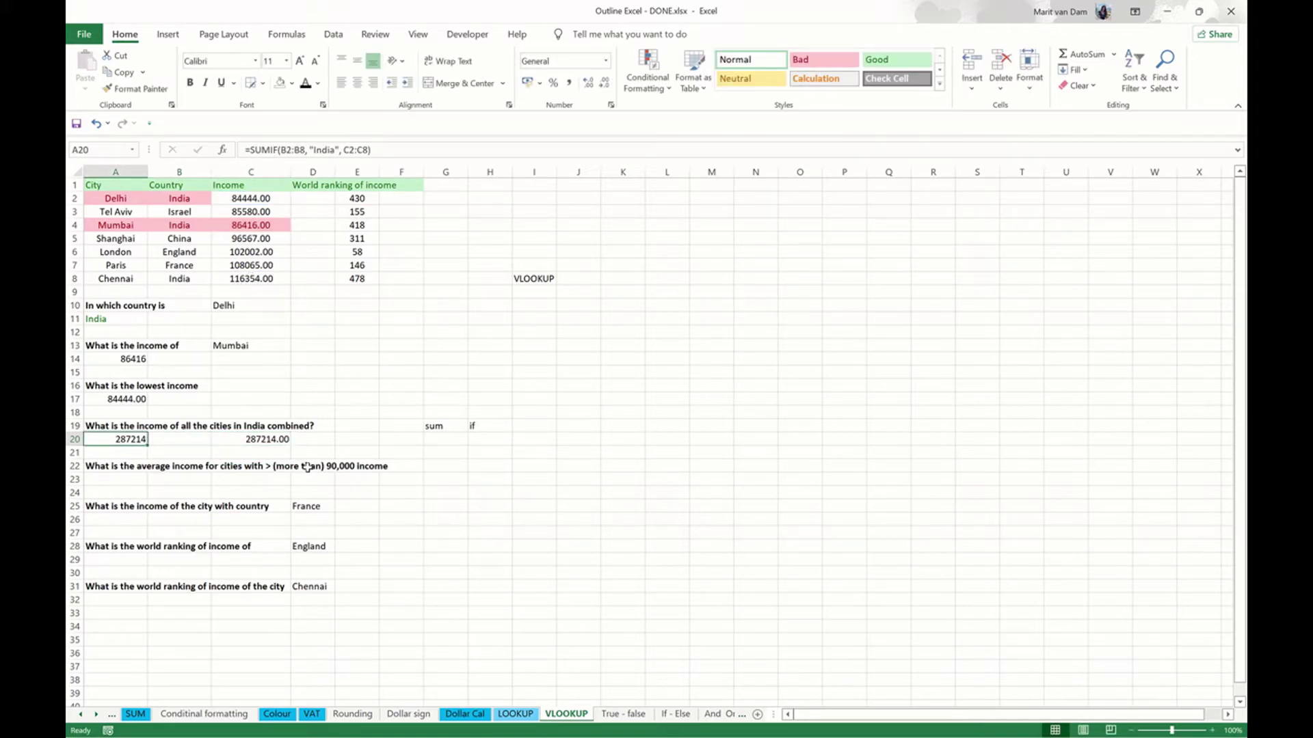
Step: Clear the check sum from C20
{"action": "left_click", "coordinate": [274, 439]}
{"action": "key", "text": "BackSpace"}
{"action": "key", "text": "Return"}
{"action": "key", "text": "Return"}
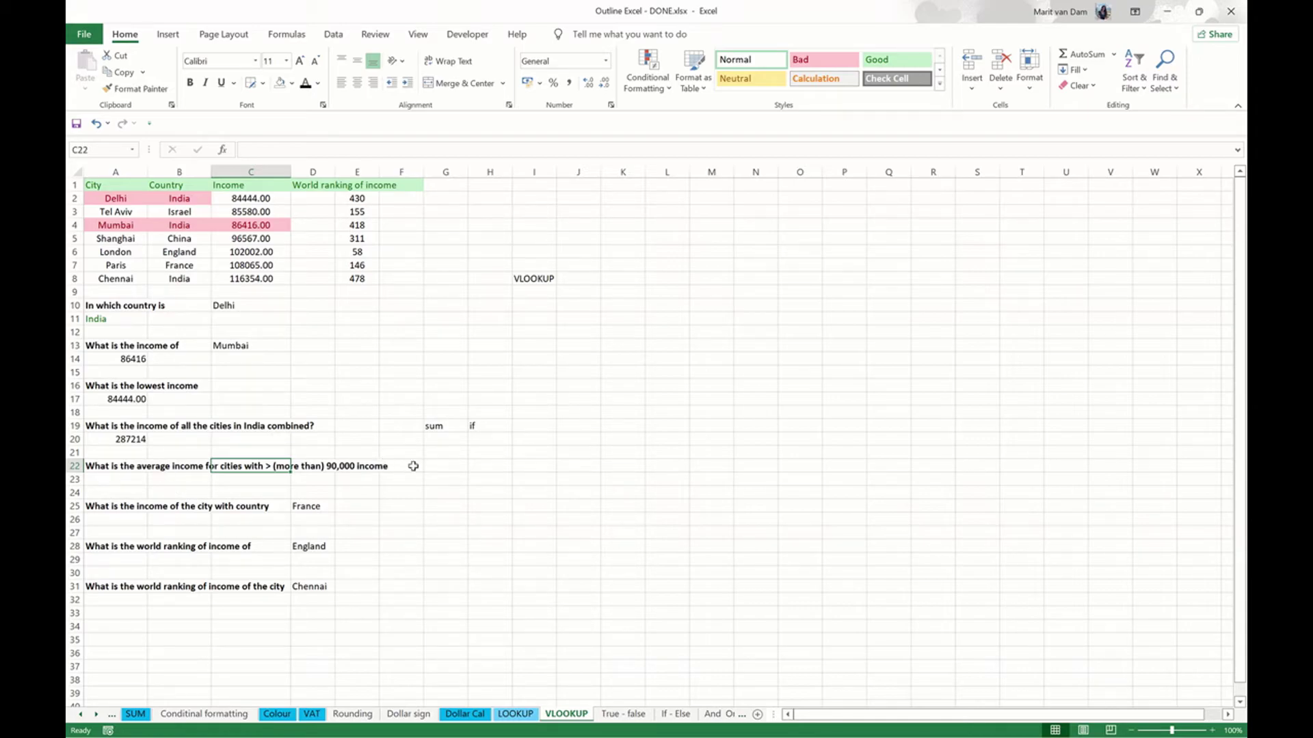
Step: Enter the notes averegige in G22 and if in H22 beside the question about the average income above 90,000
{"action": "left_click", "coordinate": [441, 468]}
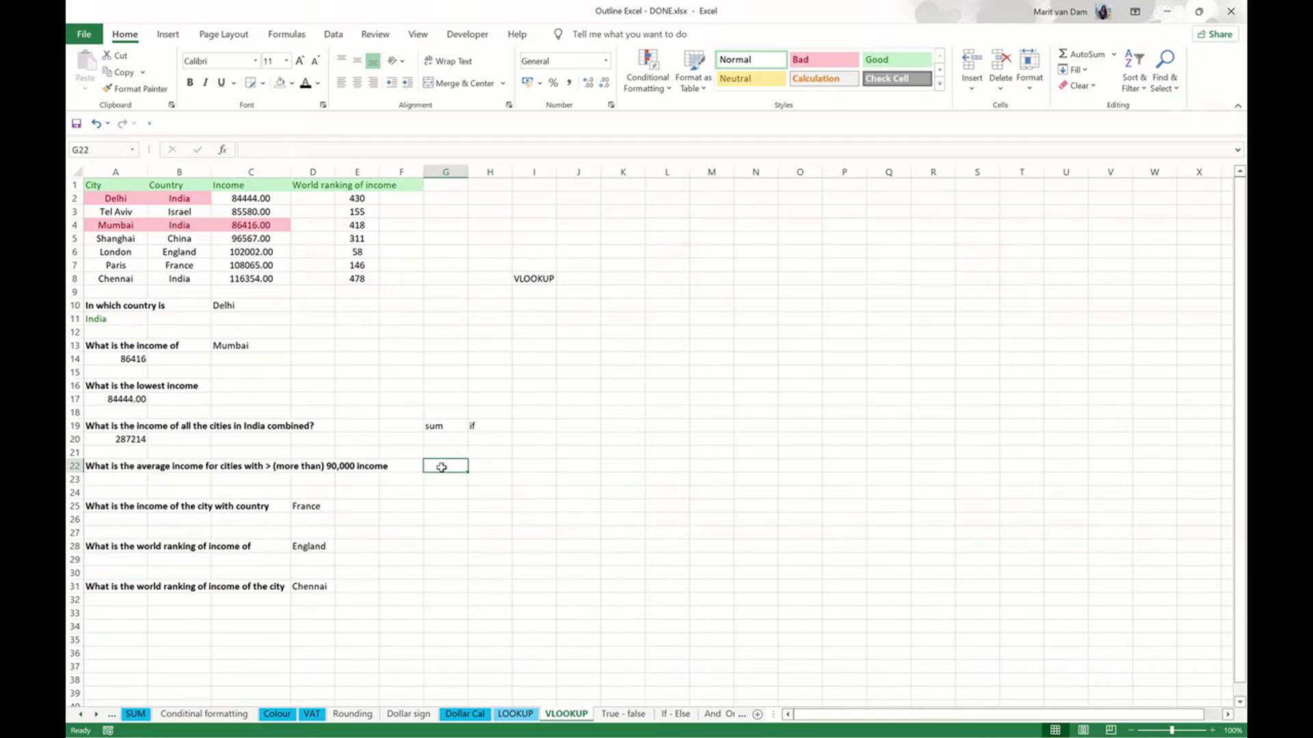
{"action": "type", "text": "average"}
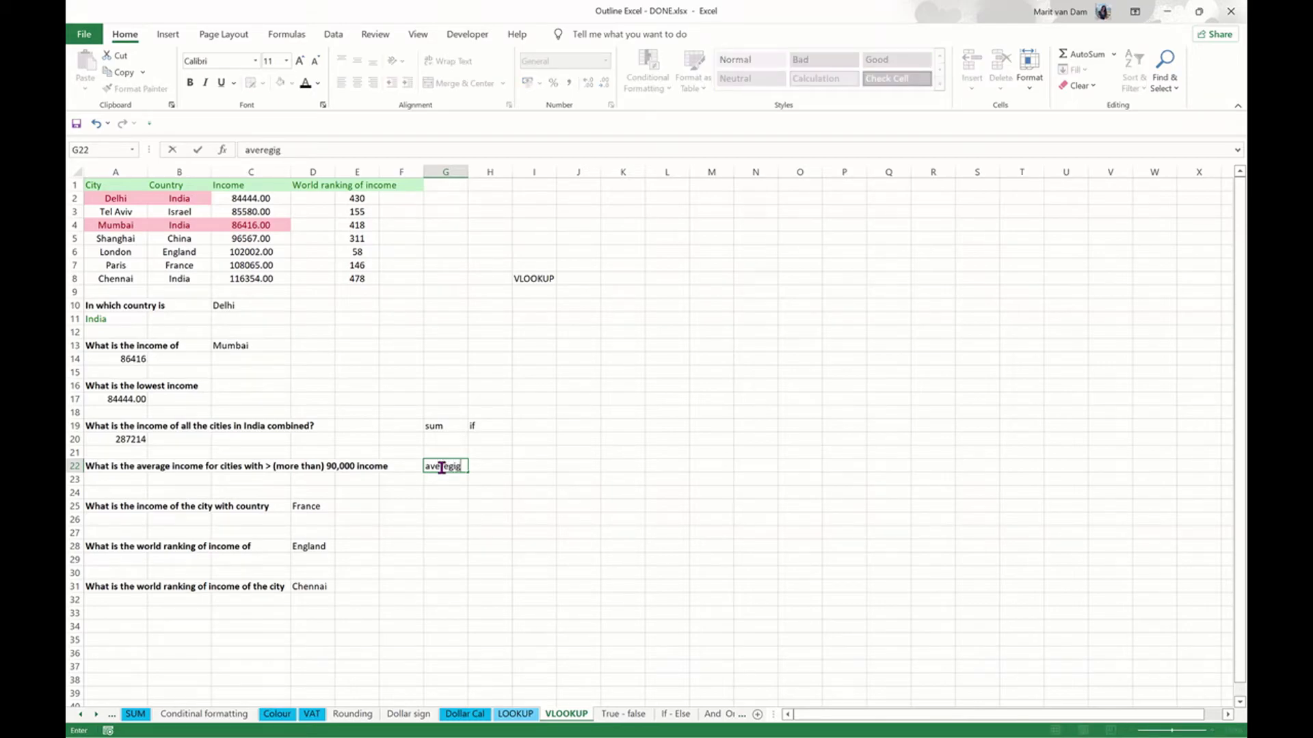
{"action": "key", "text": "Tab"}
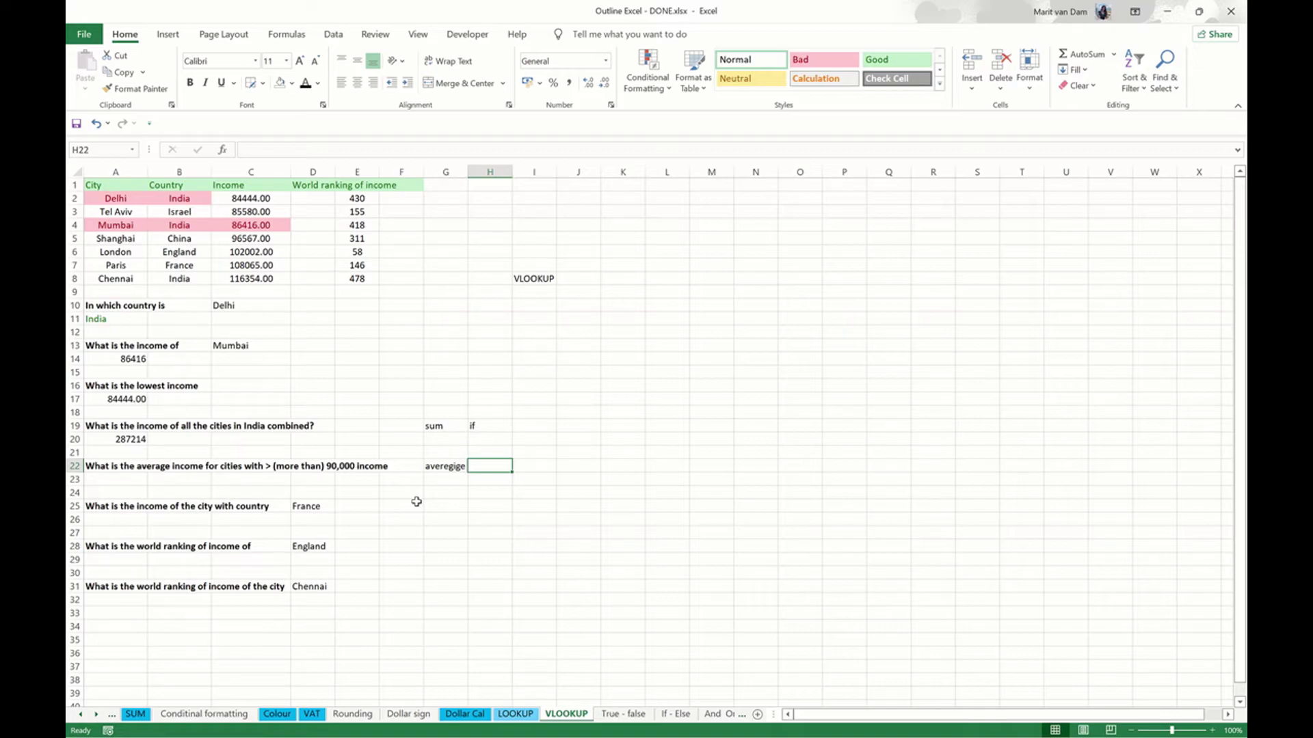
{"action": "type", "text": "if"}
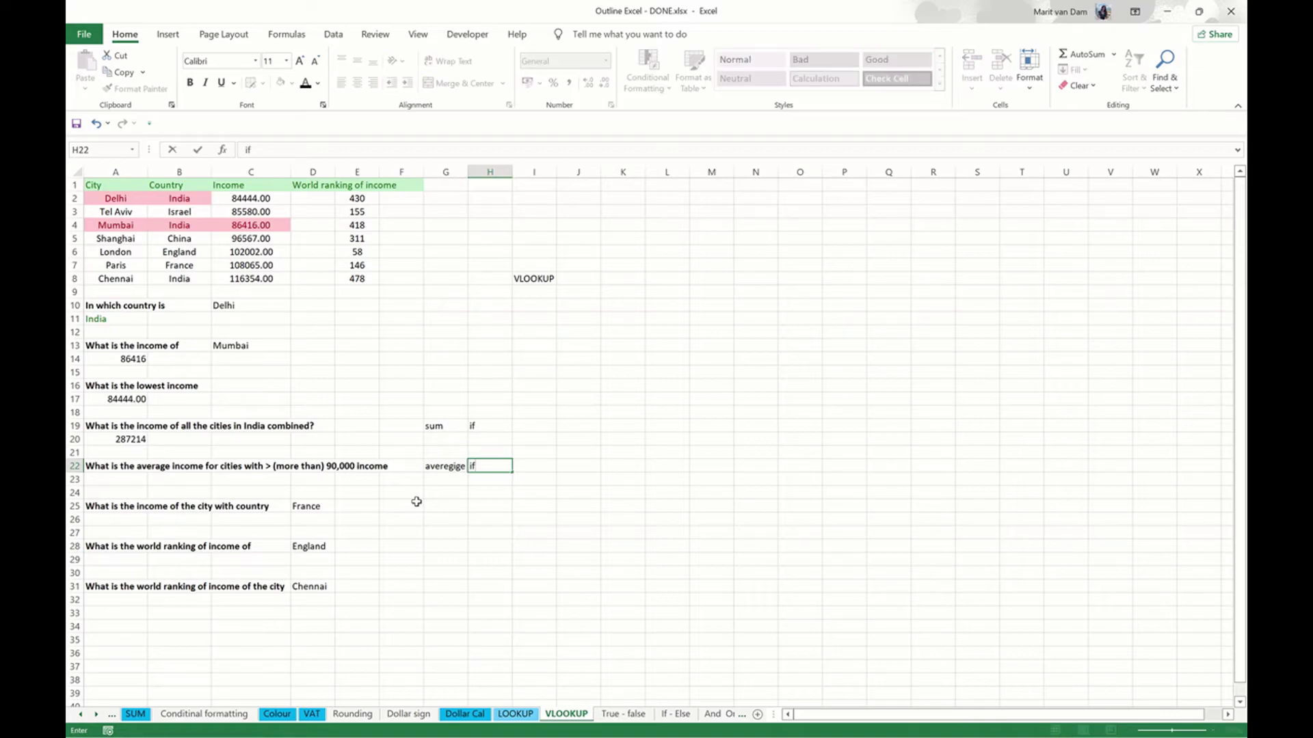
Step: Enter an AVERAGEIF formula in A23 over the incomes C2:C8 with the criterion ">90000"
{"action": "left_click", "coordinate": [112, 478]}
{"action": "type", "text": "="}
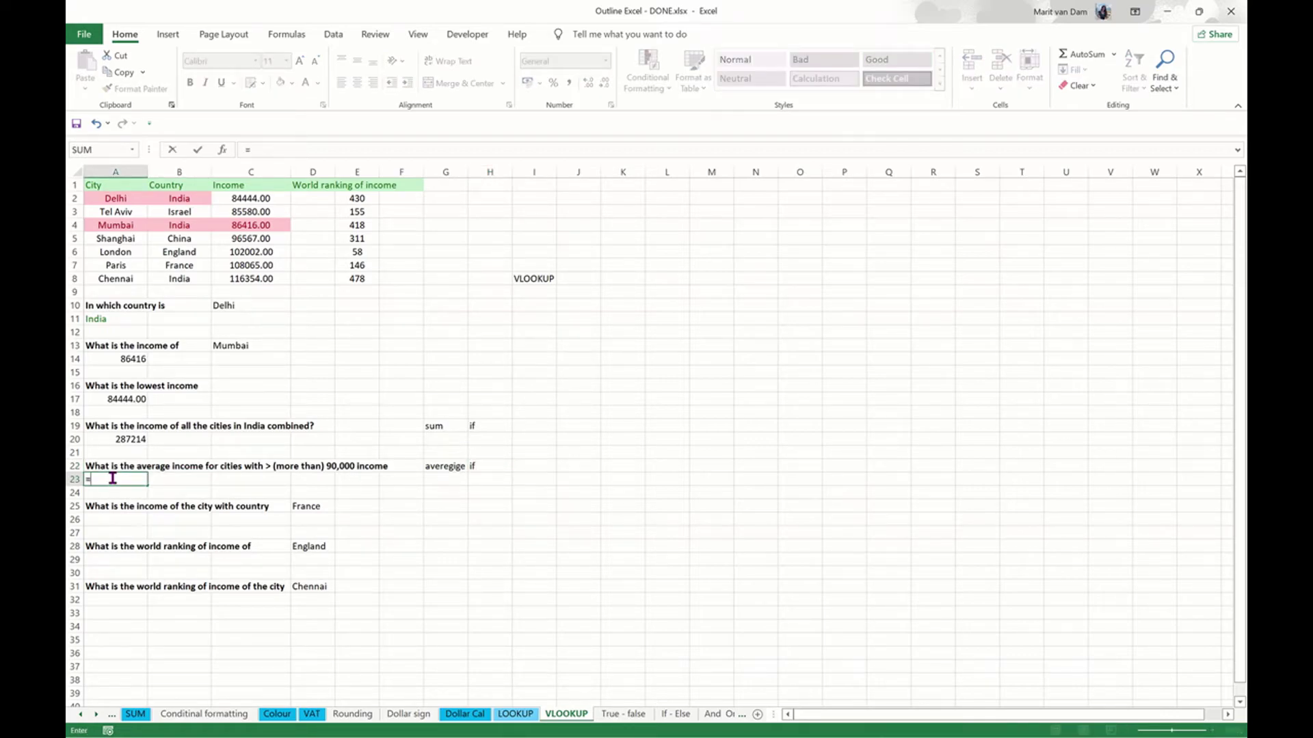
{"action": "type", "text": "IF"}
{"action": "key", "text": "BackSpace"}
{"action": "key", "text": "BackSpace"}
{"action": "type", "text": "AV"}
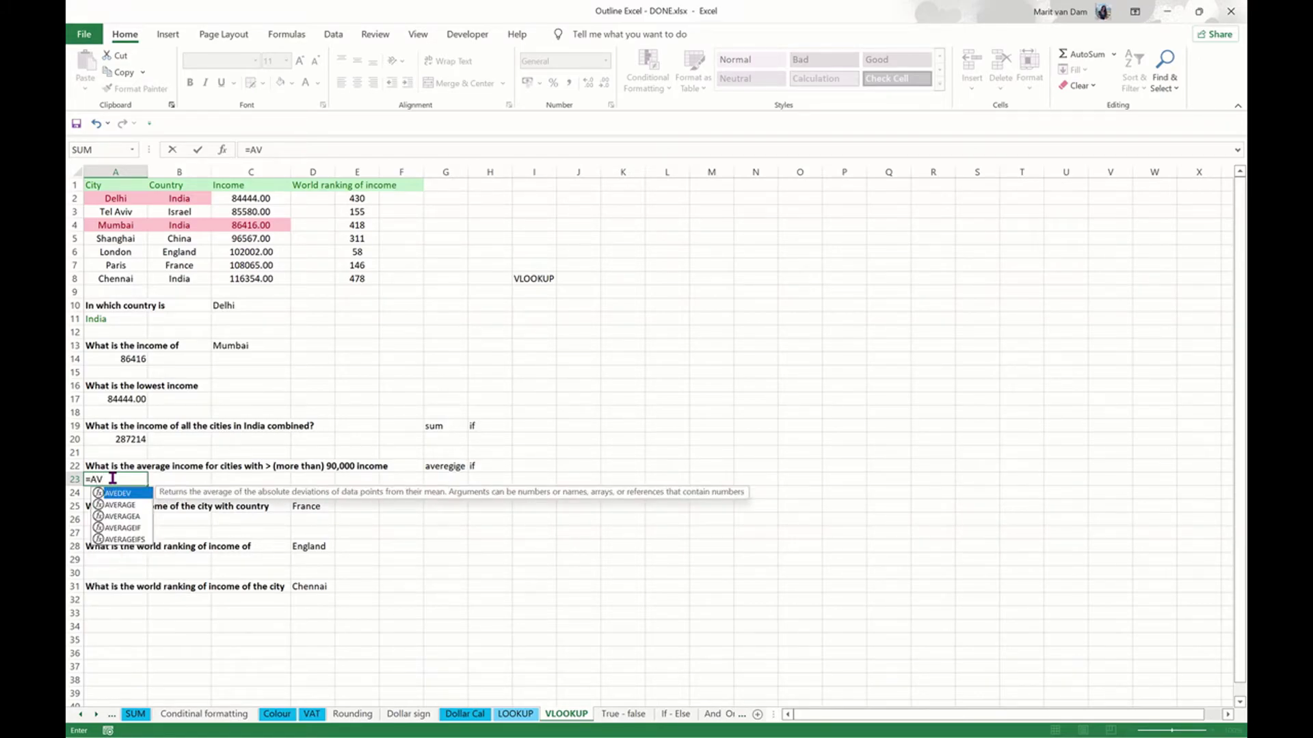
{"action": "key", "text": "Down"}
{"action": "key", "text": "Down"}
{"action": "key", "text": "Down"}
{"action": "key", "text": "Tab"}
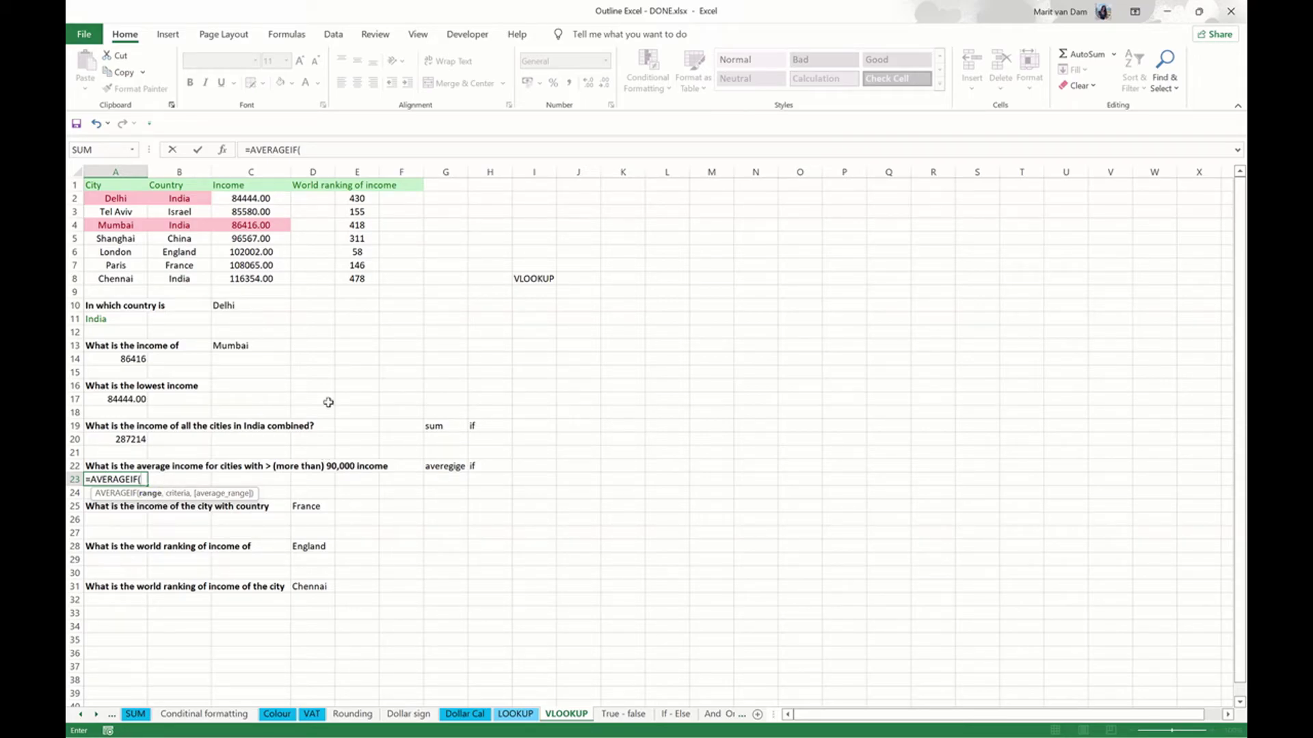
{"action": "left_click_drag", "start_coordinate": [256, 198], "coordinate": [254, 274]}
{"action": "type", "text": ","}
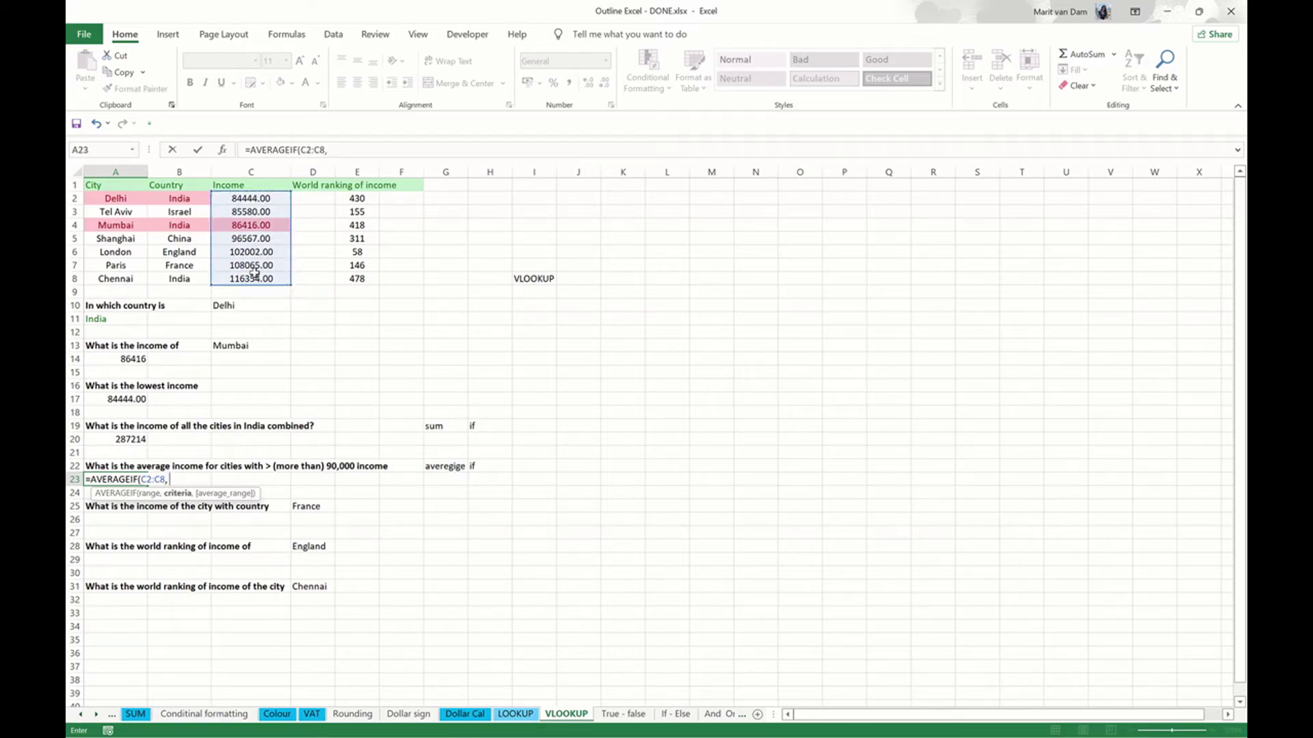
{"action": "type", "text": " \">90000\")"}
{"action": "key", "text": "Return"}
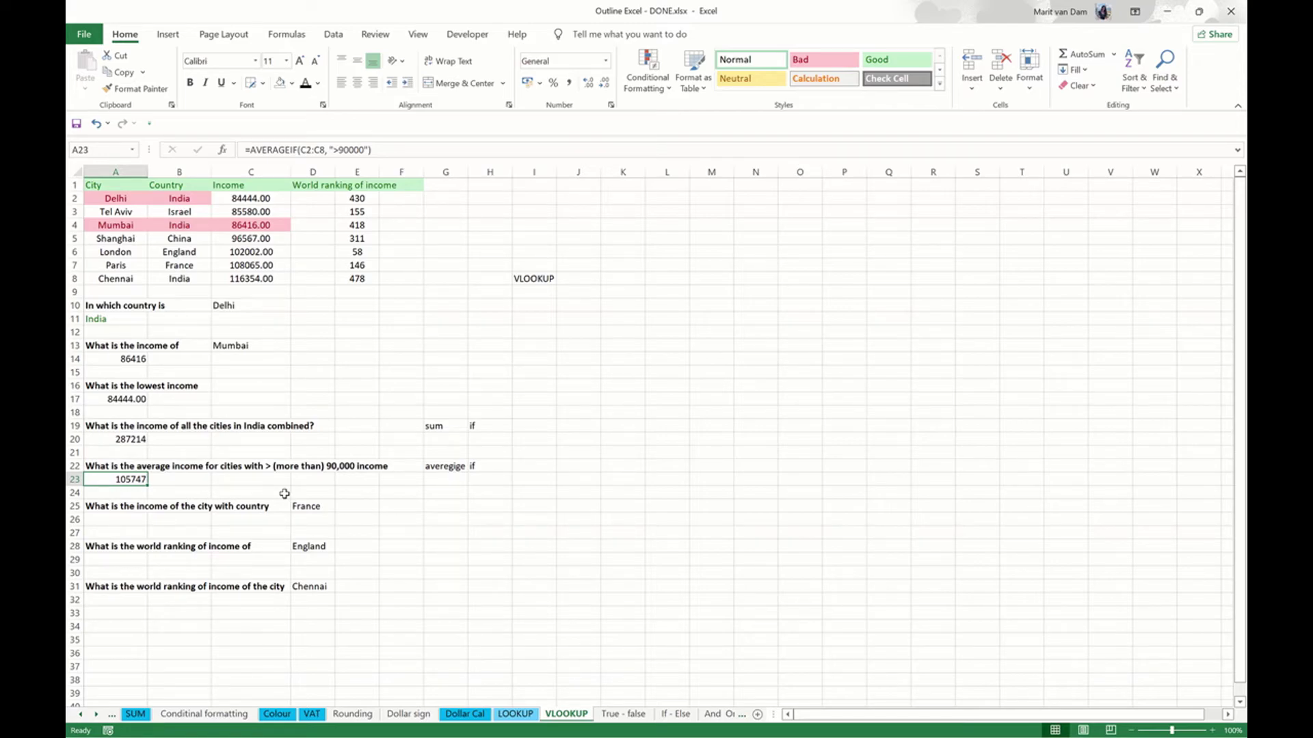
Step: Enter a VLOOKUP formula in A26 that finds the country from D25 in B2:C8, with column index 2 and range lookup 0
{"action": "left_click", "coordinate": [114, 518]}
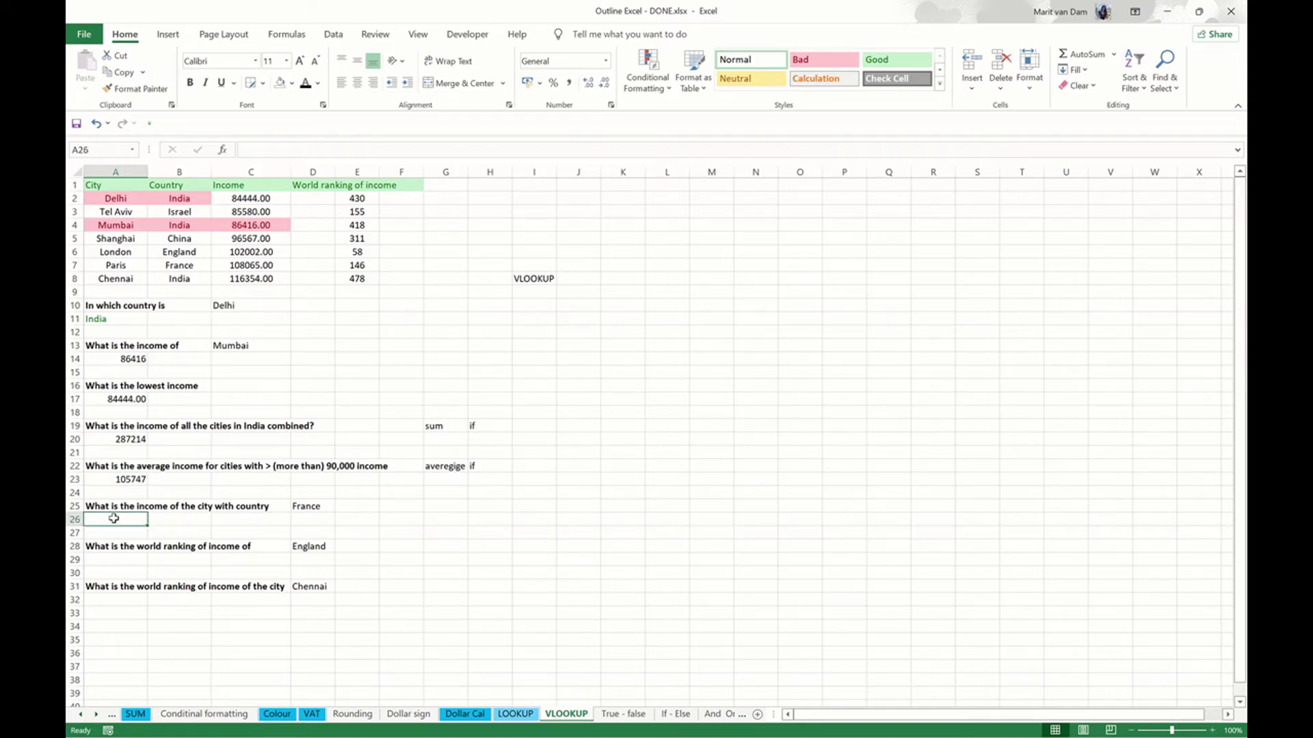
{"action": "left_click", "coordinate": [182, 267]}
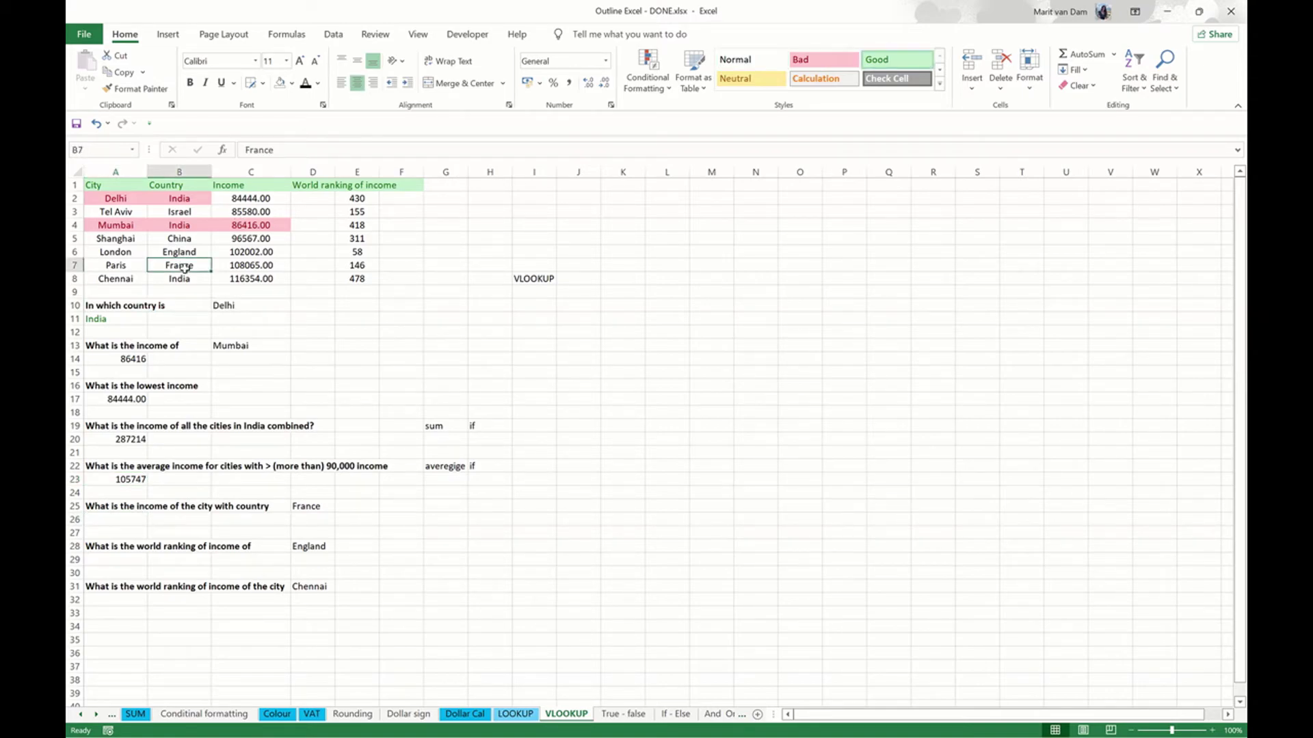
{"action": "left_click", "coordinate": [255, 266]}
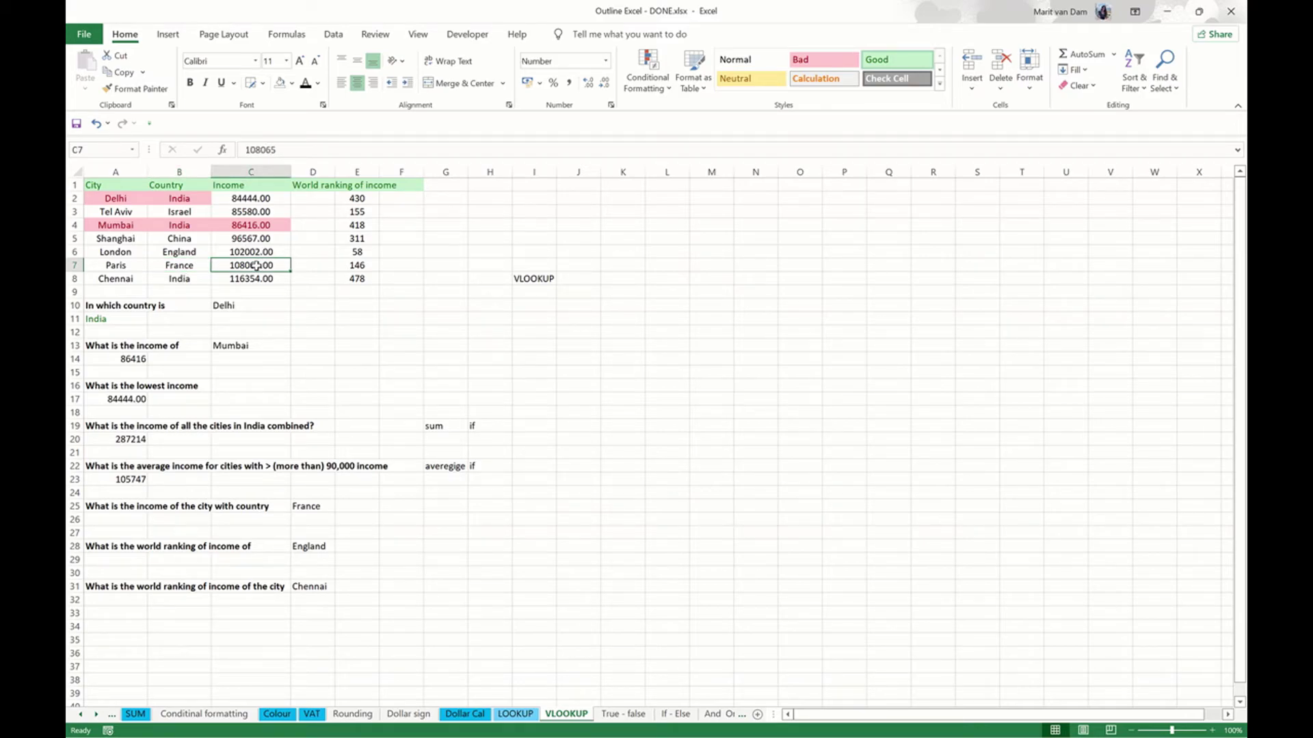
{"action": "left_click", "coordinate": [117, 520]}
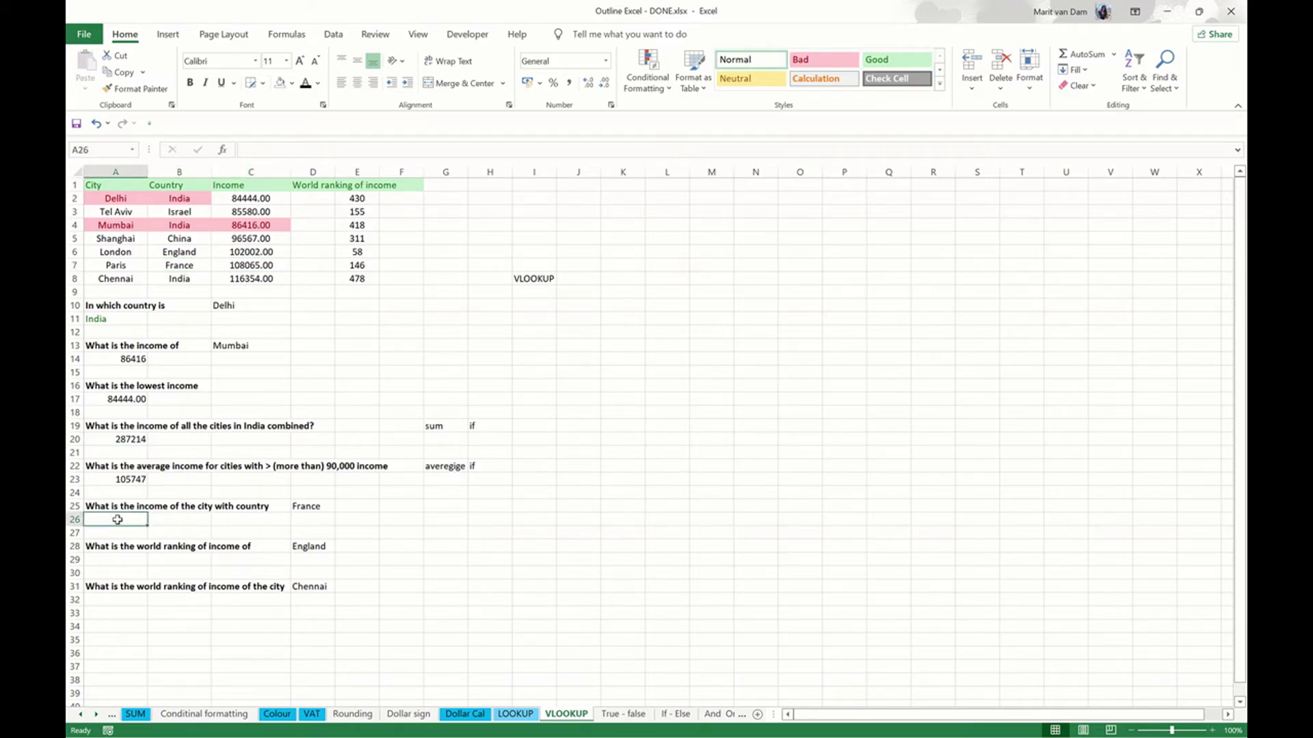
{"action": "type", "text": "=VLOOKUP("}
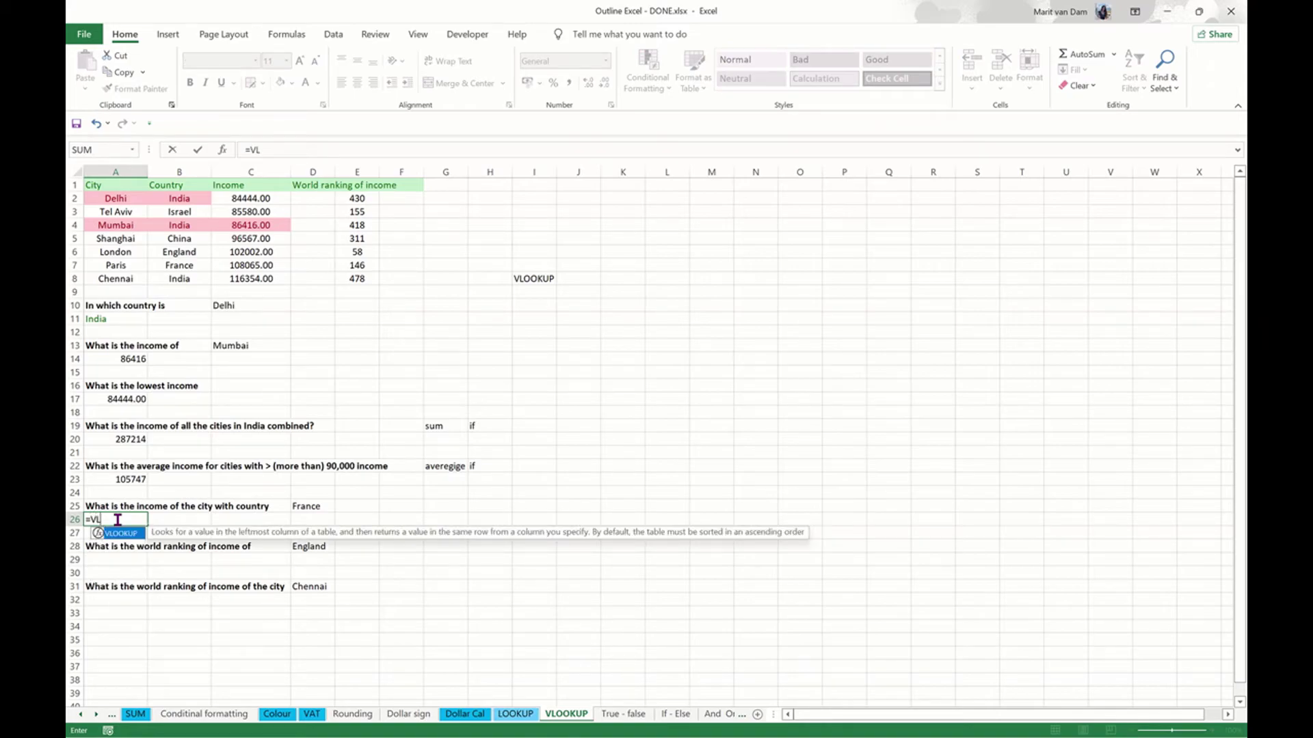
{"action": "left_click", "coordinate": [302, 512]}
{"action": "type", "text": ","}
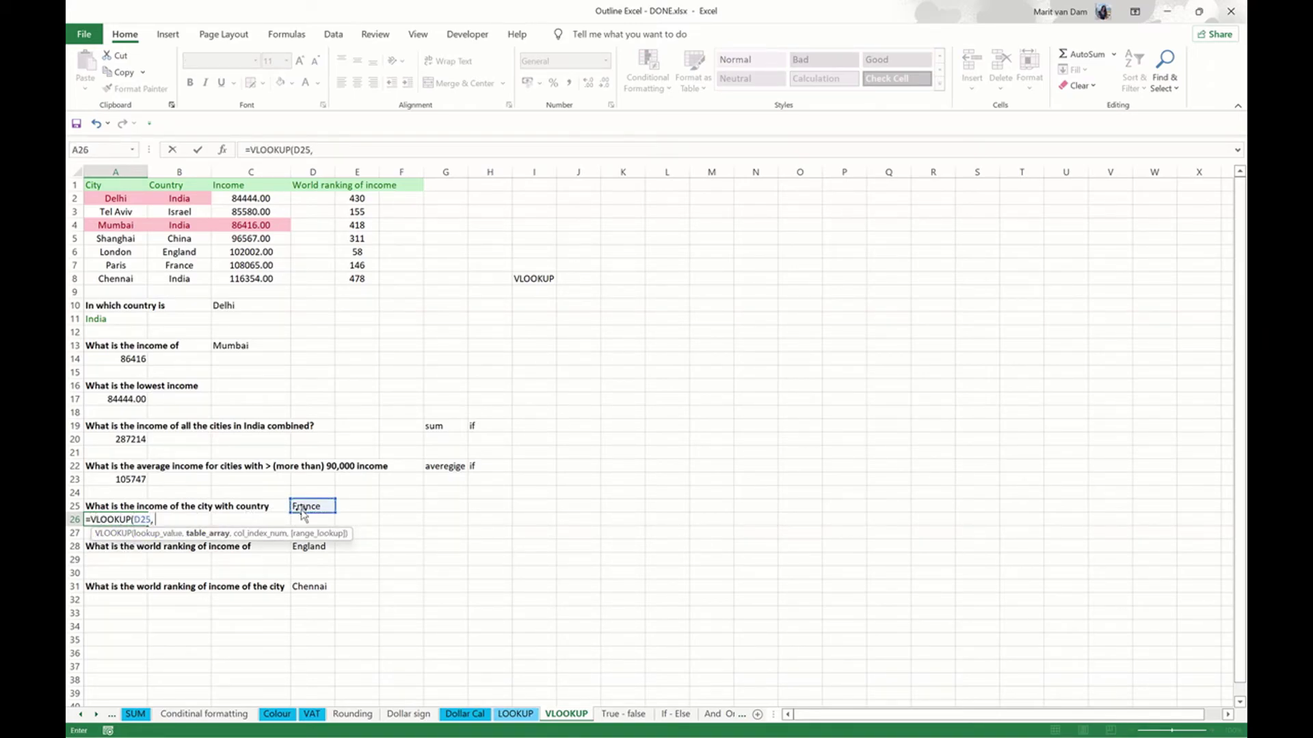
{"action": "left_click_drag", "start_coordinate": [184, 197], "coordinate": [241, 274]}
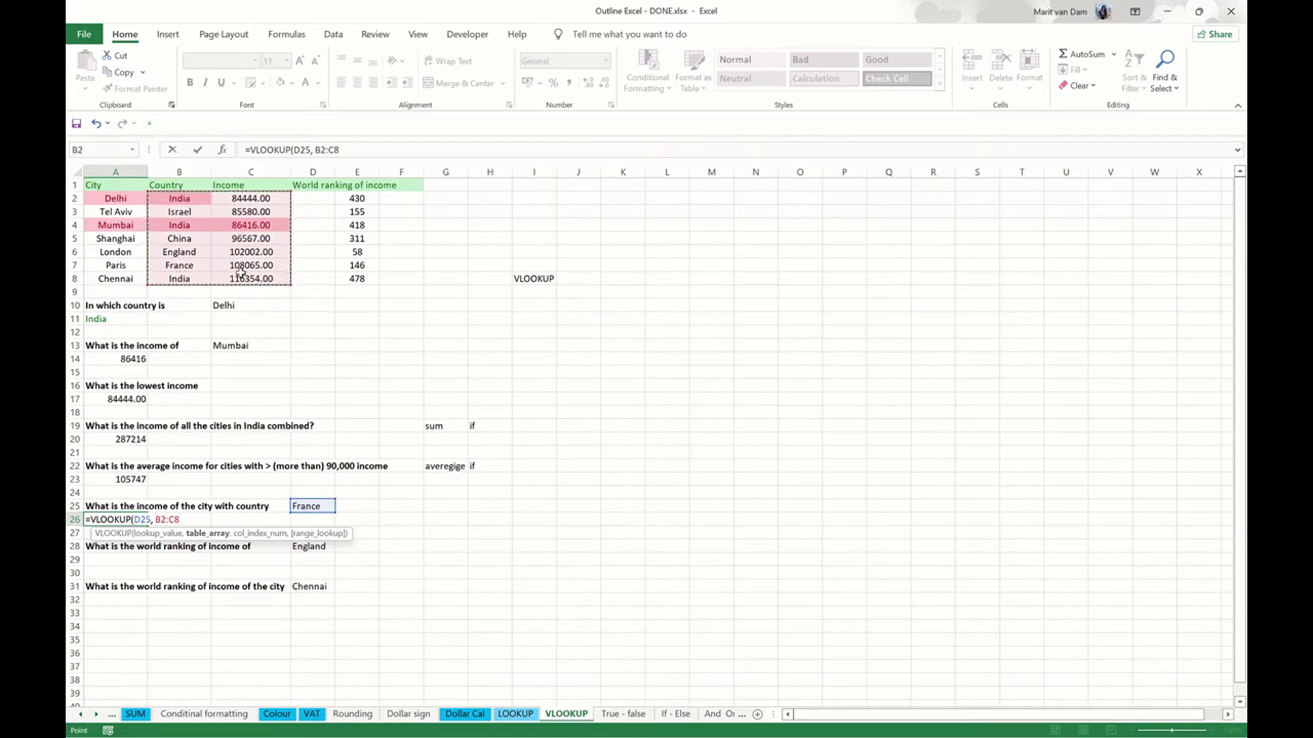
{"action": "type", "text": ","}
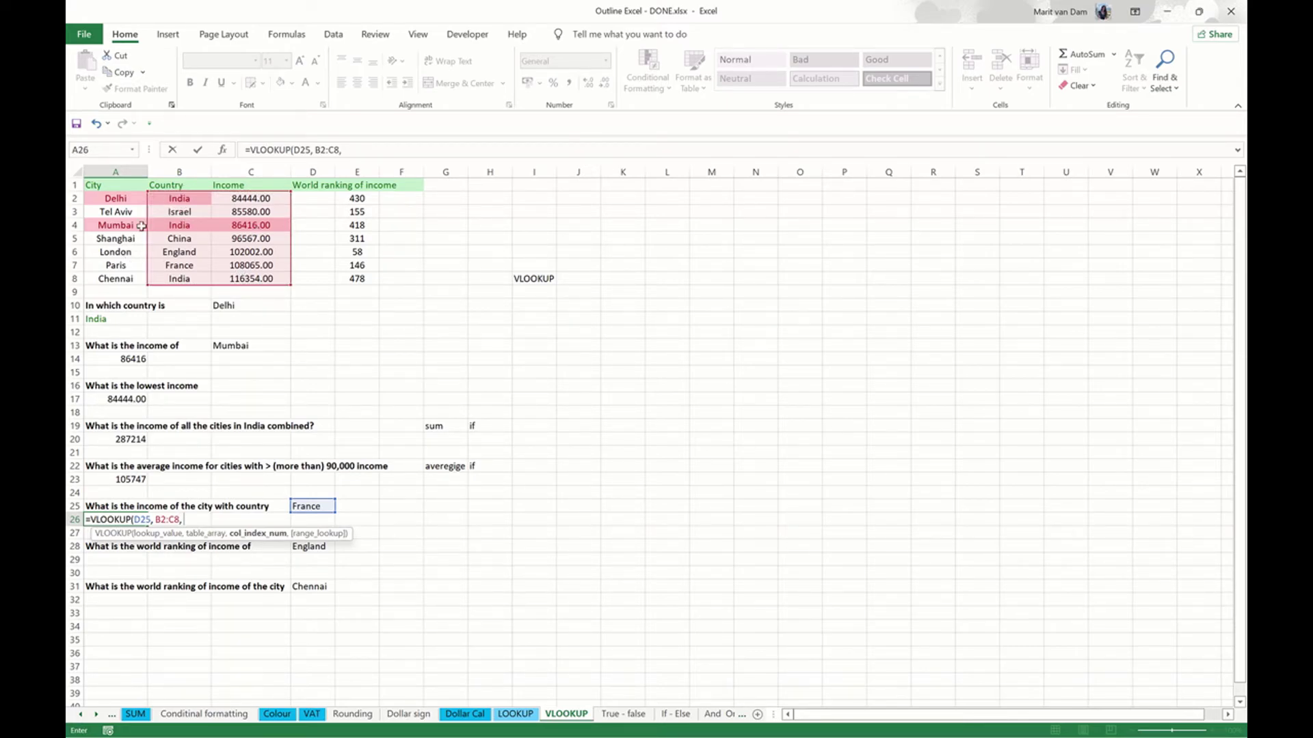
{"action": "type", "text": ", 0)"}
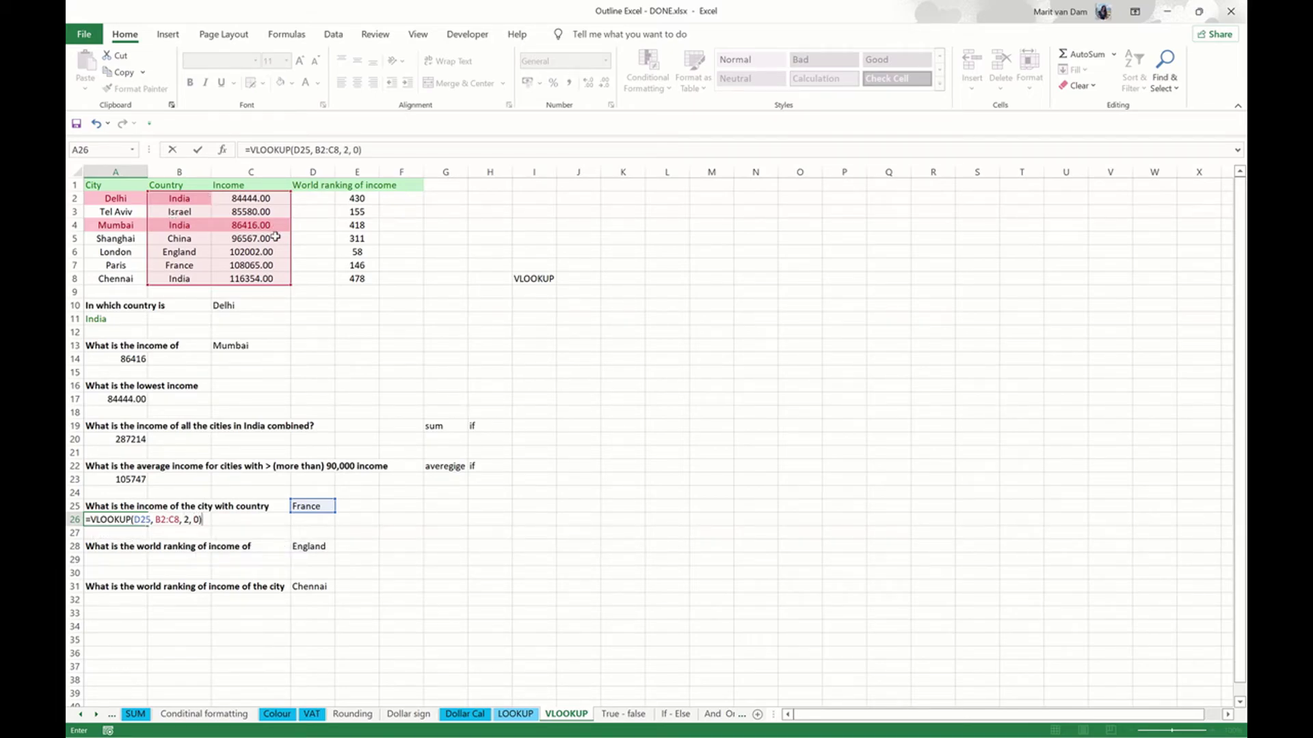
{"action": "key", "text": "Return"}
{"action": "key", "text": "Up"}
{"action": "left_click", "coordinate": [254, 267]}
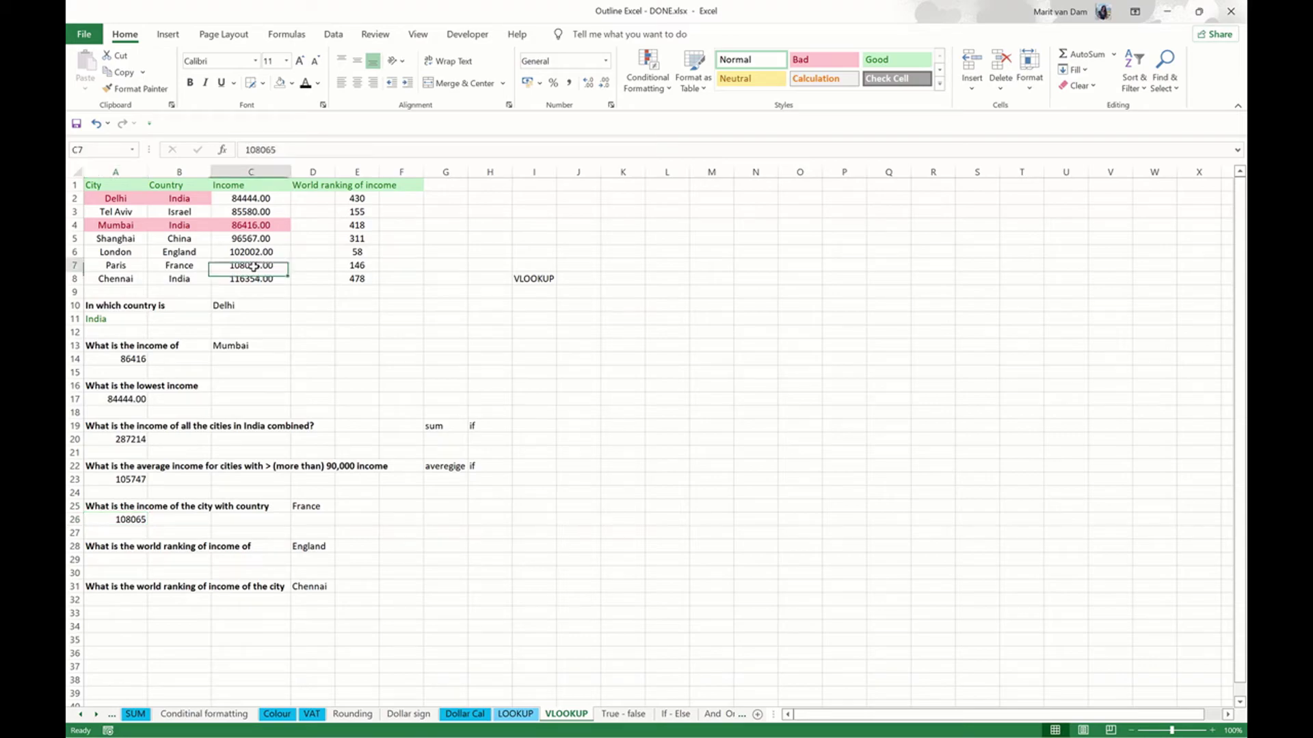
{"action": "left_click", "coordinate": [140, 519]}
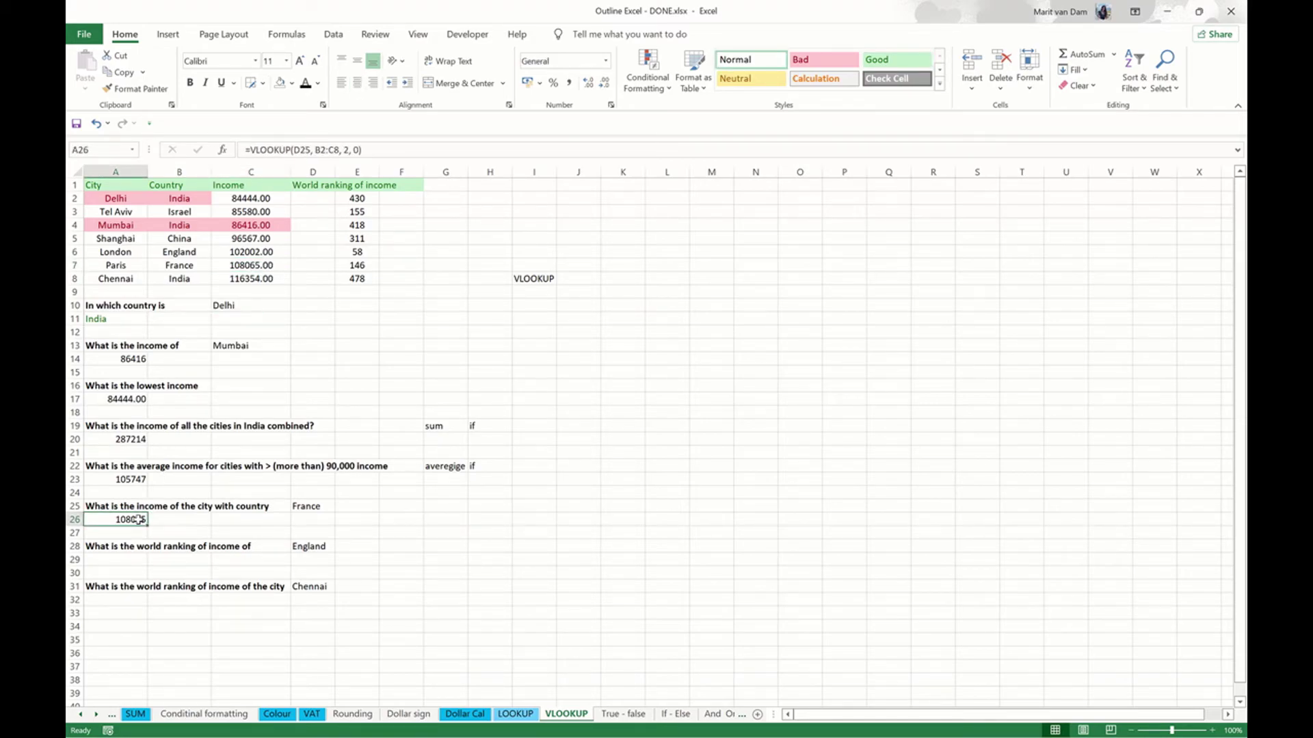
Step: Enter a VLOOKUP formula in A29 that finds the country from D28 in B2:E8, with column index 4 and range lookup 0
{"action": "key", "text": "Down"}
{"action": "key", "text": "Down"}
{"action": "key", "text": "Down"}
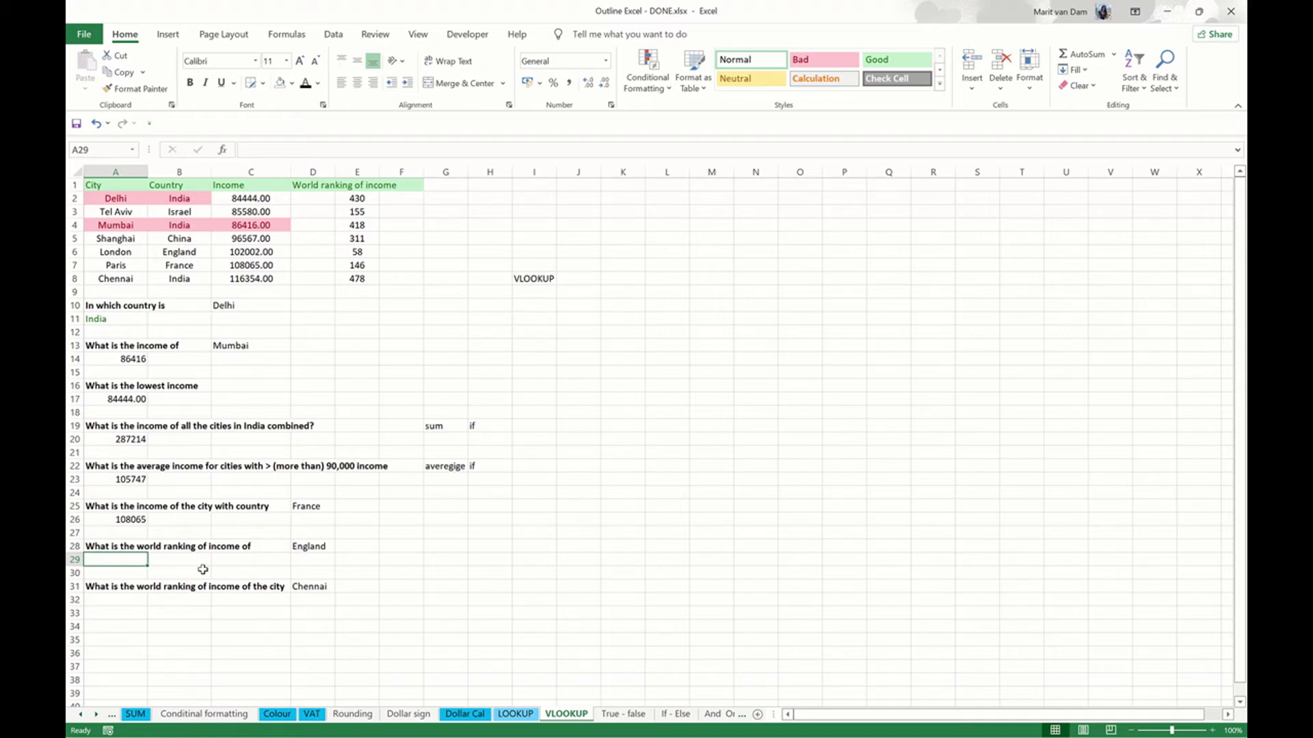
{"action": "left_click", "coordinate": [182, 265]}
{"action": "left_click", "coordinate": [184, 251]}
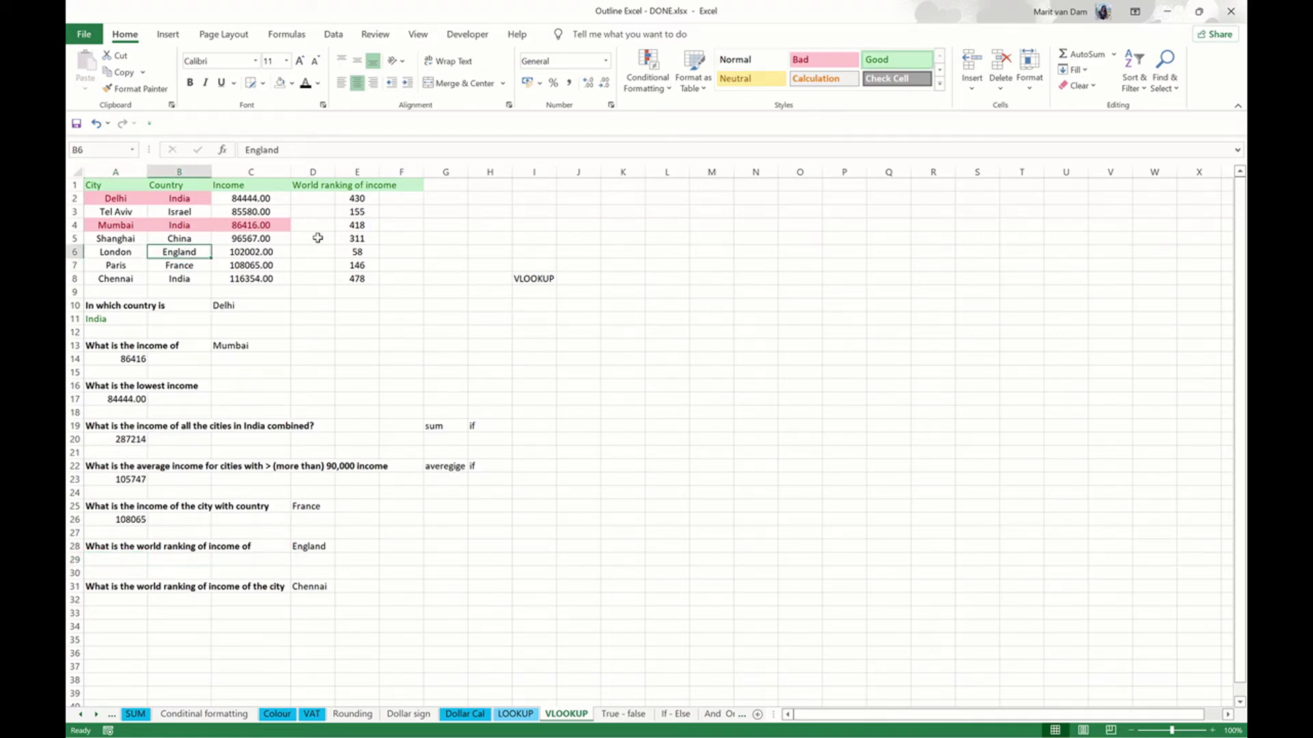
{"action": "left_click", "coordinate": [360, 251]}
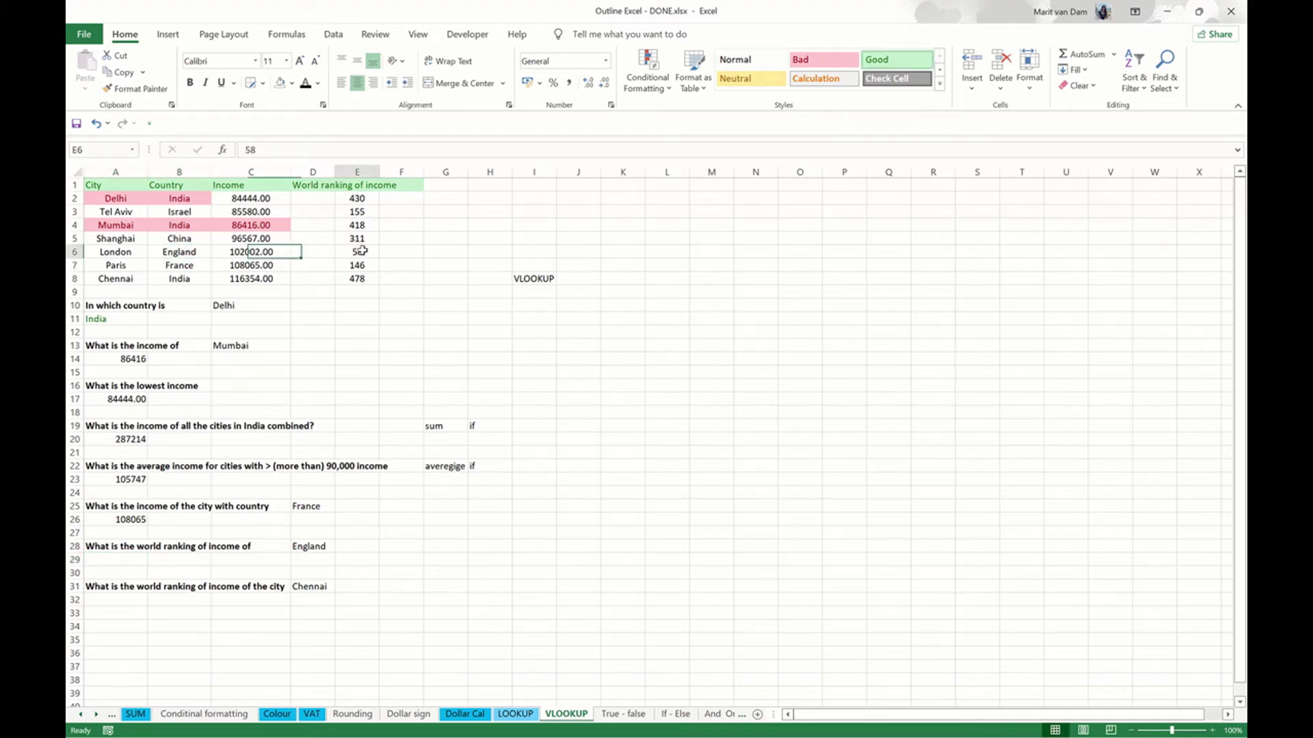
{"action": "left_click", "coordinate": [120, 561]}
{"action": "type", "text": "=VLOOKUP("}
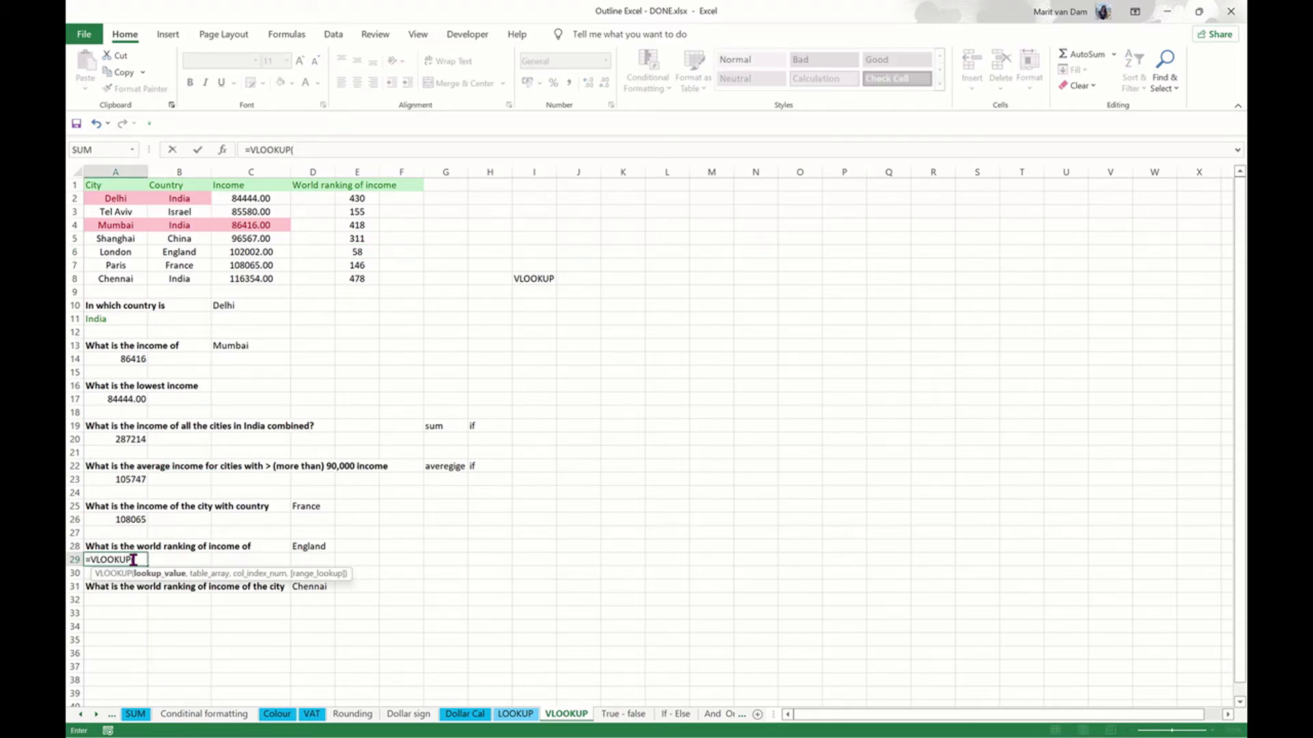
{"action": "left_click", "coordinate": [302, 546]}
{"action": "type", "text": ","}
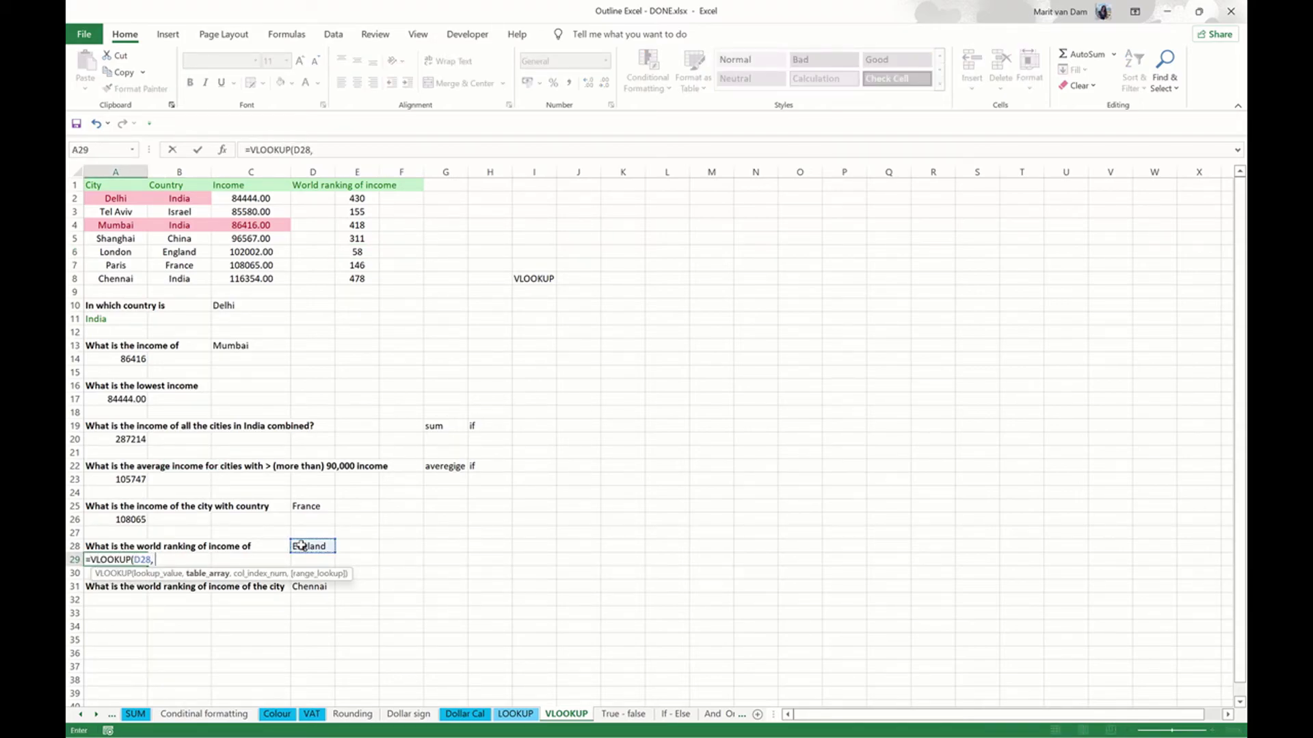
{"action": "left_click_drag", "start_coordinate": [193, 201], "coordinate": [374, 279]}
{"action": "type", "text": ","}
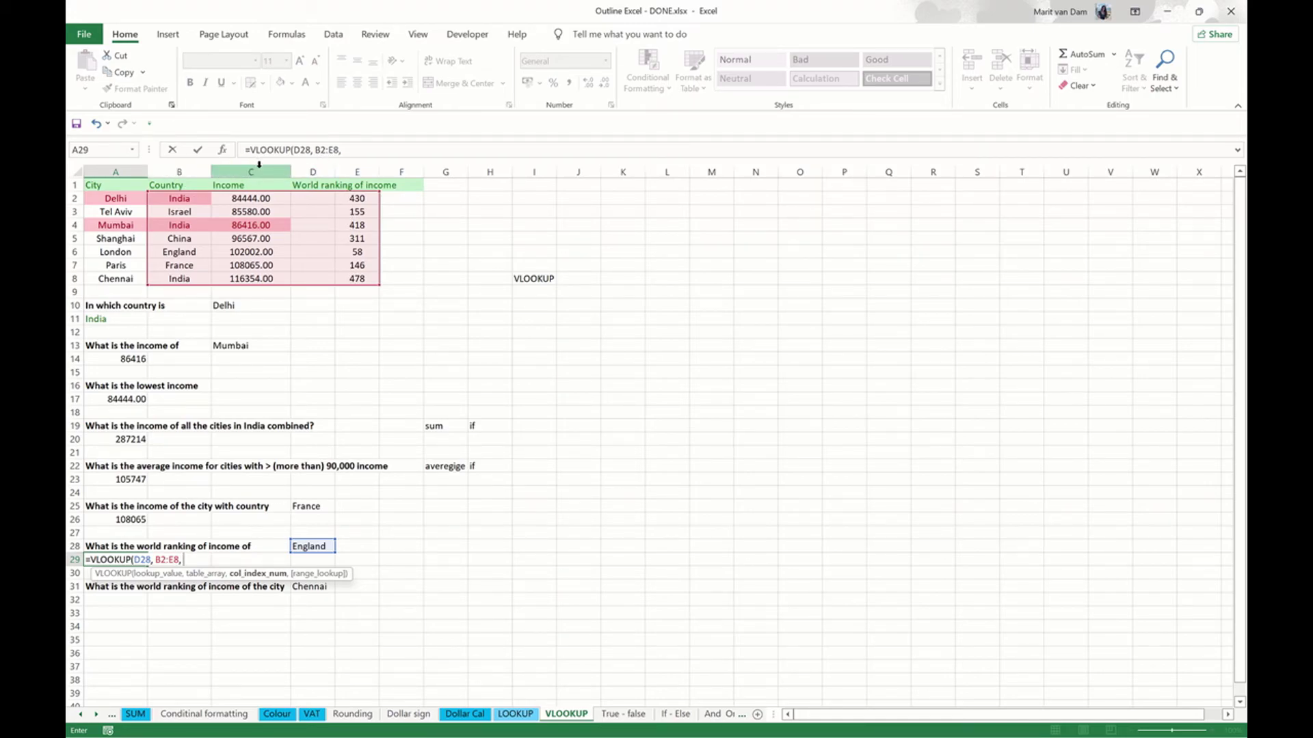
{"action": "type", "text": "4, 0)"}
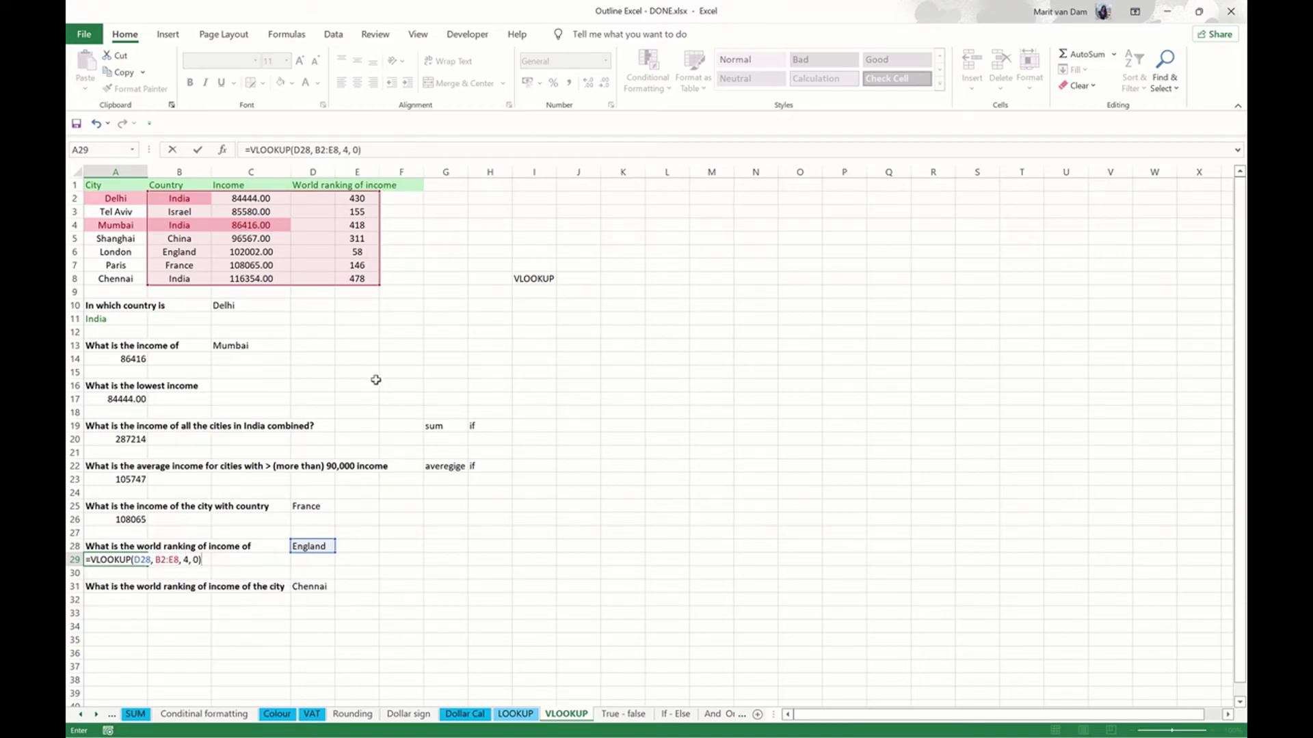
{"action": "key", "text": "Return"}
{"action": "key", "text": "Up"}
Step: Try column index 3 in the VLOOKUP formula in A29
{"action": "left_click", "coordinate": [359, 256]}
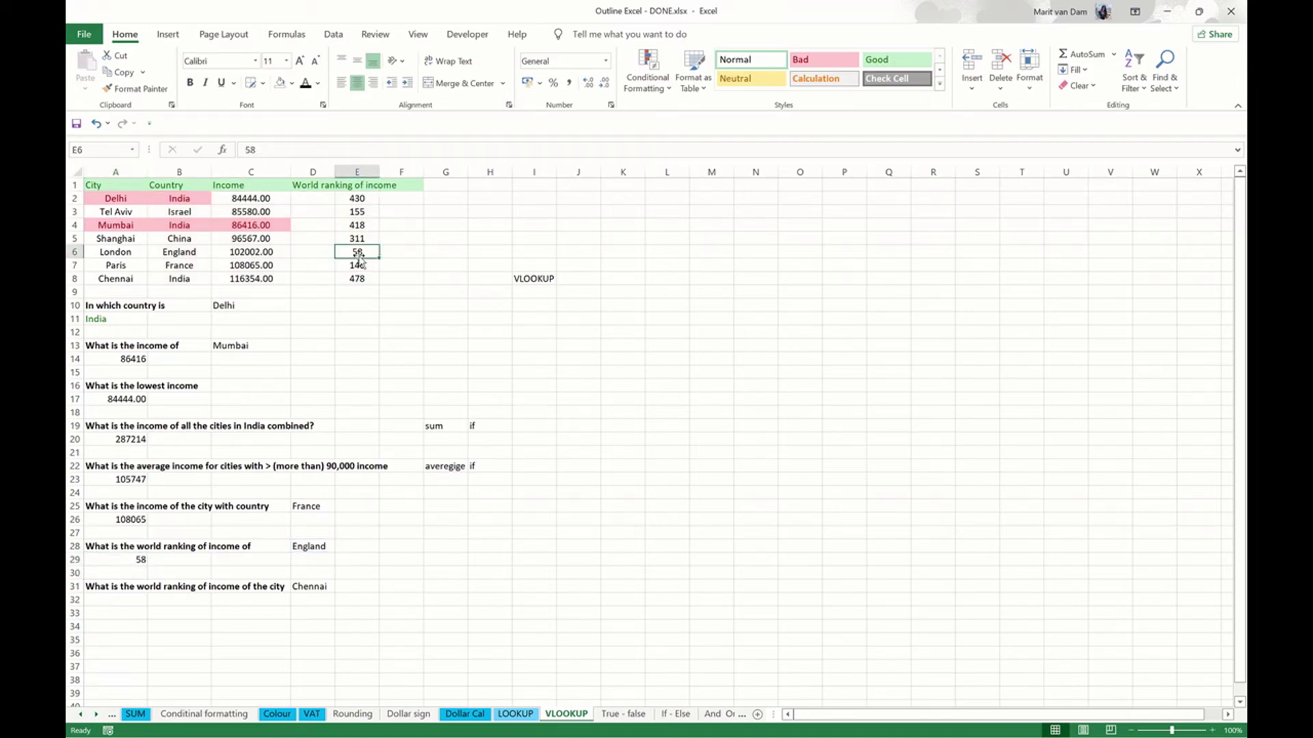
{"action": "left_click", "coordinate": [134, 558]}
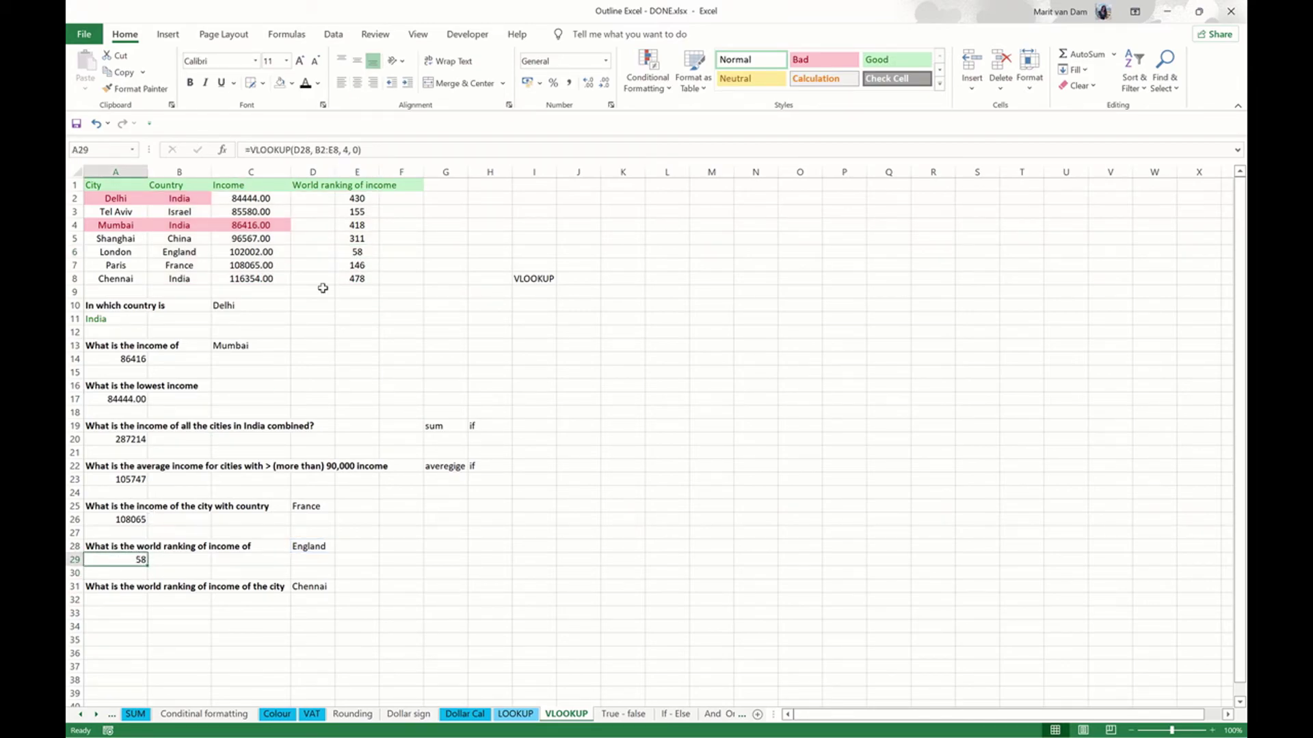
{"action": "left_click", "coordinate": [346, 149]}
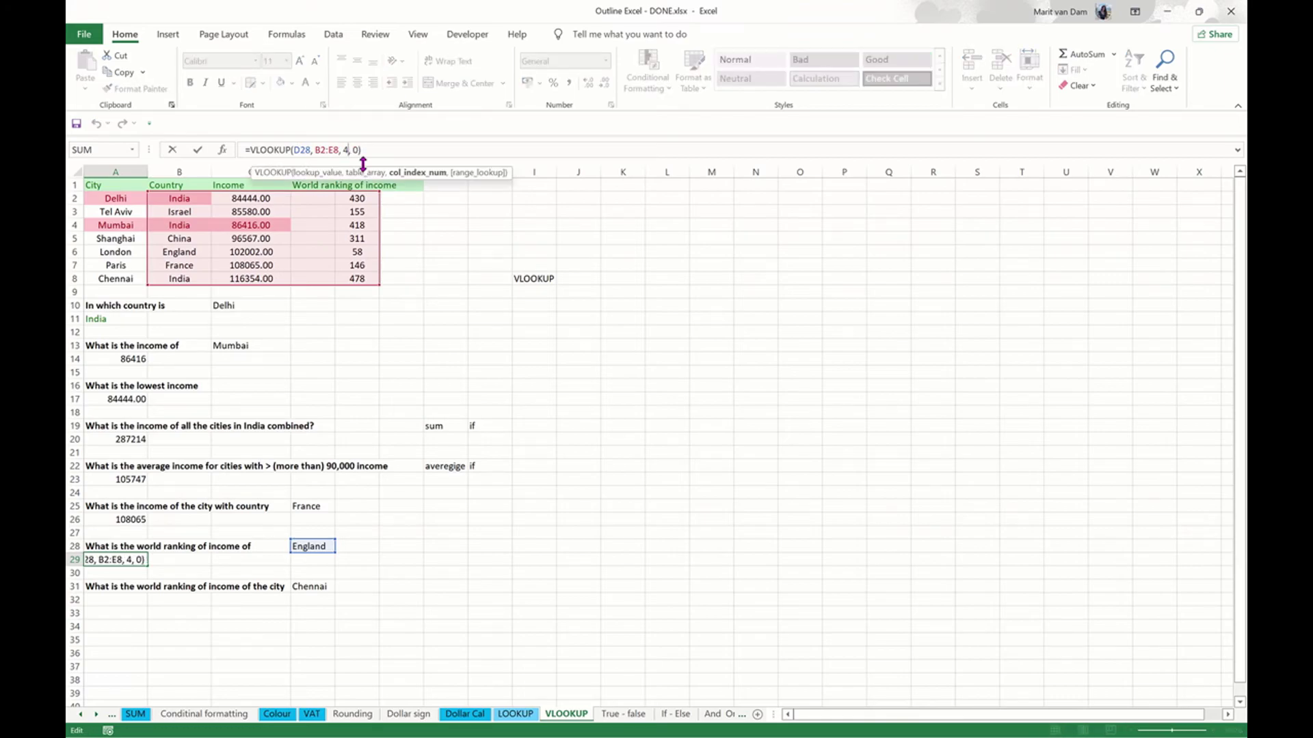
{"action": "key", "text": "Return"}
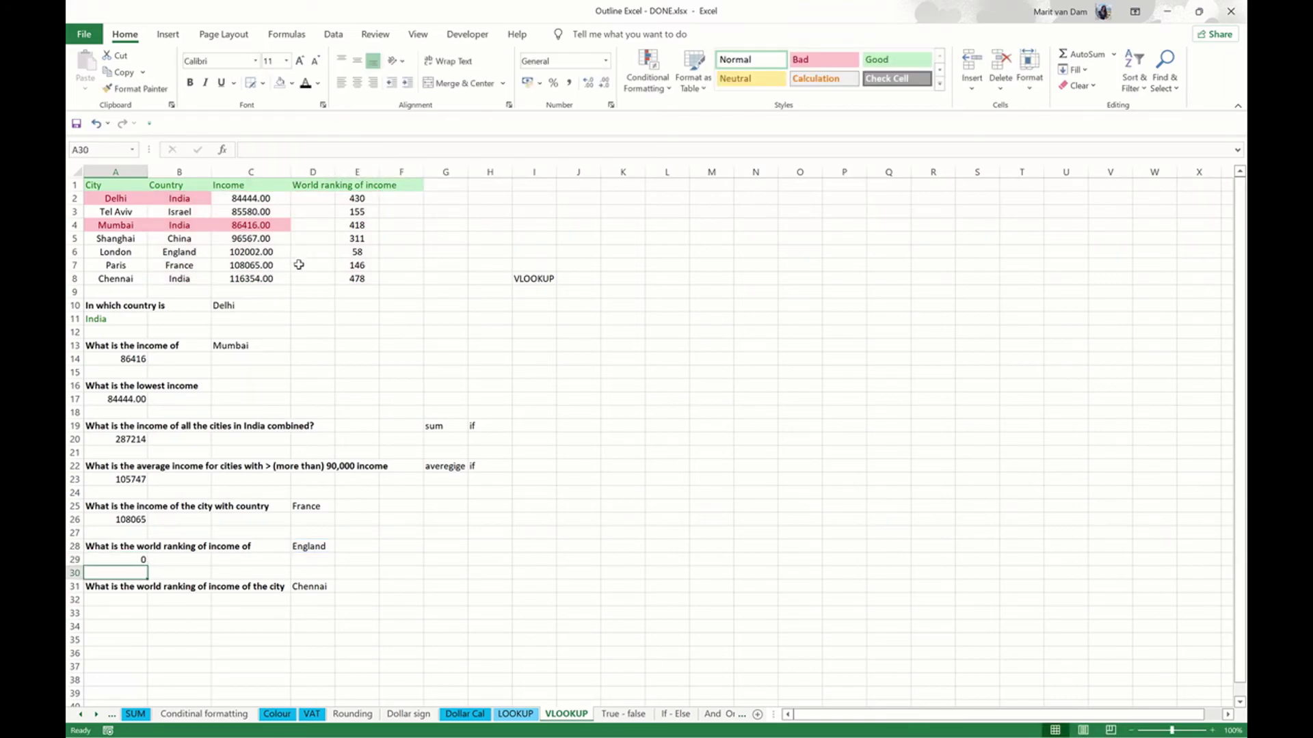
Step: Enter the test letter p in D6 of the empty column and clear it again
{"action": "left_click", "coordinate": [308, 251]}
{"action": "type", "text": "p"}
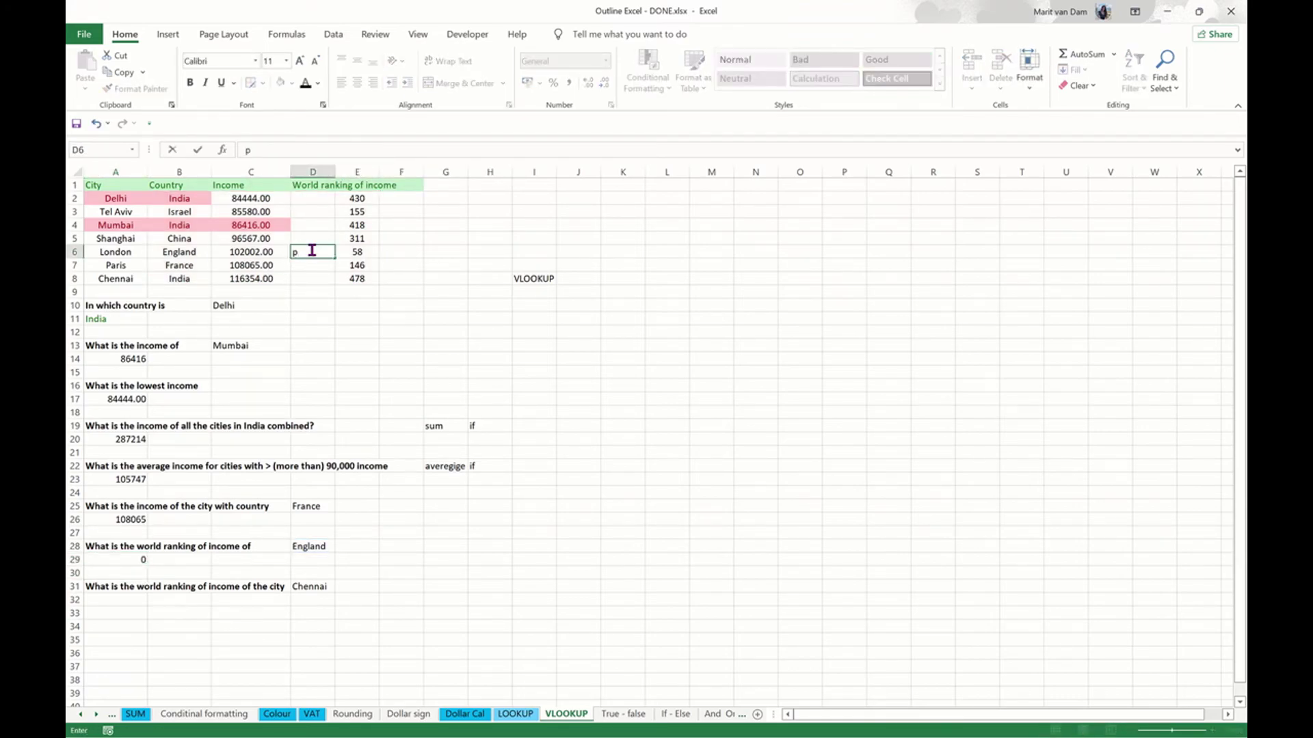
{"action": "key", "text": "ctrl+Return"}
{"action": "key", "text": "BackSpace"}
{"action": "key", "text": "Right"}
{"action": "key", "text": "Left"}
{"action": "key", "text": "Right"}
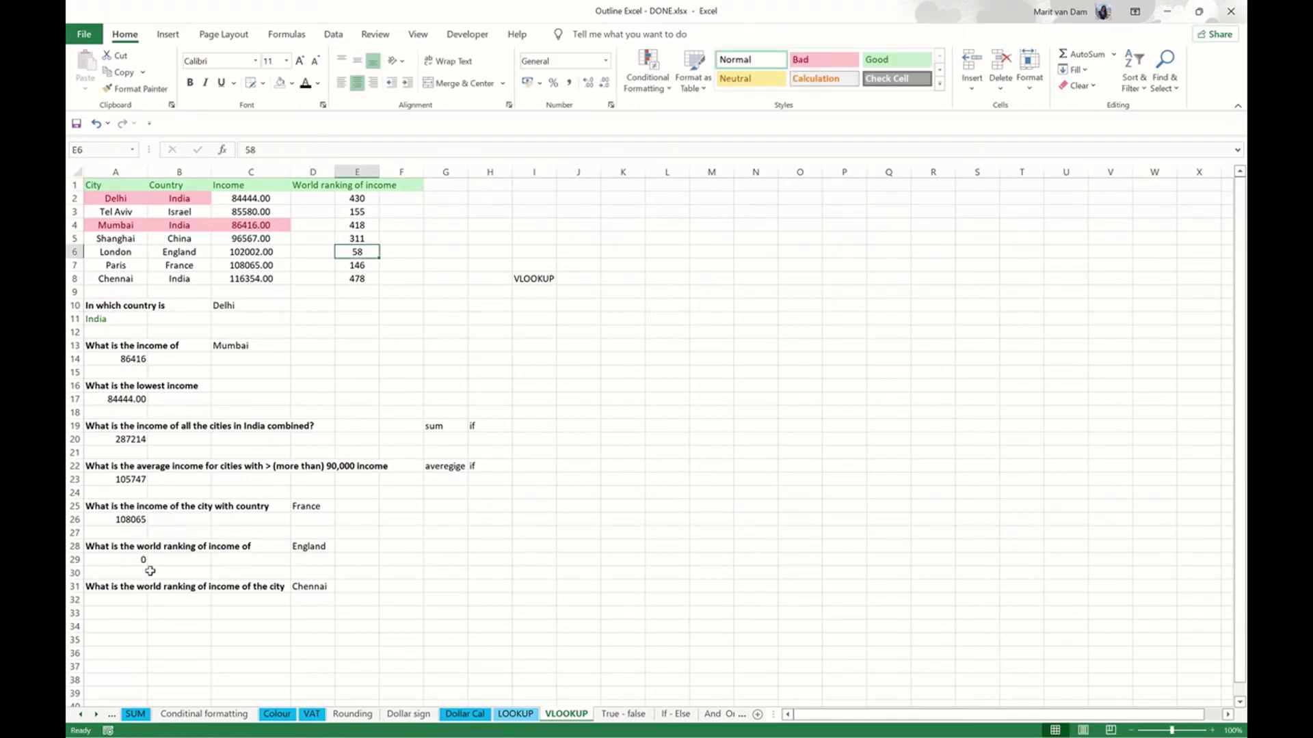
Step: Set the column index of the VLOOKUP formula in A29 back to 4
{"action": "left_click", "coordinate": [140, 561]}
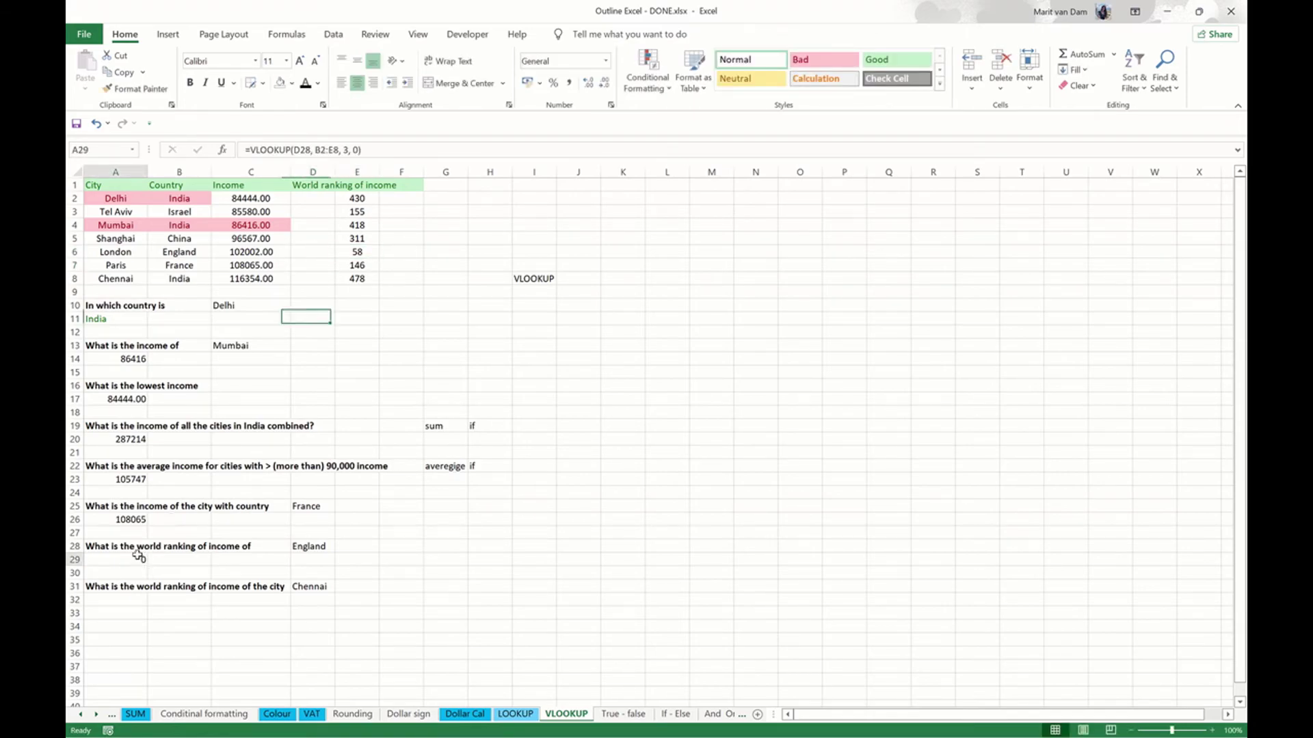
{"action": "left_click", "coordinate": [347, 150]}
{"action": "key", "text": "Return"}
{"action": "left_click_drag", "start_coordinate": [312, 186], "coordinate": [312, 292]}
{"action": "left_click", "coordinate": [405, 330]}
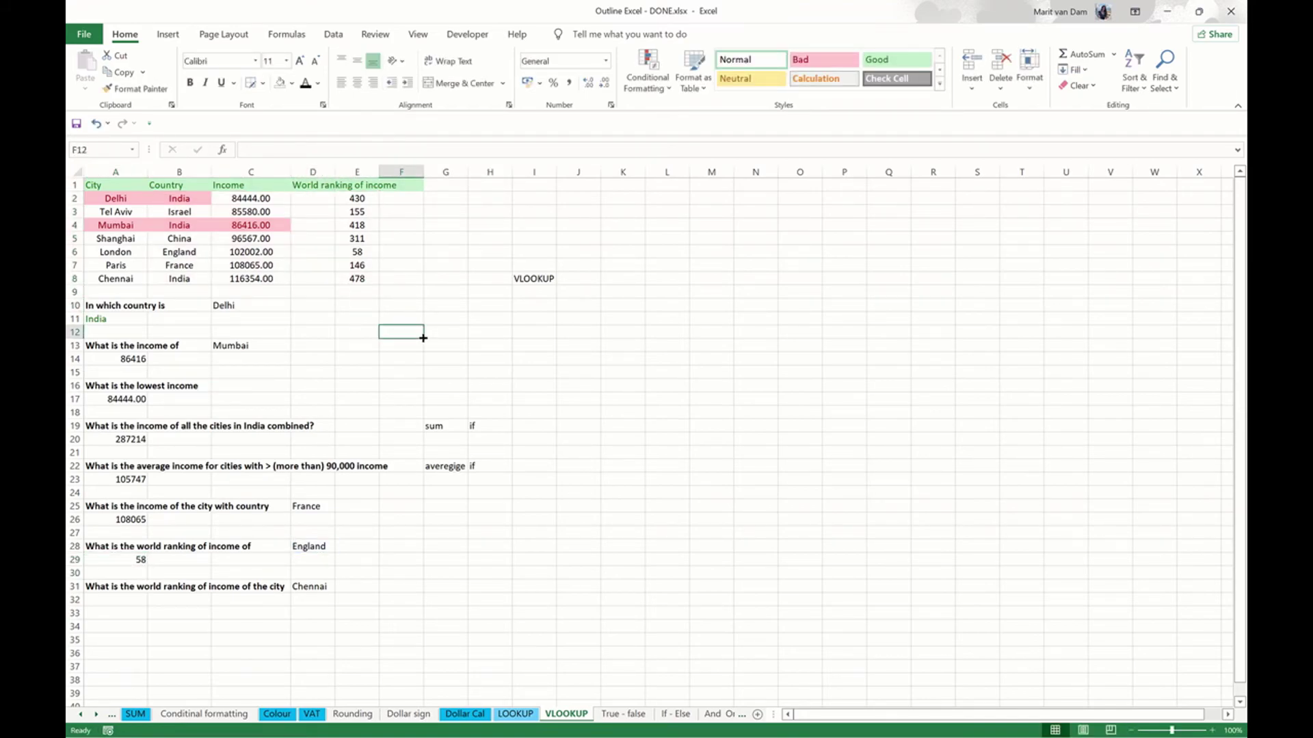
Step: Enter a VLOOKUP formula in A32 that finds the city from D31 in A2:E8, with column index 5 and range lookup 0
{"action": "left_click", "coordinate": [140, 603]}
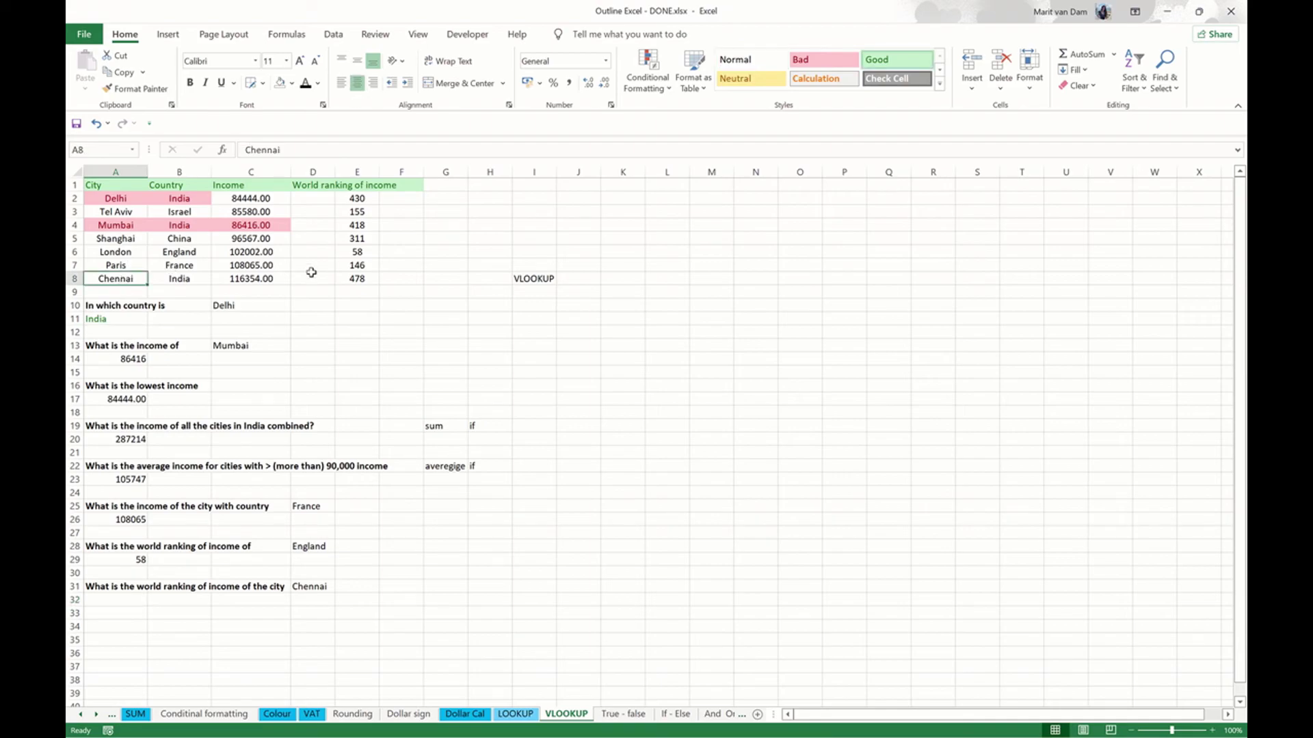
{"action": "left_click", "coordinate": [356, 282]}
{"action": "left_click", "coordinate": [123, 599]}
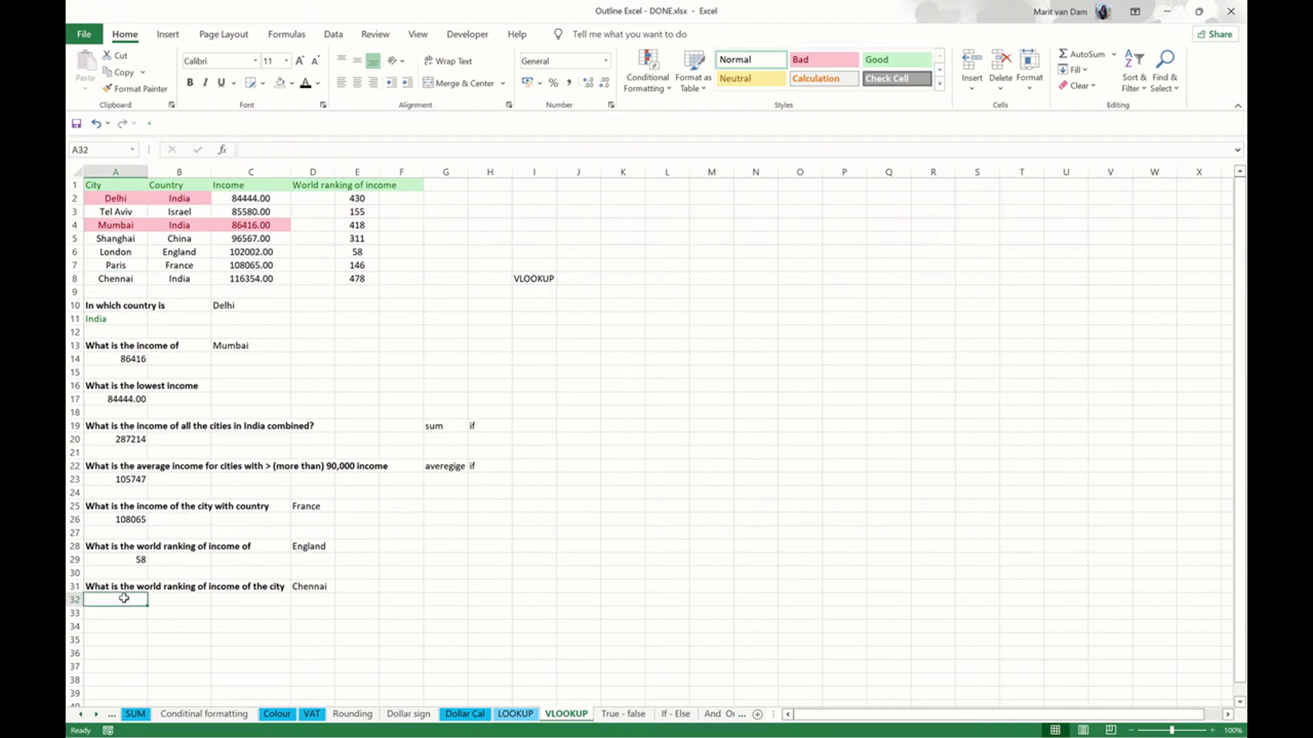
{"action": "type", "text": "=VL"}
{"action": "key", "text": "Tab"}
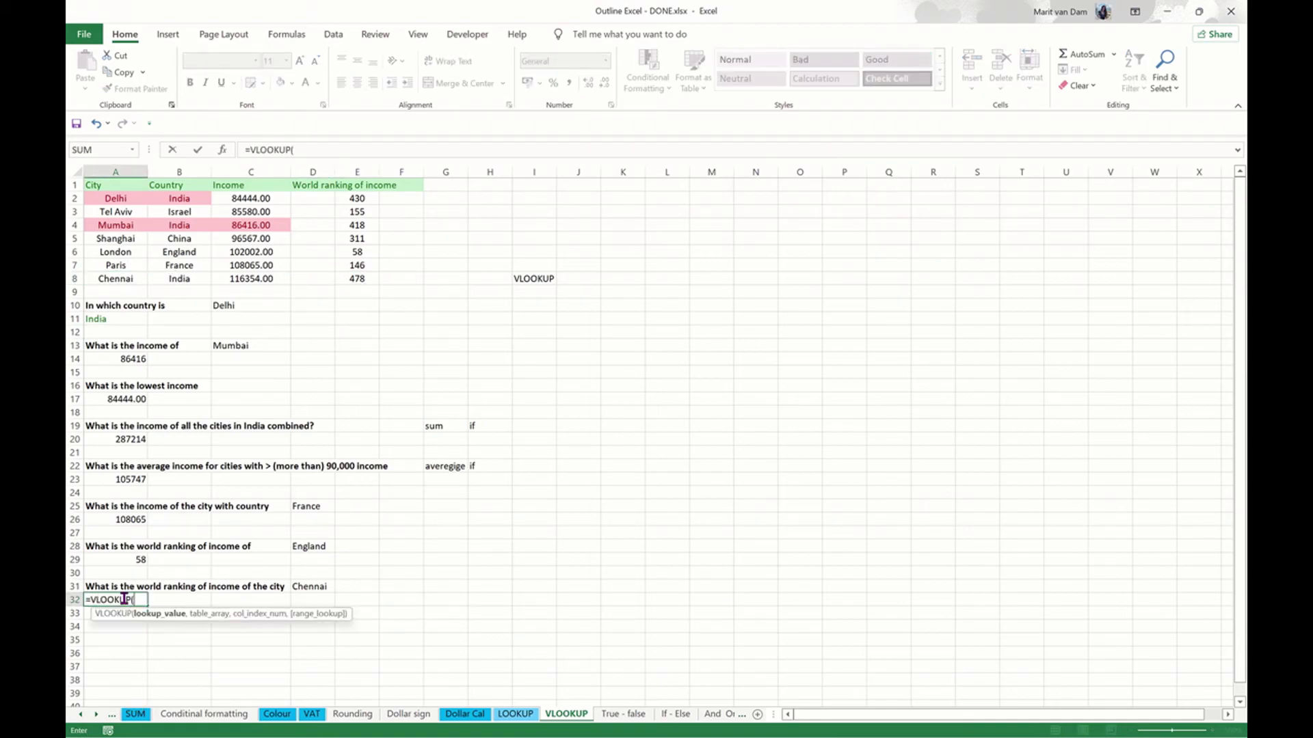
{"action": "left_click", "coordinate": [308, 587]}
{"action": "type", "text": ","}
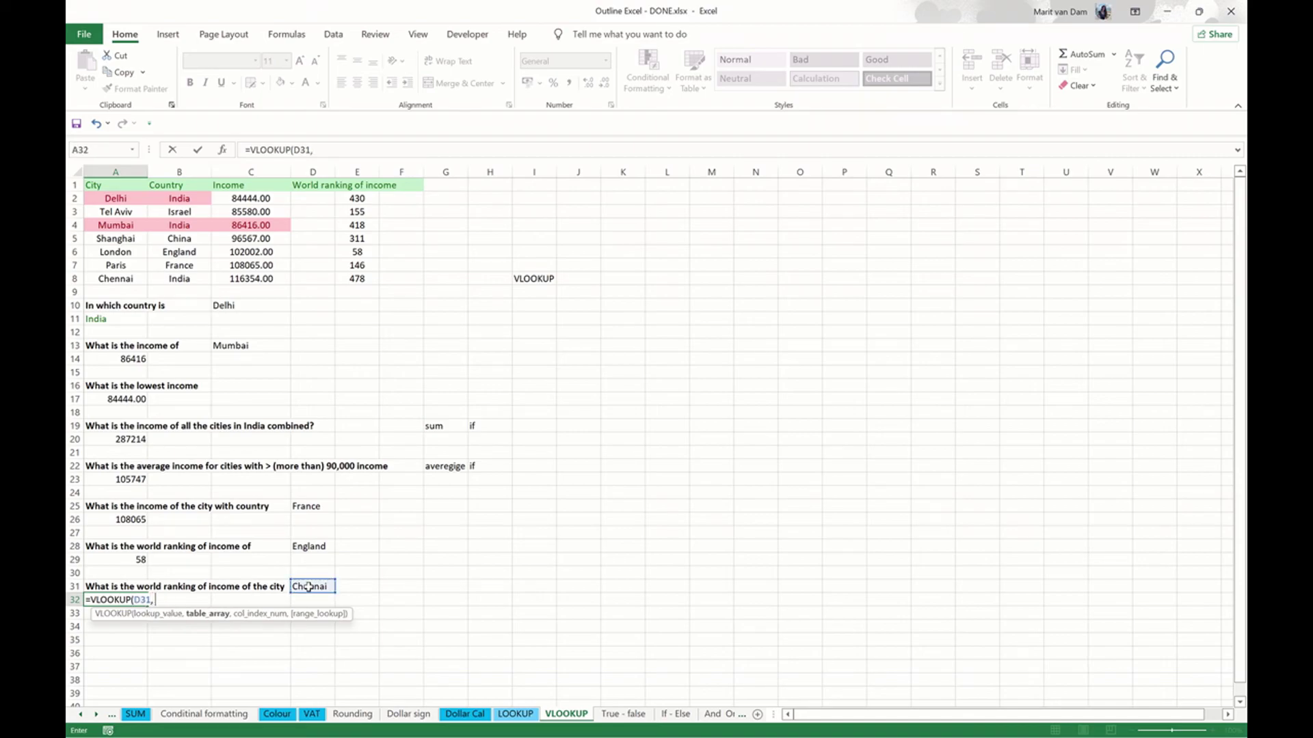
{"action": "left_click", "coordinate": [117, 197]}
{"action": "left_click_drag", "start_coordinate": [192, 222], "coordinate": [355, 281]}
{"action": "type", "text": ","}
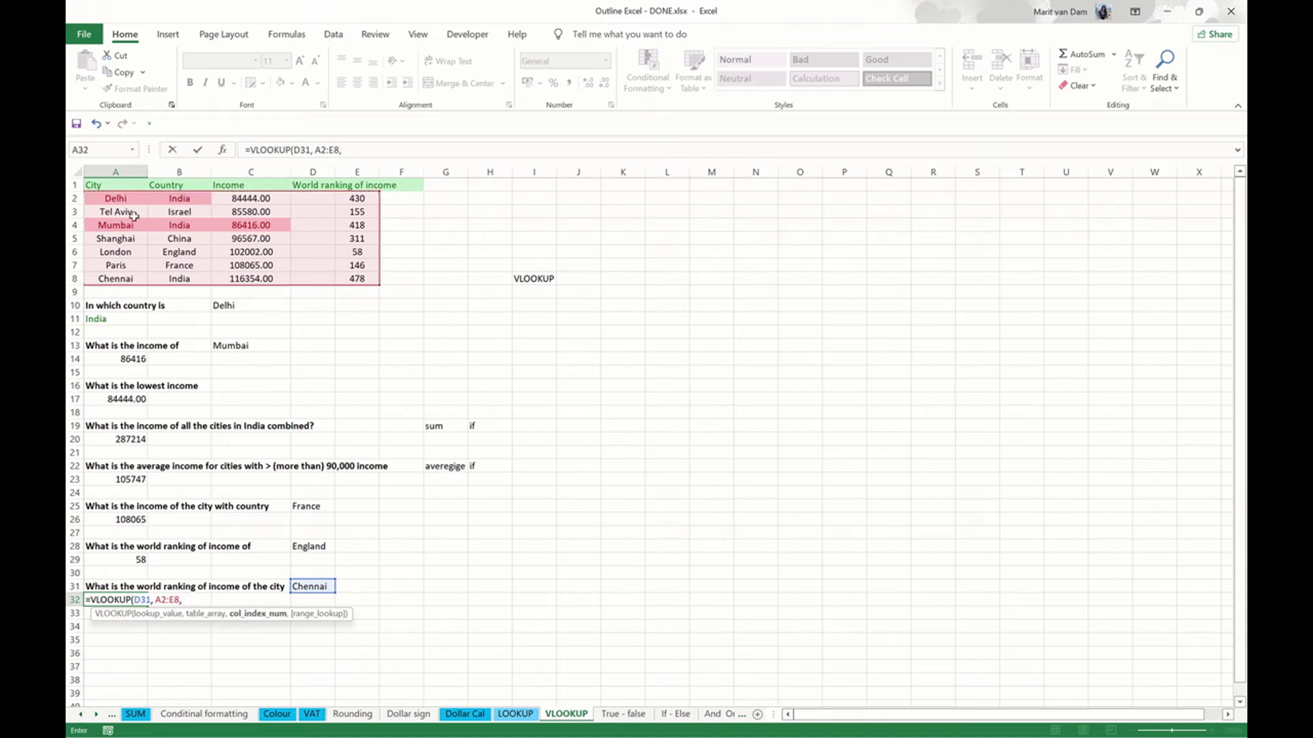
{"action": "type", "text": " 5, 0"}
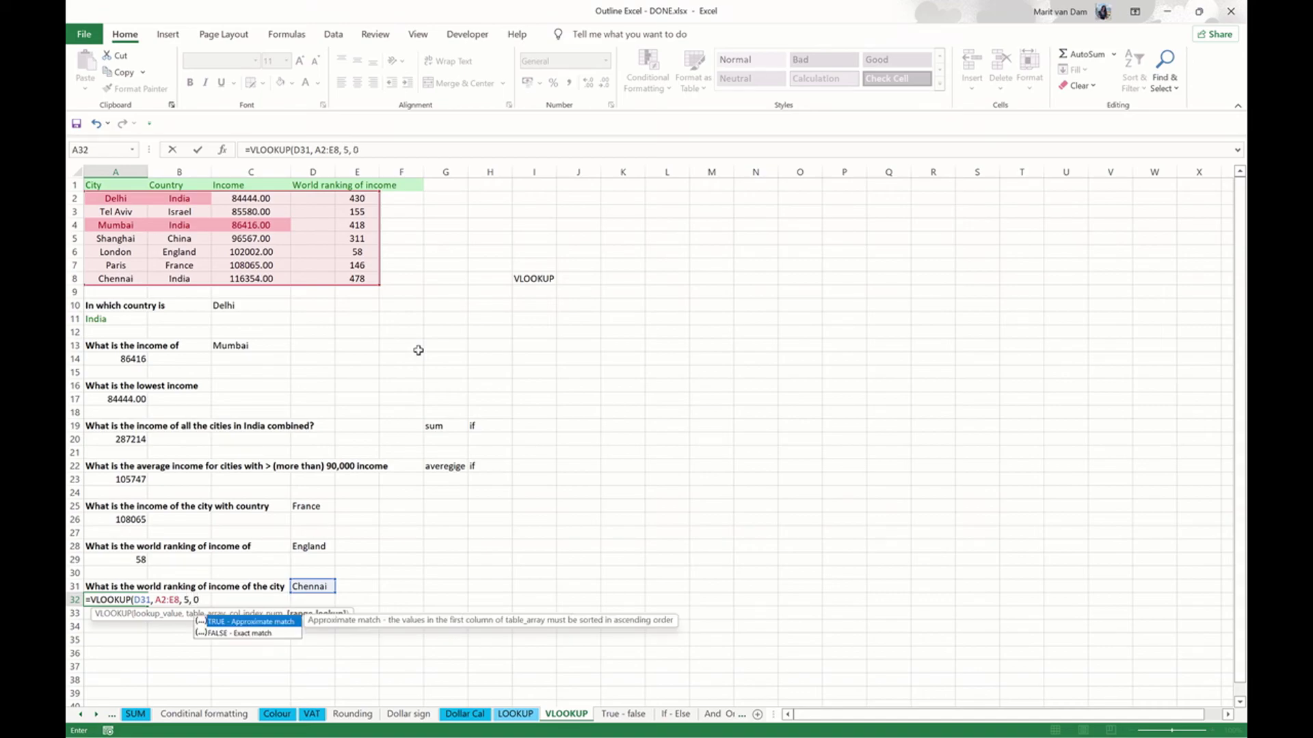
{"action": "type", "text": ")"}
{"action": "key", "text": "ctrl+Return"}
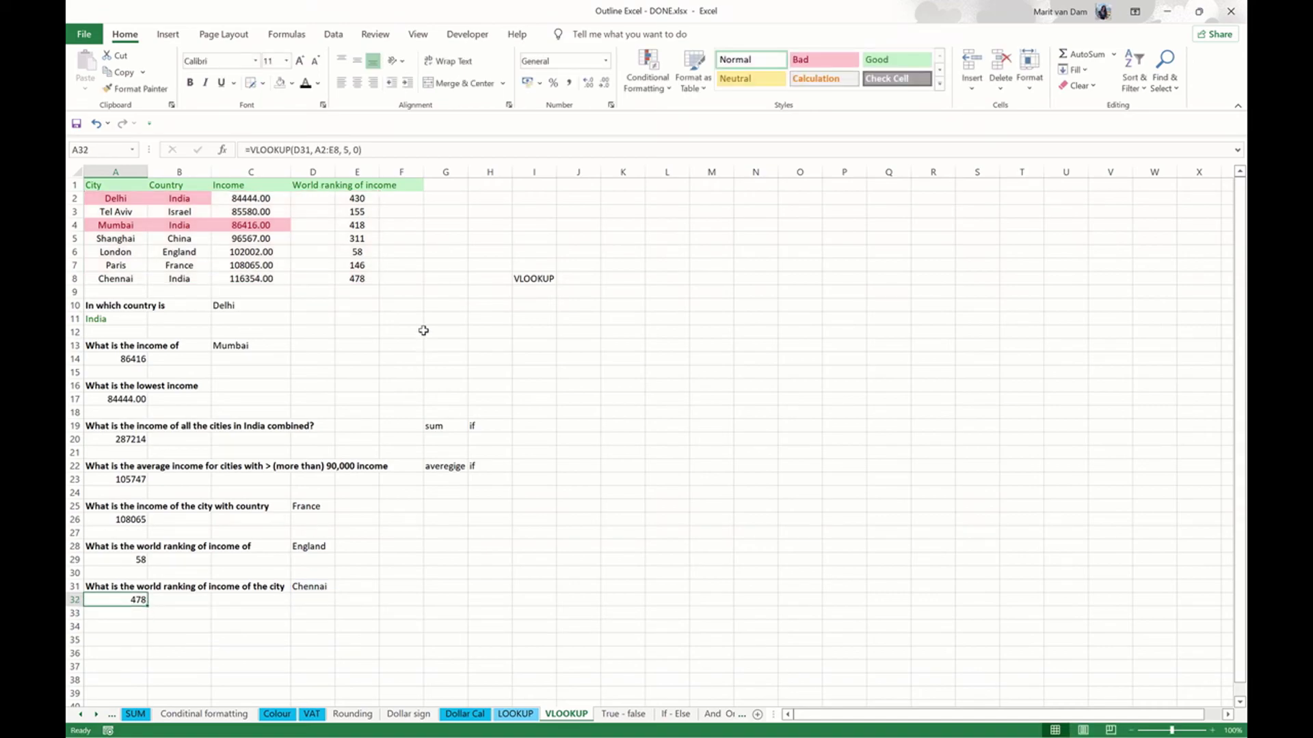
{"action": "left_click", "coordinate": [359, 292]}
{"action": "left_click", "coordinate": [359, 280]}
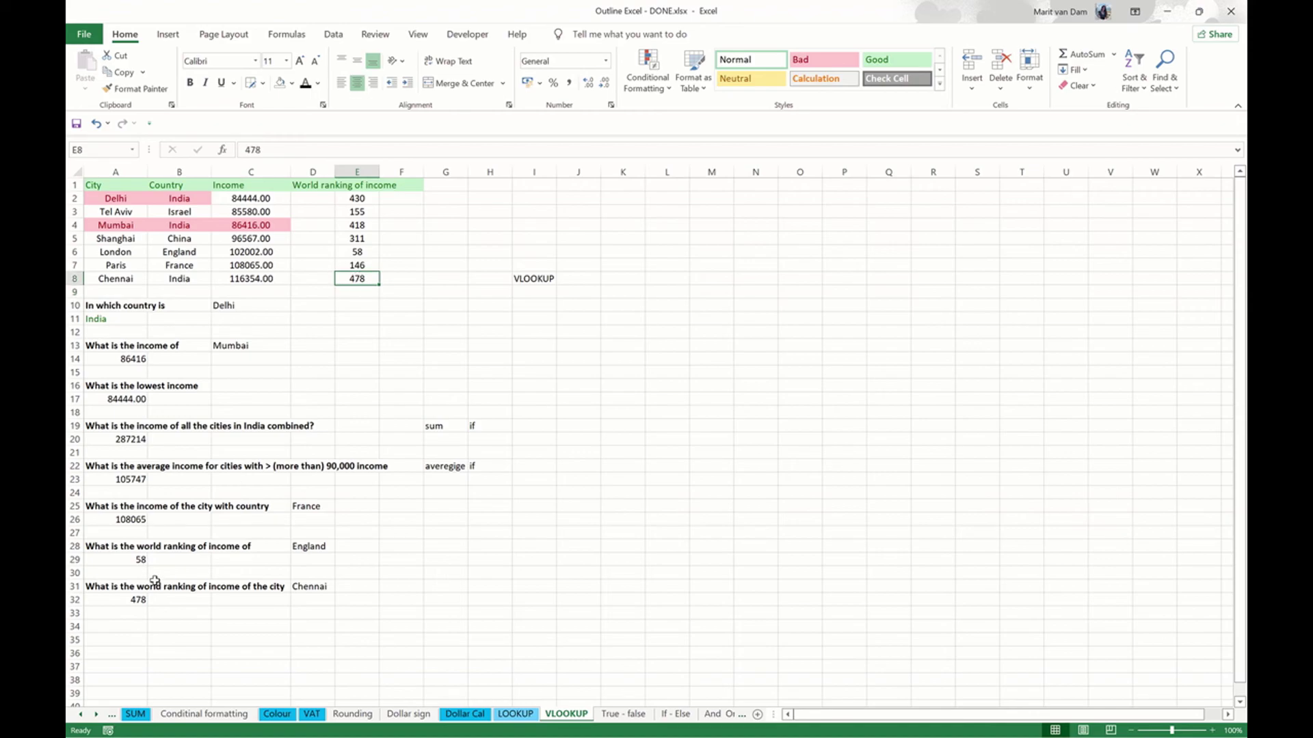
{"action": "left_click", "coordinate": [131, 599]}
{"action": "left_click", "coordinate": [339, 611]}
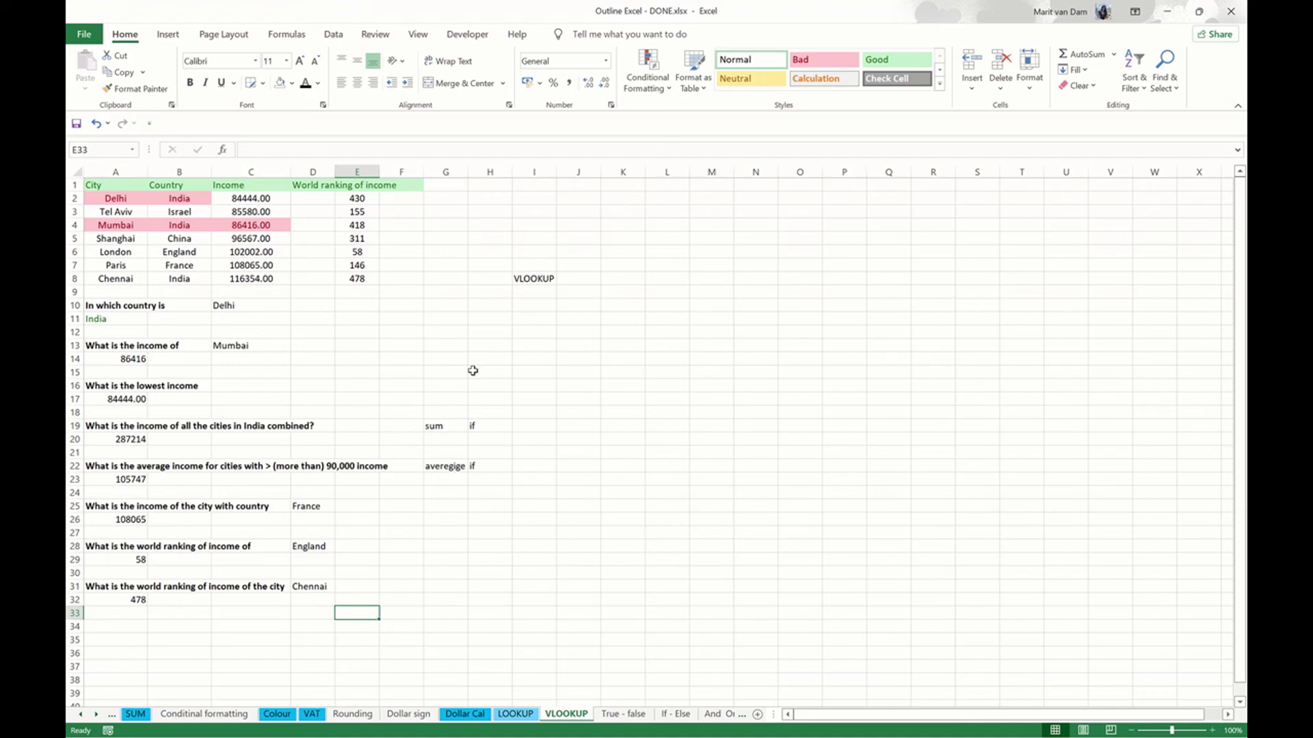
{"action": "left_click", "coordinate": [402, 317]}
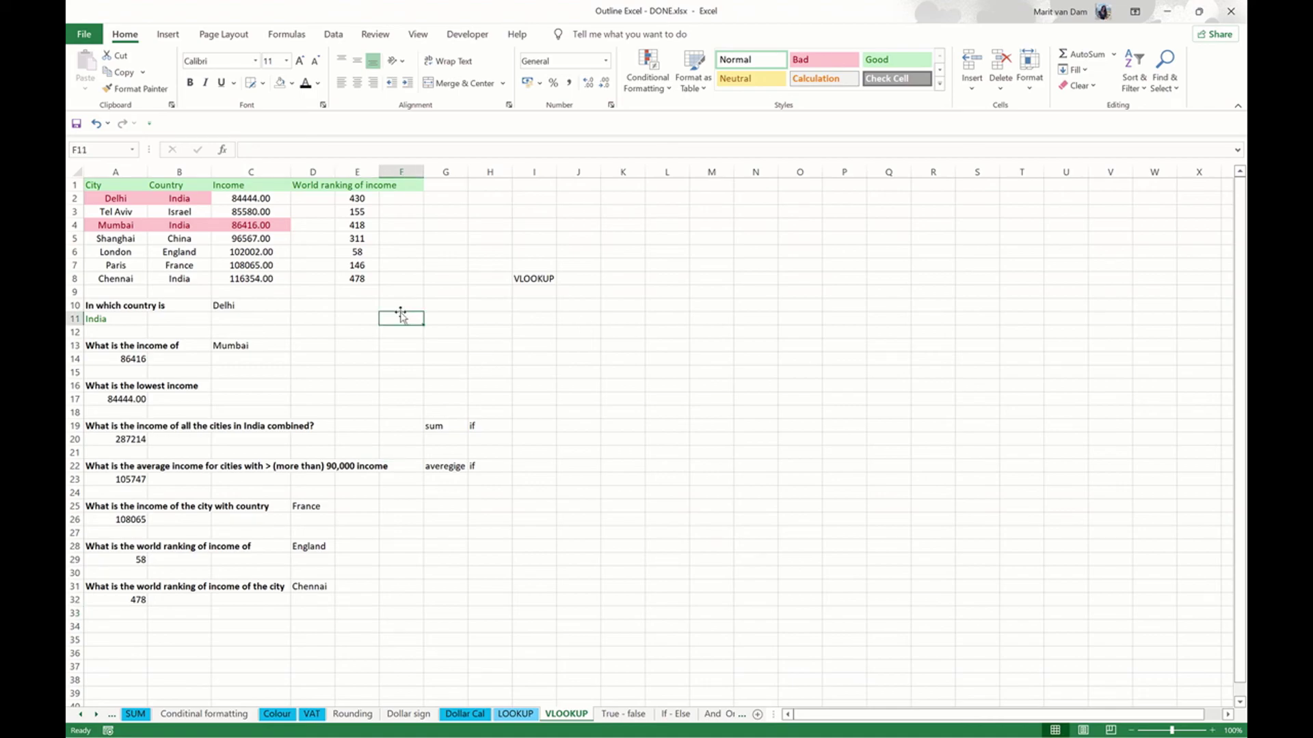
{"action": "left_click", "coordinate": [741, 345]}
{"action": "left_click", "coordinate": [536, 349]}
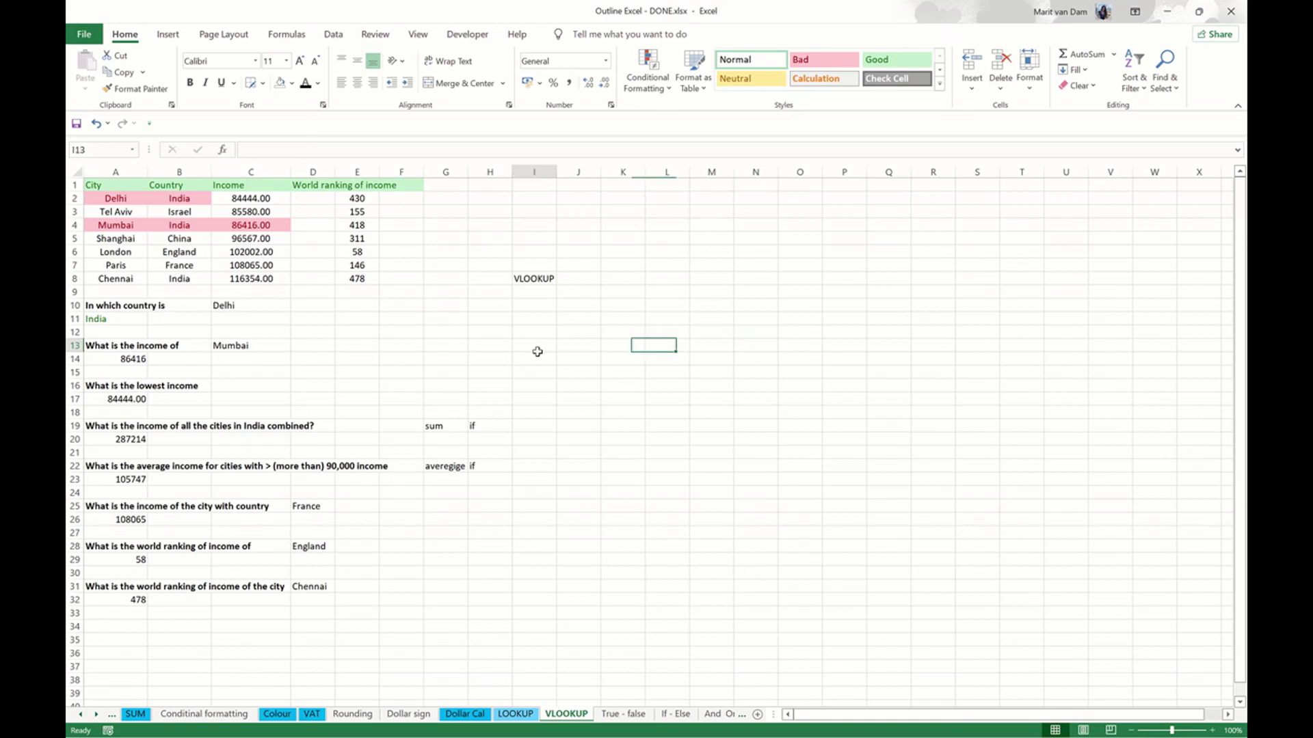
{"action": "left_click", "coordinate": [397, 360]}
{"action": "left_click", "coordinate": [548, 381]}
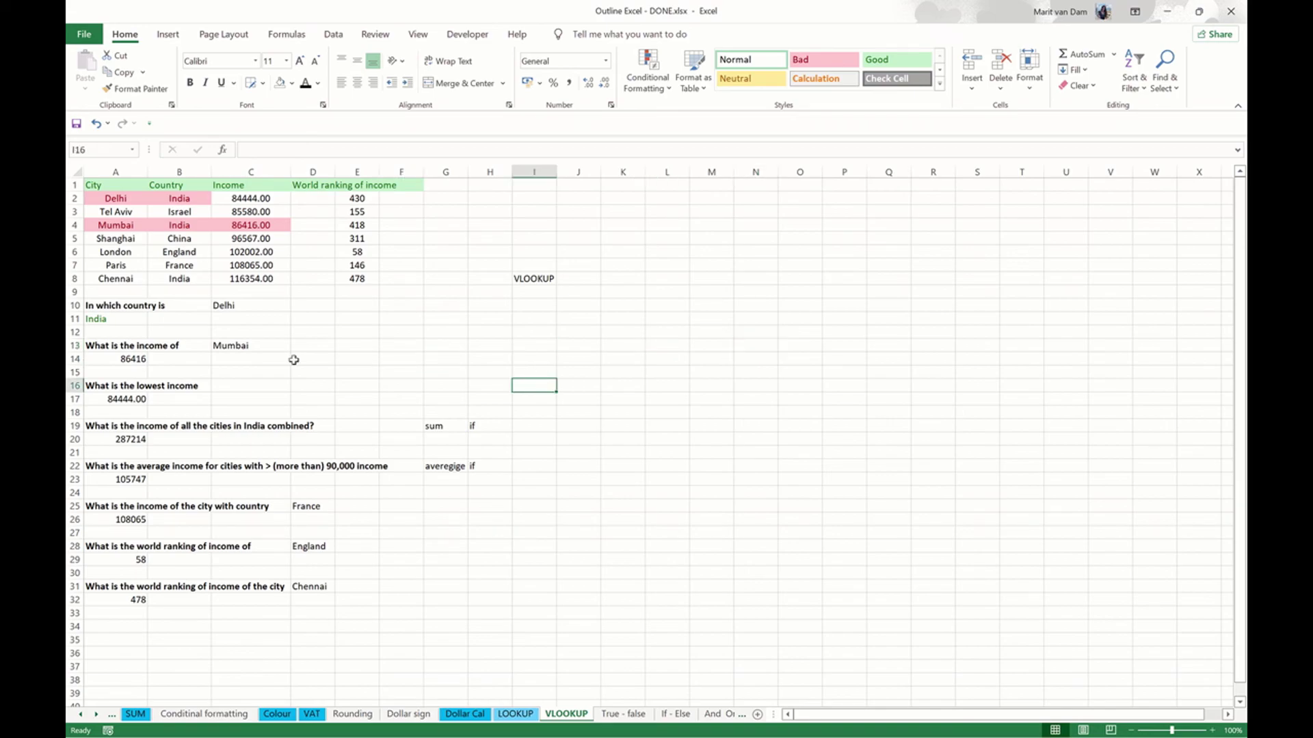
Step: Lock the table range in the VLOOKUP formula in A12 of the LOOKUP sheet with dollar signs
{"action": "left_click", "coordinate": [699, 303]}
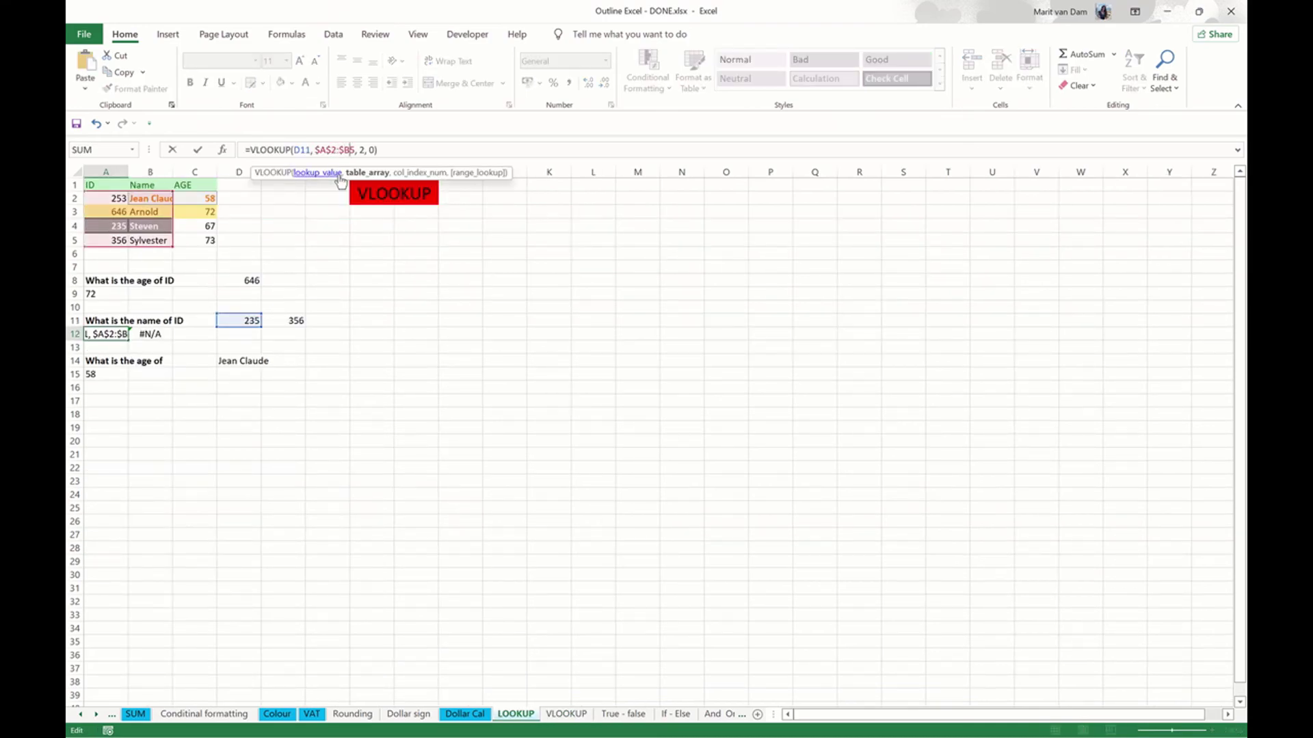
{"action": "key", "text": "Return"}
{"action": "left_click", "coordinate": [115, 330]}
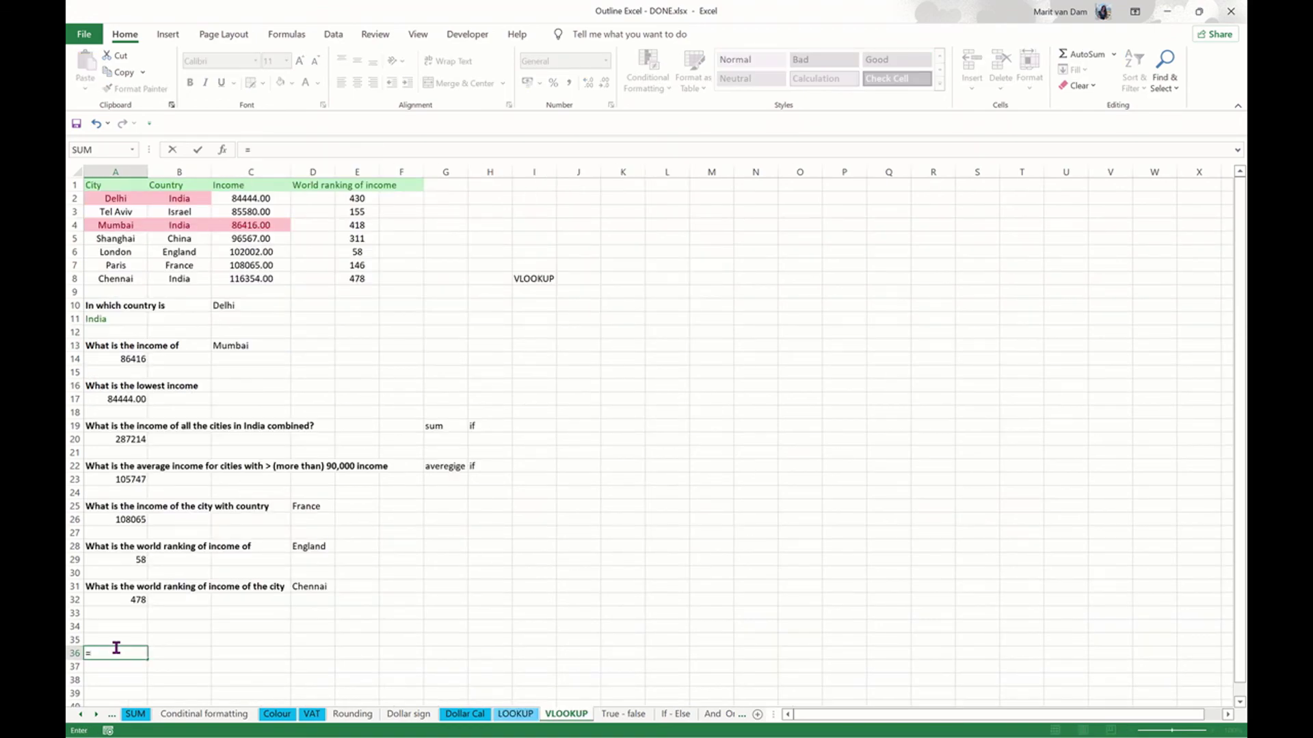
Step: Try a VLOOKUP formula in A36 of the VLOOKUP sheet that looks up C7 in A2:C8 with column index 3 and range lookup 0
{"action": "type", "text": "Vlook"}
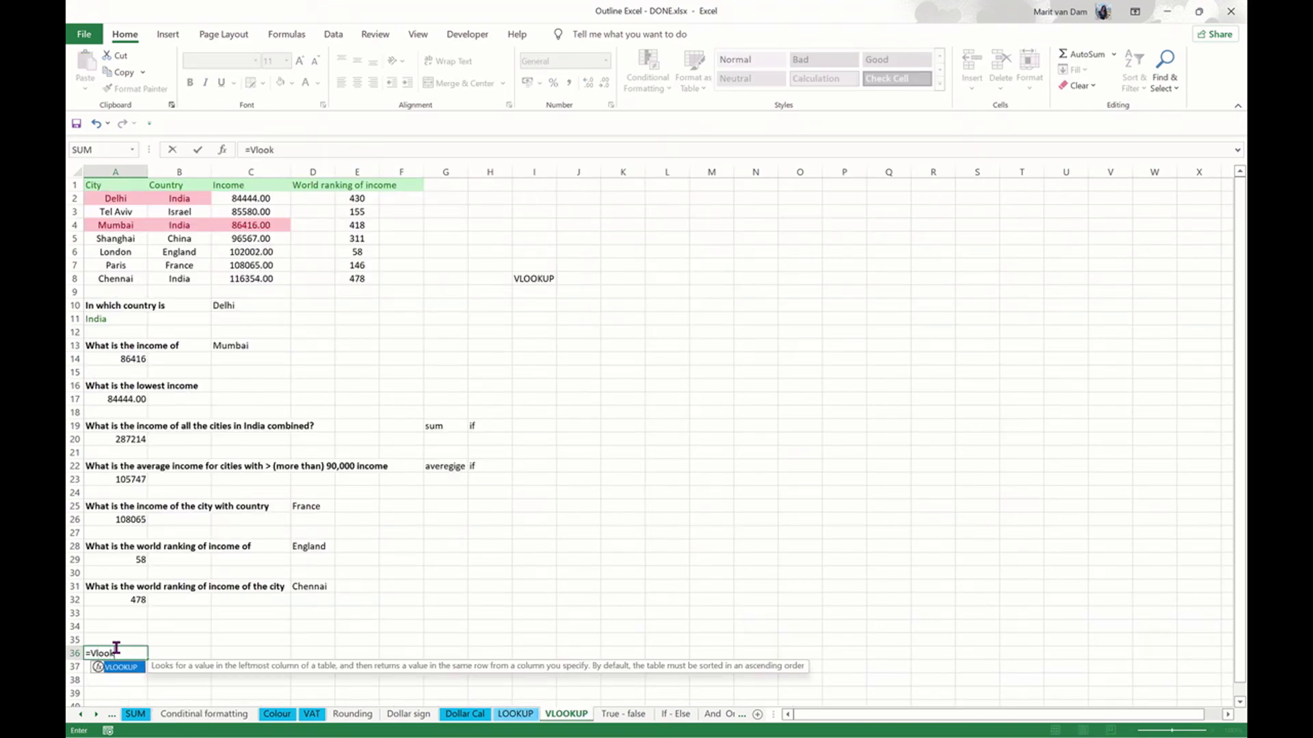
{"action": "key", "text": "Tab"}
{"action": "left_click", "coordinate": [261, 267]}
{"action": "type", "text": ","}
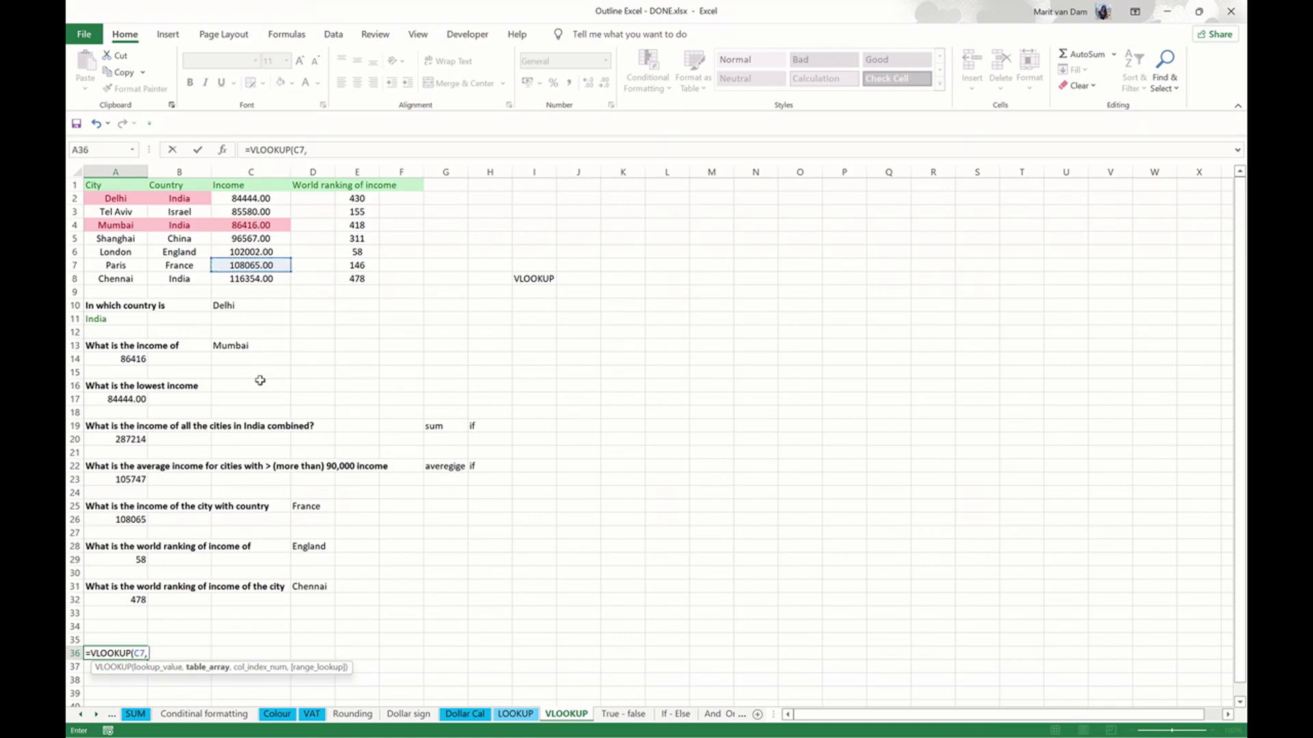
{"action": "left_click_drag", "start_coordinate": [118, 200], "coordinate": [244, 276]}
{"action": "type", "text": ","}
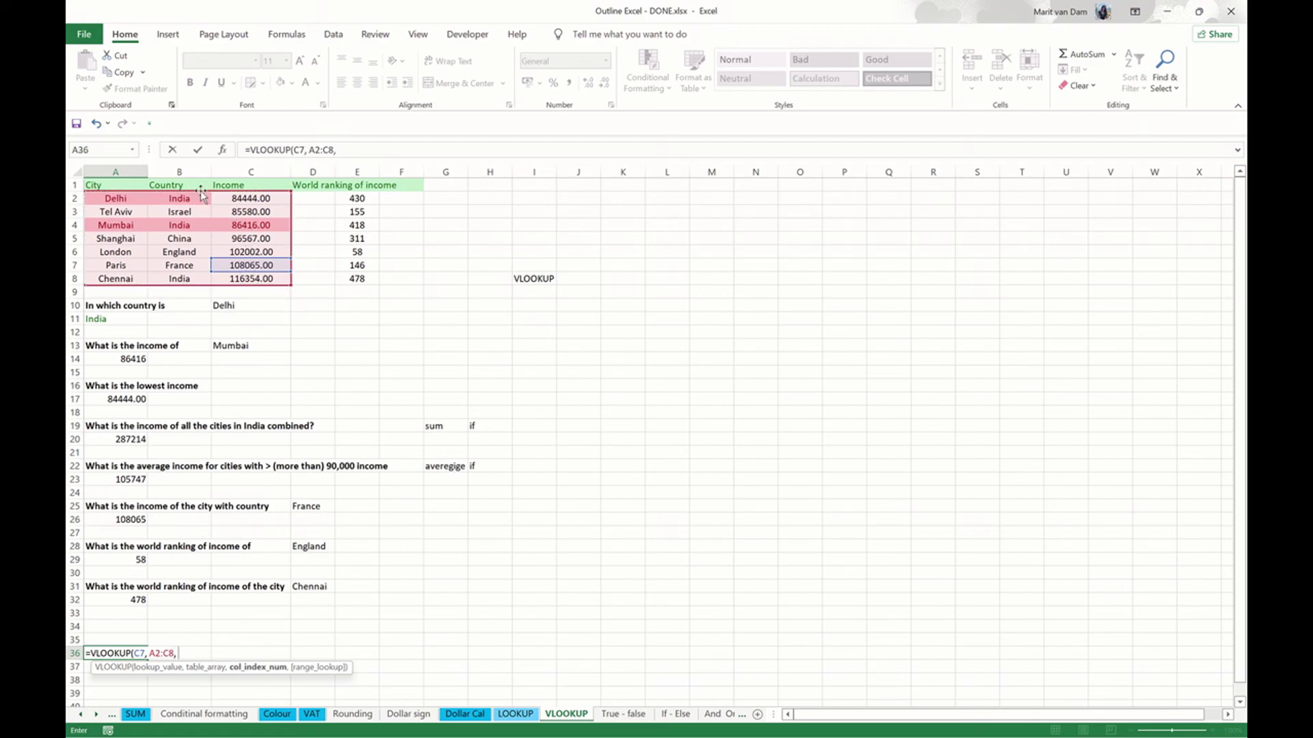
{"action": "type", "text": " 3,)"}
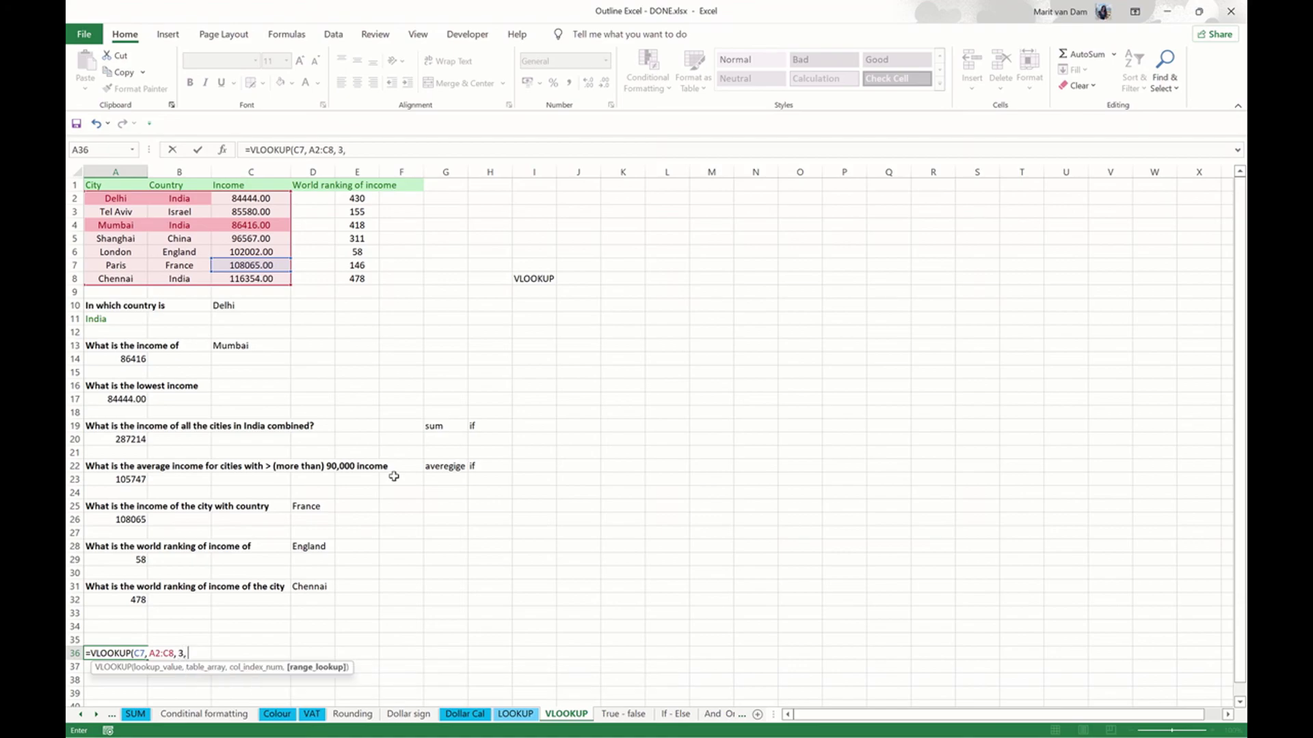
{"action": "key", "text": "Return"}
{"action": "left_click", "coordinate": [254, 253]}
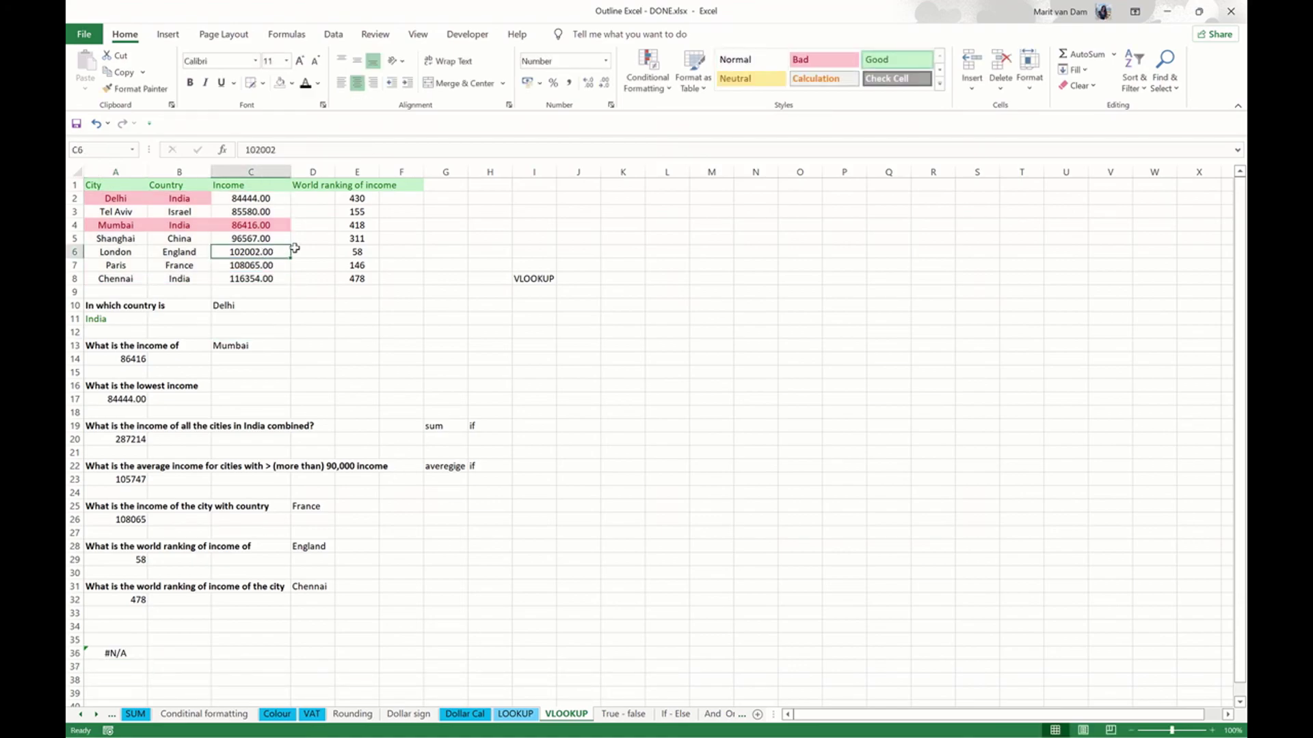
{"action": "left_click", "coordinate": [114, 651]}
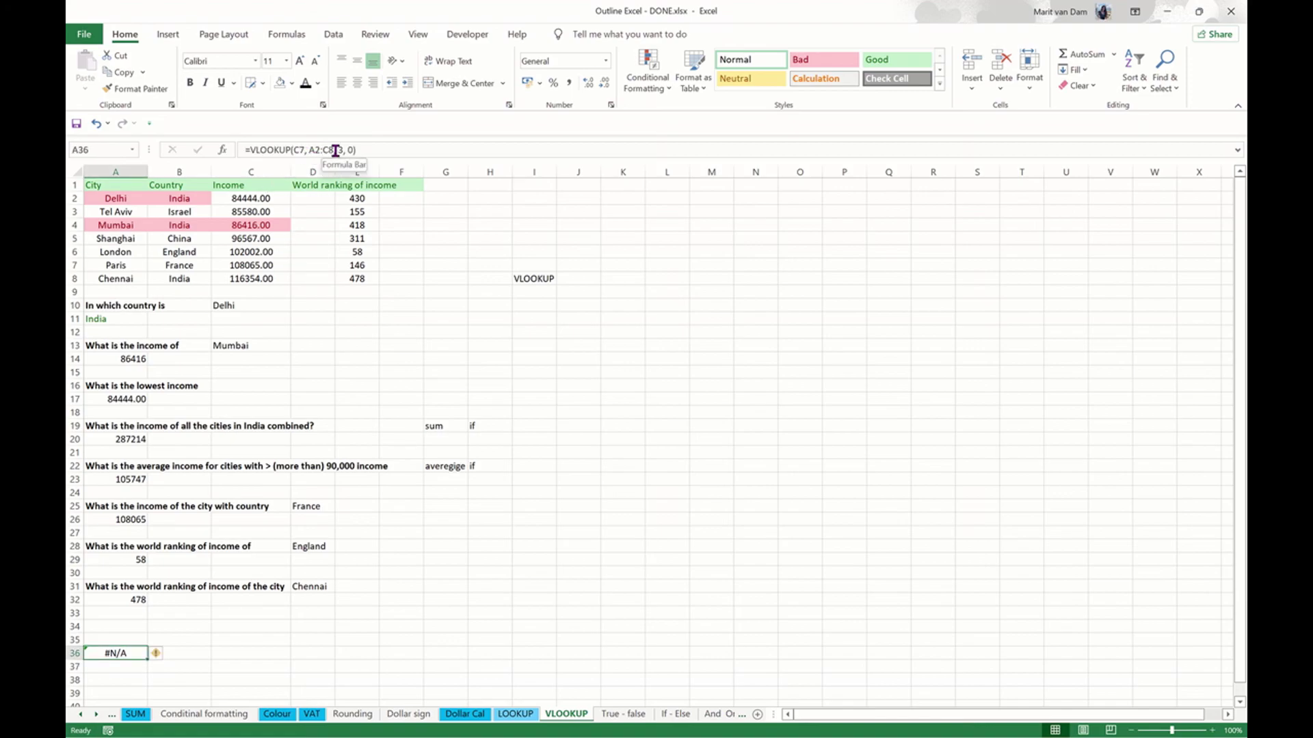
Step: Clear the test formula from A36
{"action": "key", "text": "BackSpace"}
{"action": "key", "text": "Return"}
{"action": "key", "text": "Up"}
{"action": "key", "text": "Up"}
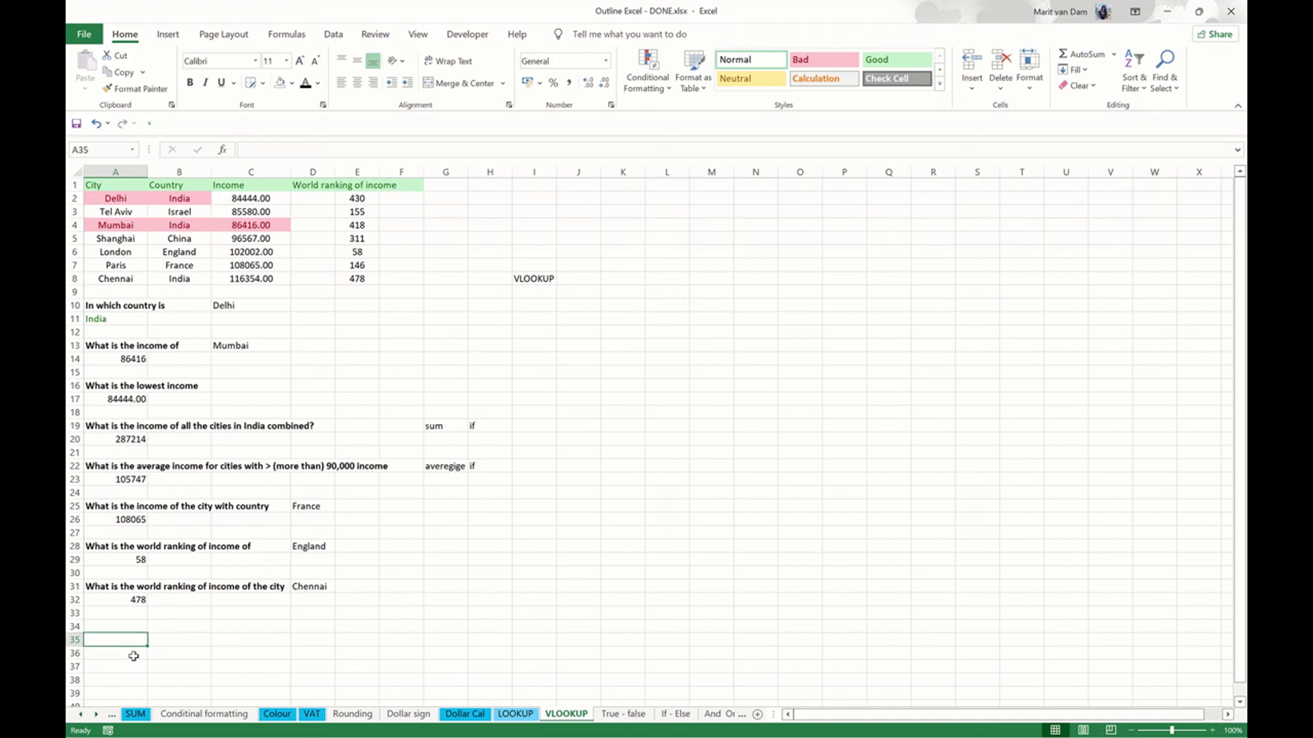
Step: Look through the True - false and If - Else sheets and return to the LOOKUP sheet
{"action": "key", "text": "ctrl+Page_Down"}
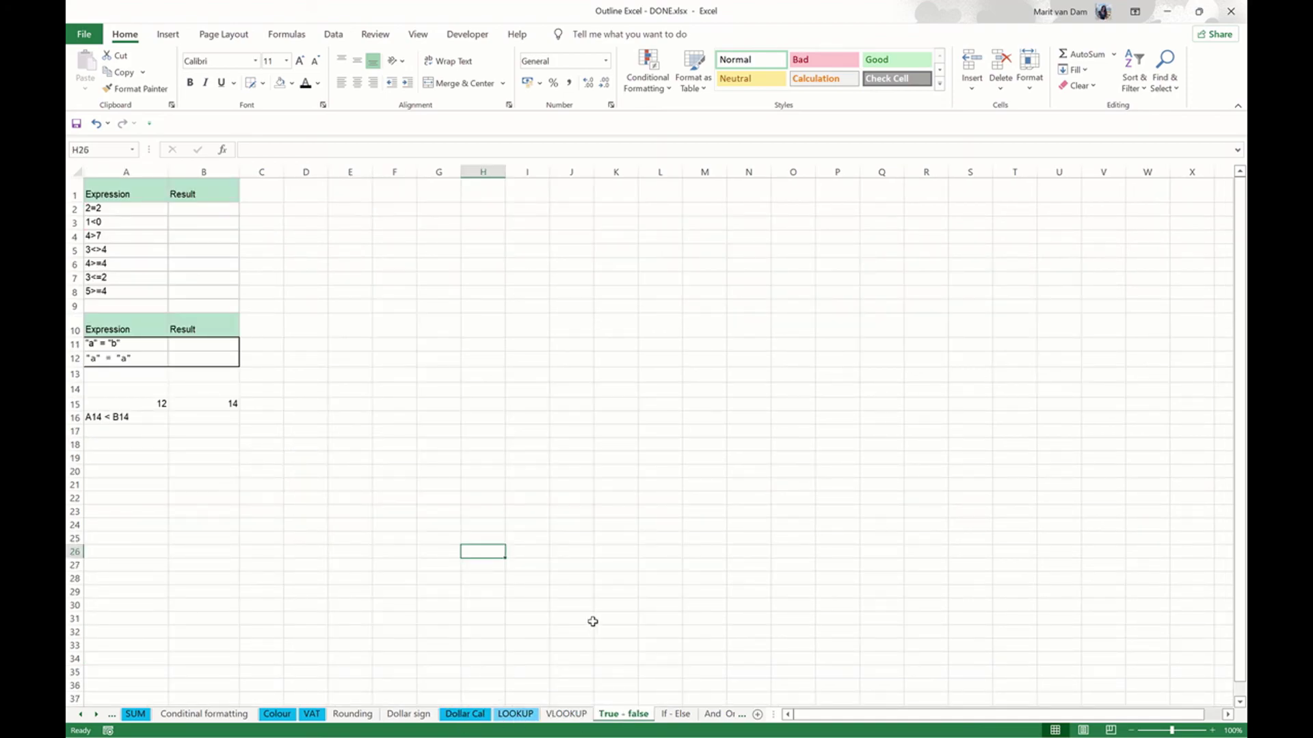
{"action": "left_click", "coordinate": [682, 715]}
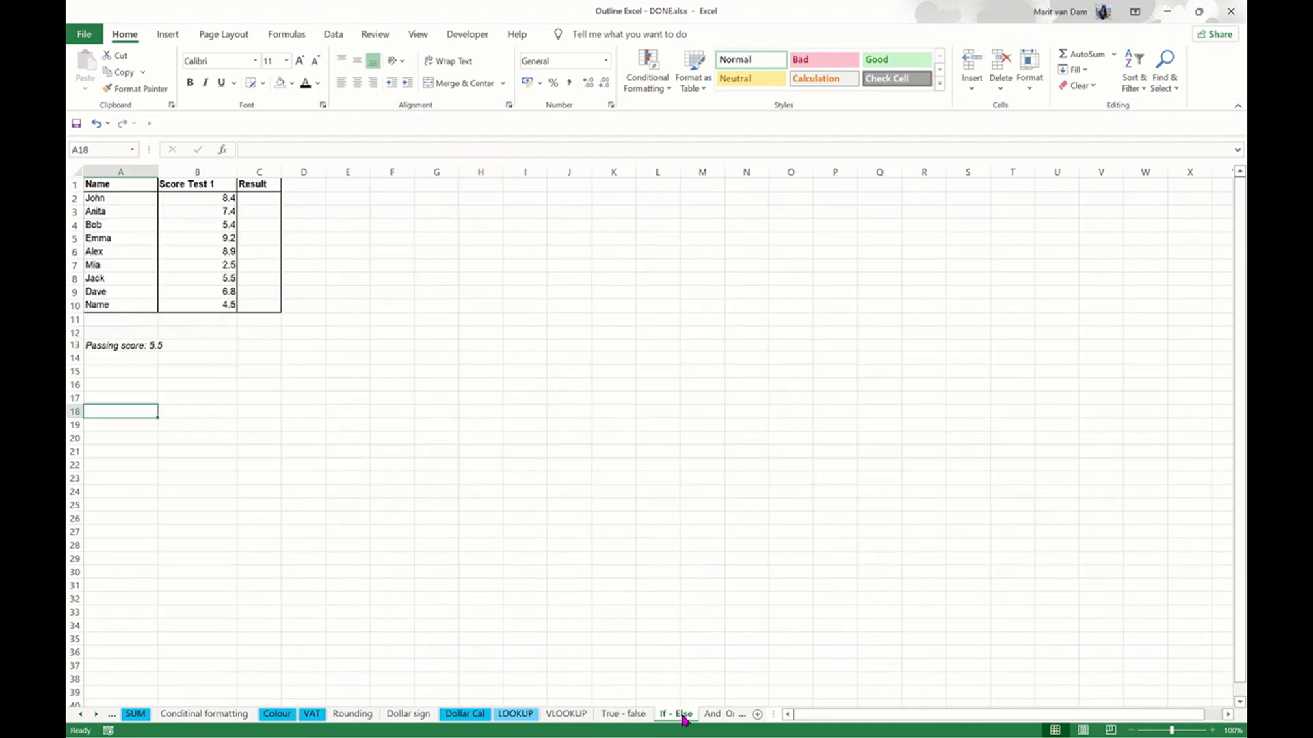
{"action": "left_click", "coordinate": [636, 715]}
{"action": "left_click", "coordinate": [673, 716]}
{"action": "left_click", "coordinate": [629, 716]}
{"action": "left_click", "coordinate": [565, 715]}
{"action": "left_click", "coordinate": [516, 715]}
{"action": "mouse_move", "coordinate": [666, 15]}
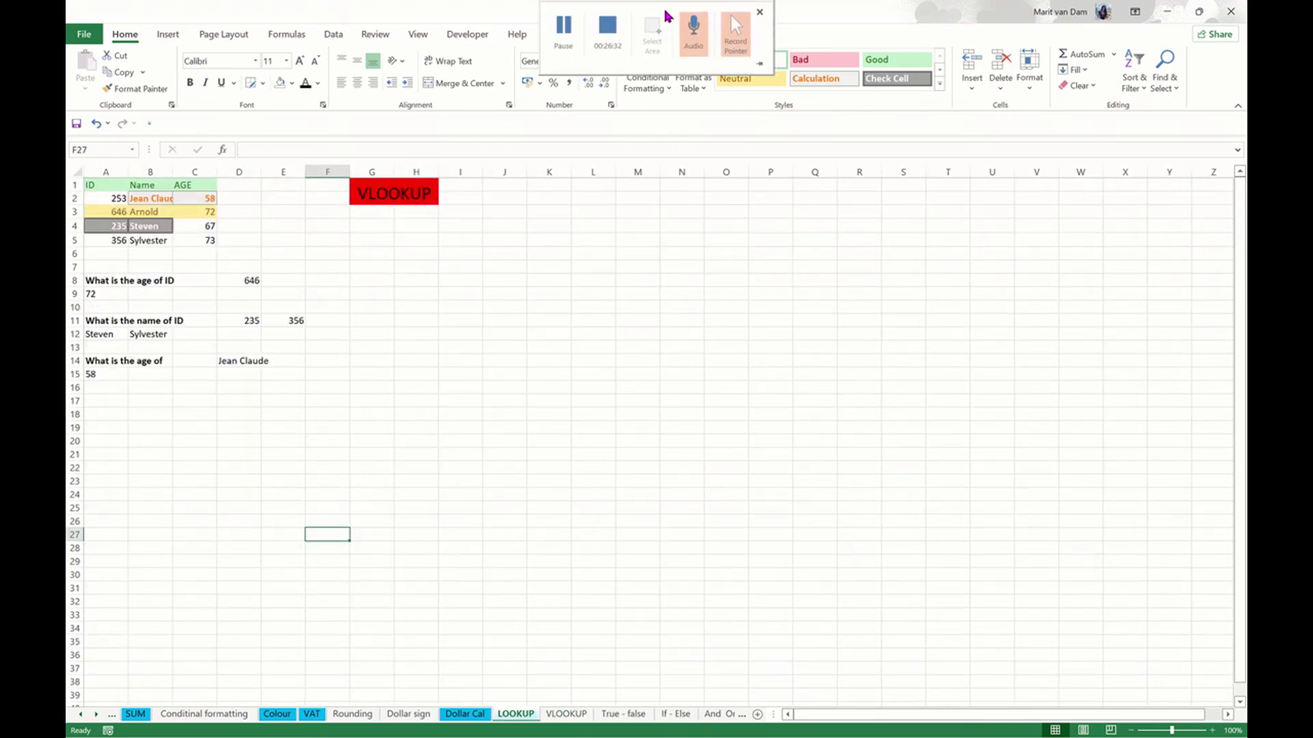